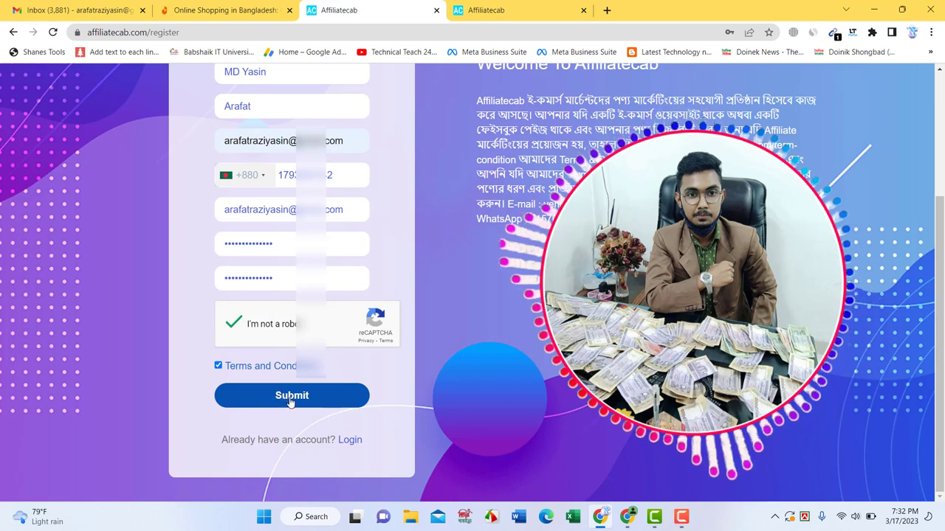
- Submit the completed Affiliatecab registration form and save the new account's login in the browser
left_click(289, 398)
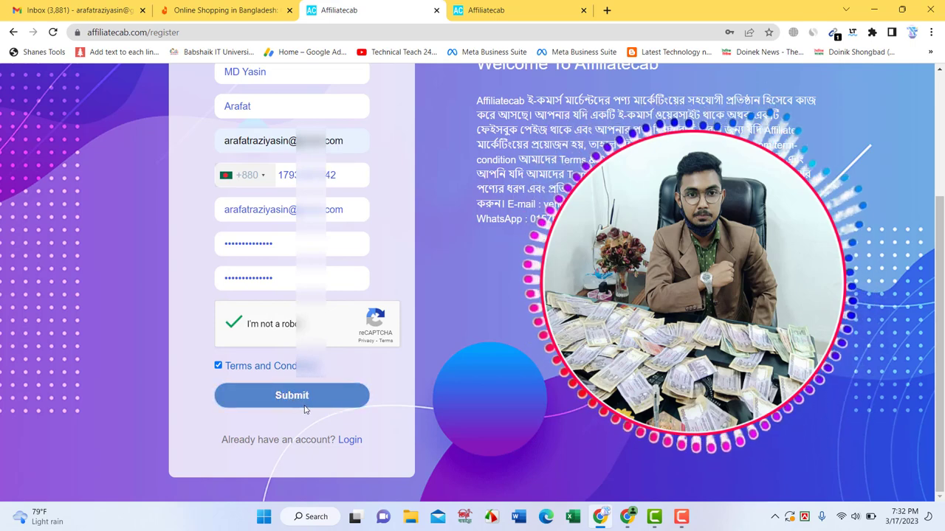
left_click(284, 395)
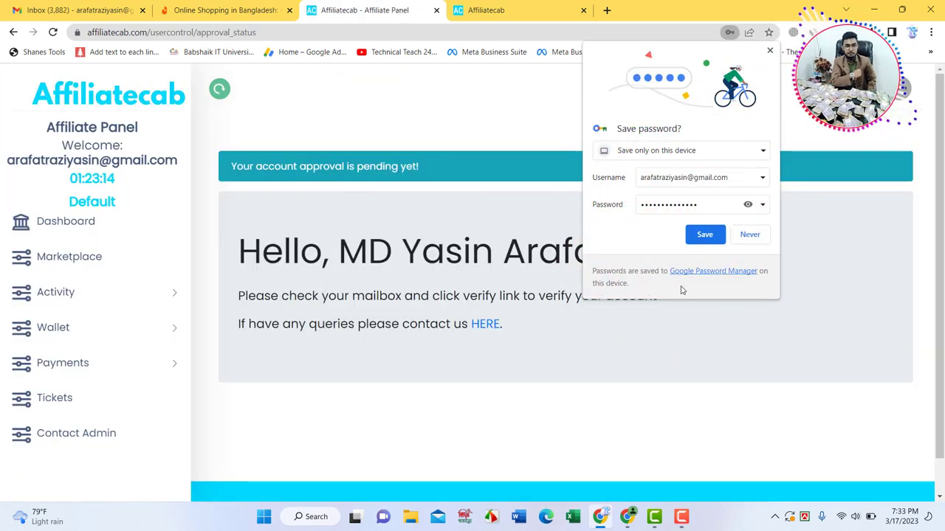
left_click(705, 235)
scroll(369, 251, "down", 1)
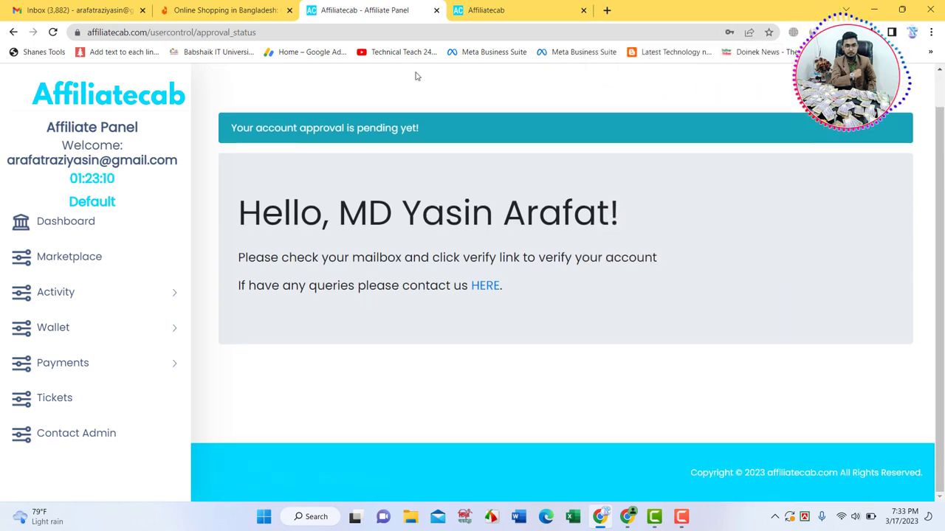
- Switch to the Gmail inbox, open Affiliatecab's "User Registration Successfully" email and follow its account verification link
scroll(299, 286, "up", 1)
left_click_drag(244, 296, 623, 285)
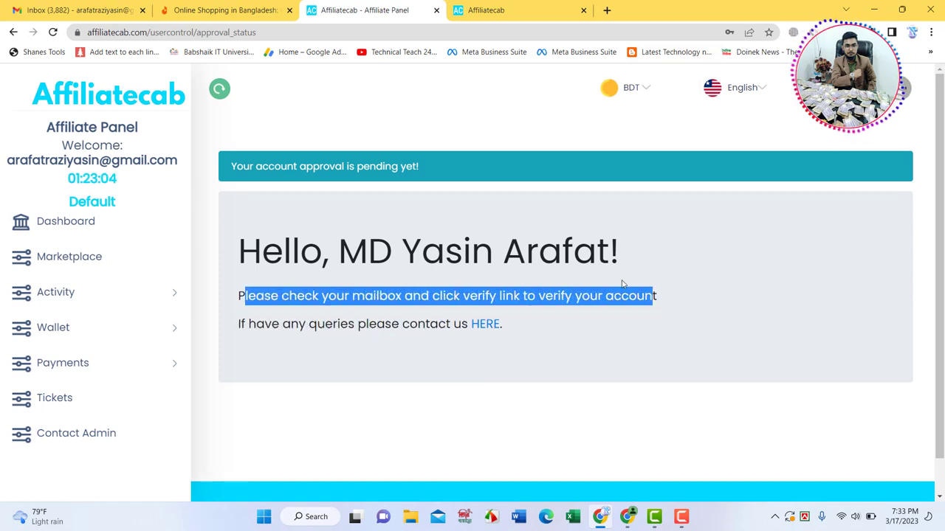
left_click(445, 289)
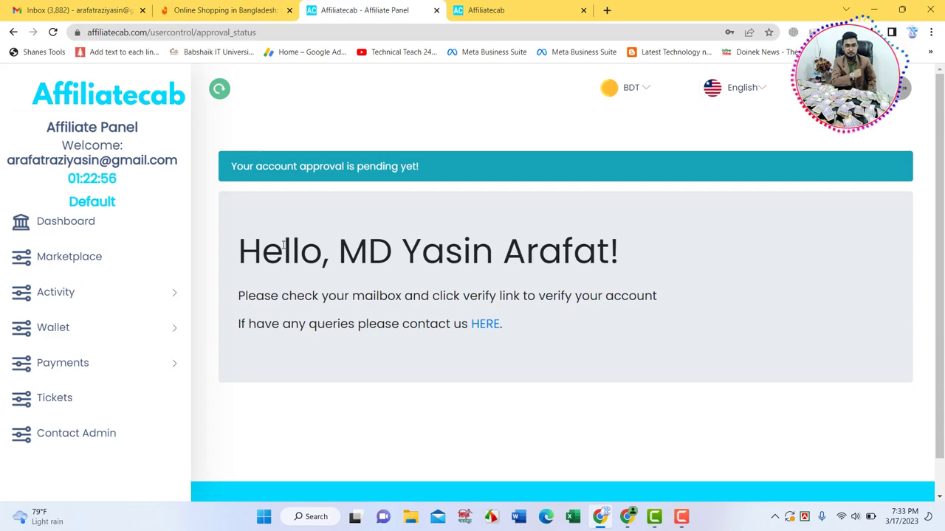
left_click(57, 10)
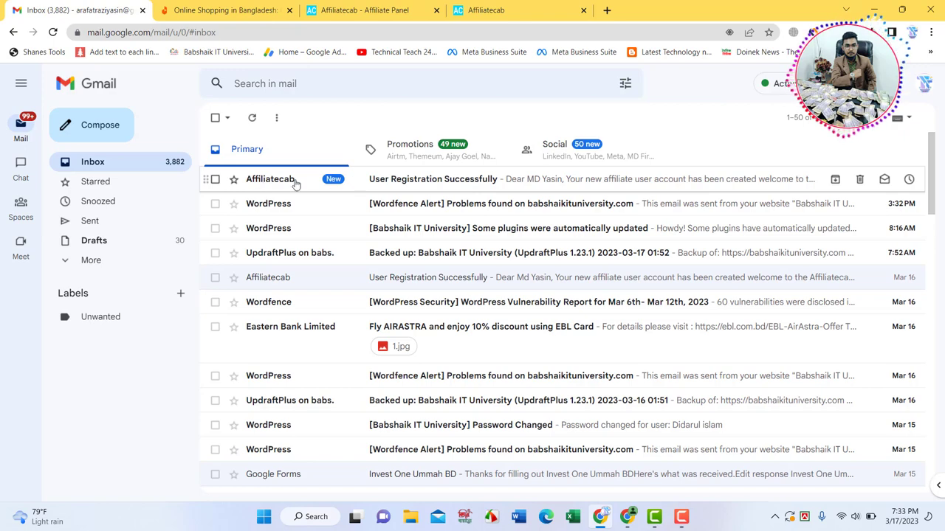
left_click(388, 179)
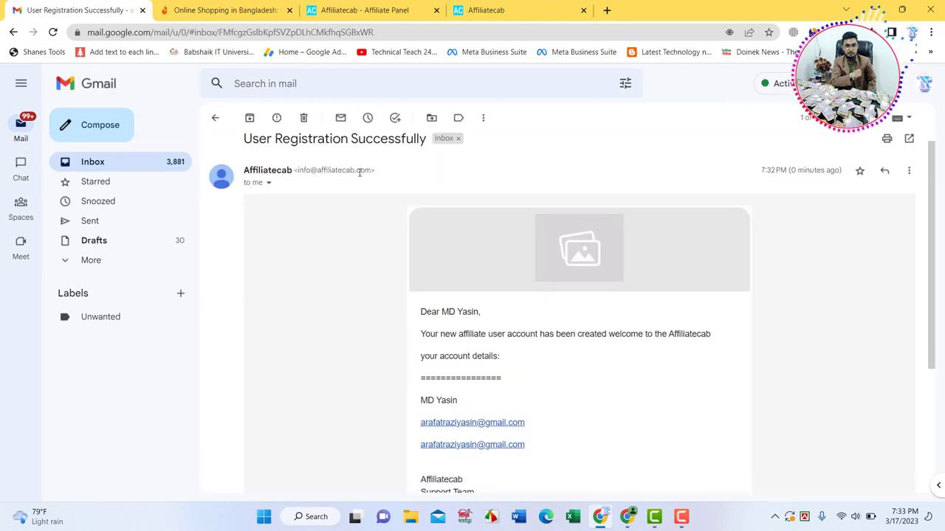
scroll(392, 244, "down", 3)
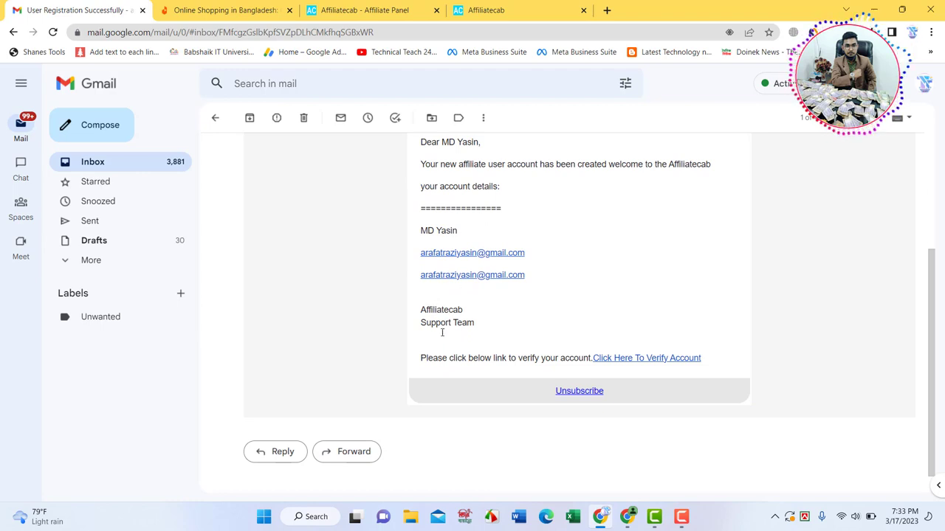
left_click_drag(433, 358, 560, 359)
left_click(542, 359)
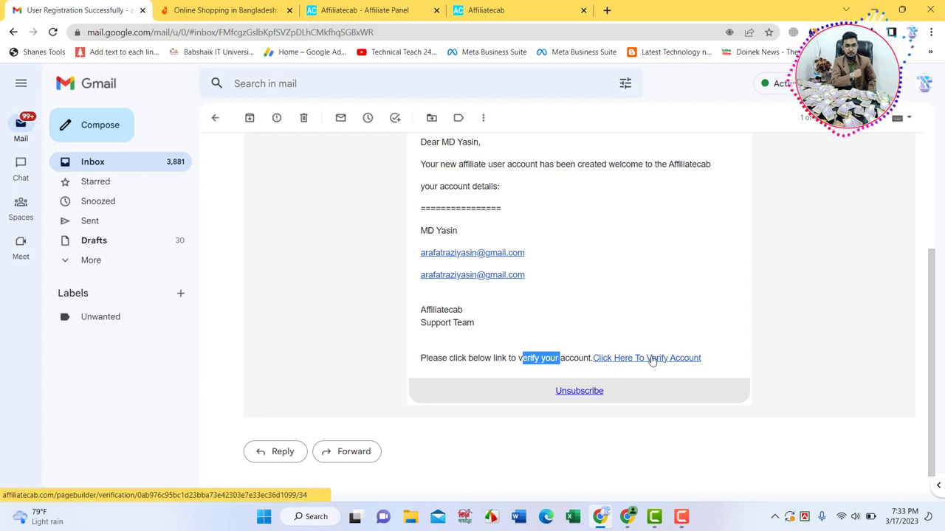
left_click(656, 359)
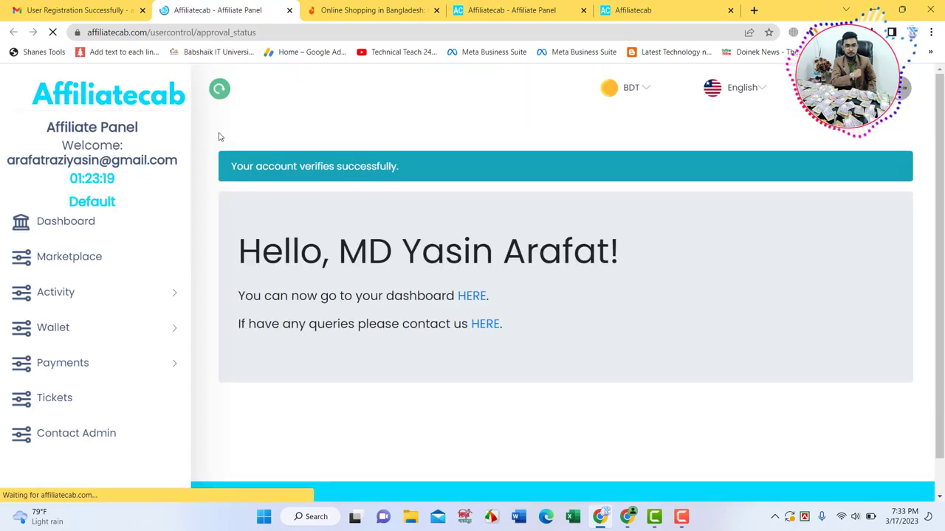
- Read the account verification notice and go to the affiliate dashboard from it
left_click_drag(232, 167, 404, 168)
left_click(409, 167)
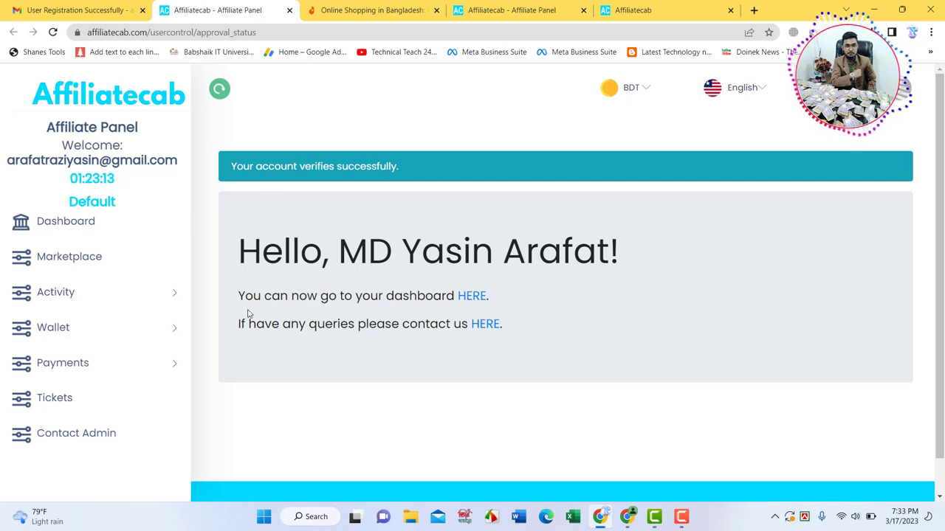
left_click_drag(245, 296, 378, 297)
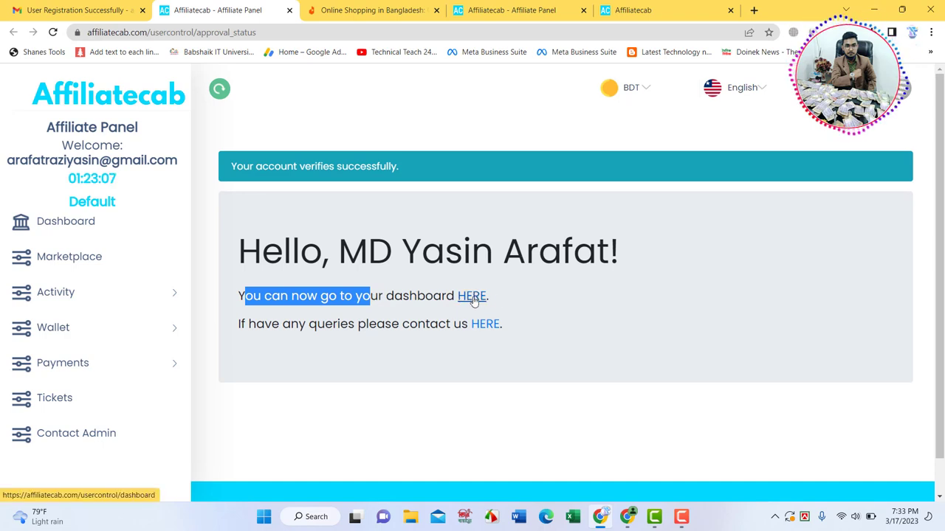
left_click(473, 297)
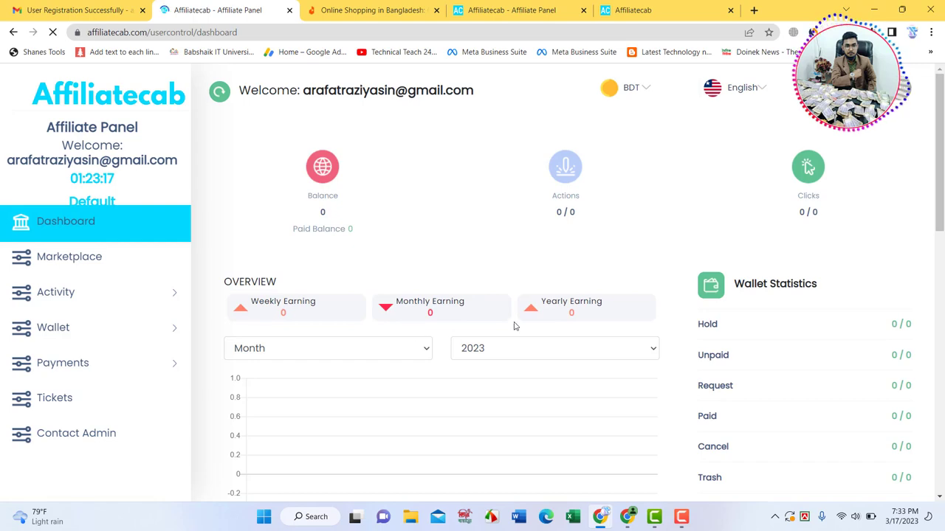
- Examine the dashboard's earnings overview, monthly chart, marketplace links and popular affiliates list
scroll(411, 145, "down", 6)
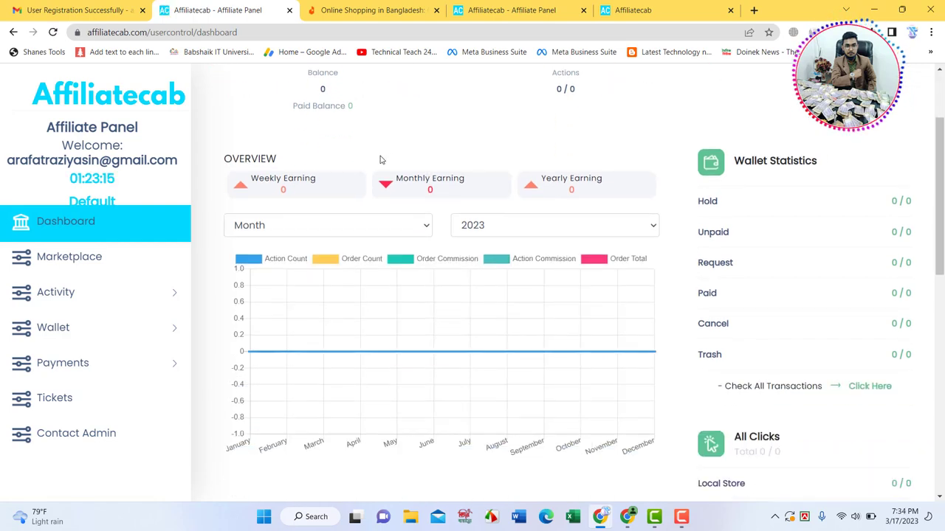
scroll(541, 367, "down", 4)
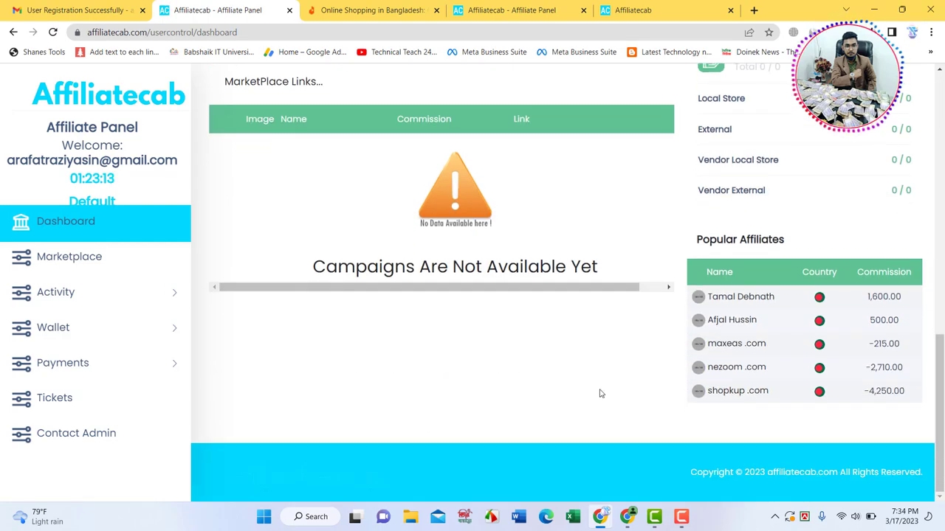
scroll(601, 393, "up", 4)
scroll(601, 394, "down", 4)
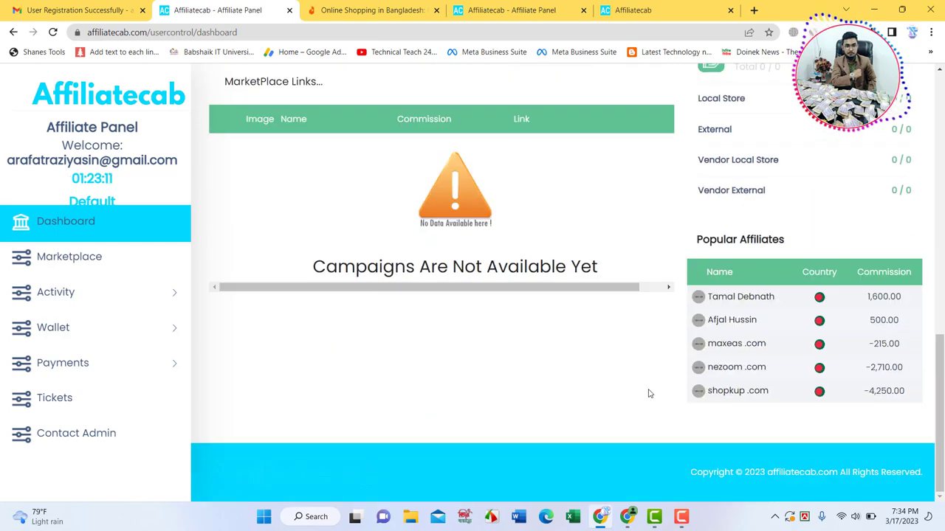
scroll(597, 382, "up", 2)
scroll(369, 152, "down", 1)
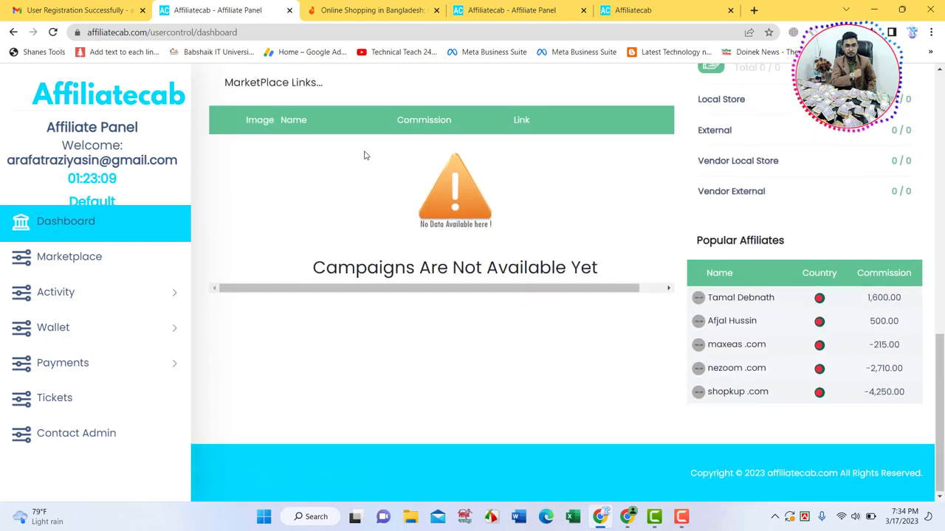
scroll(280, 165, "up", 10)
scroll(277, 240, "down", 2)
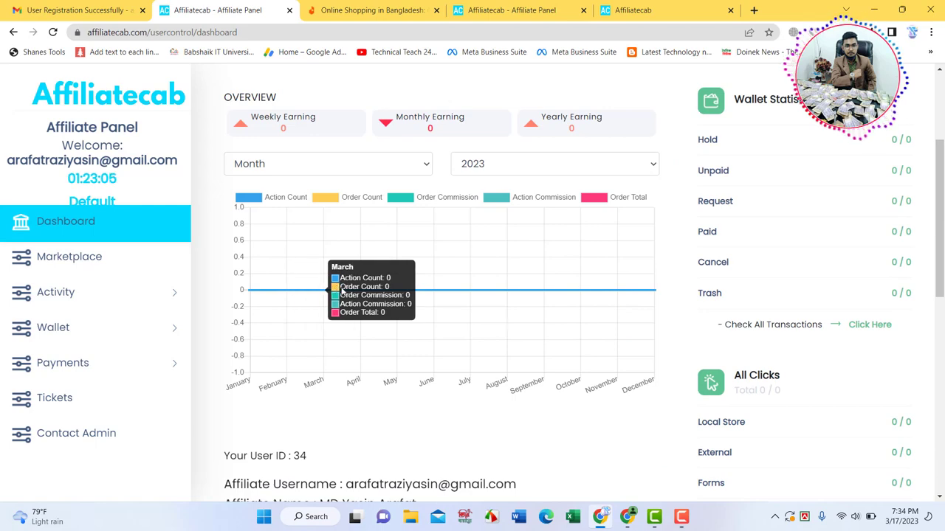
scroll(443, 295, "up", 2)
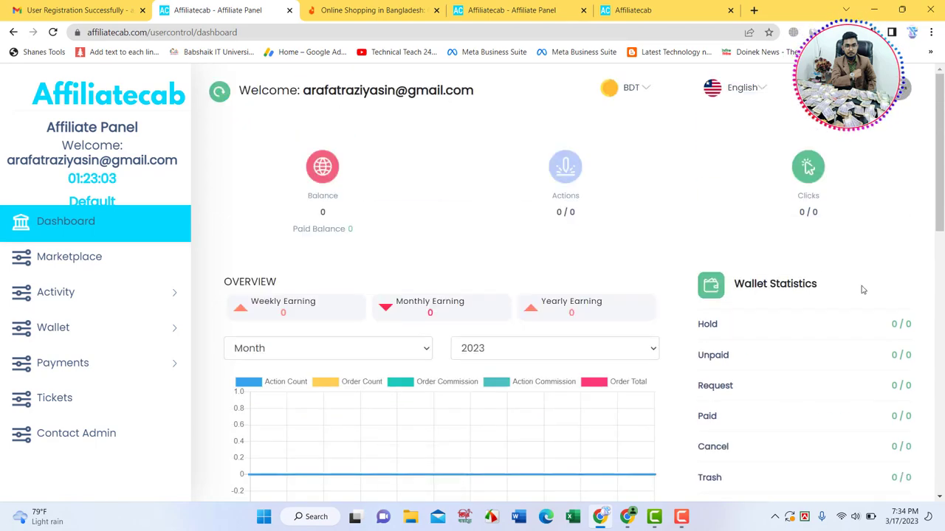
- Check the dashboard's wallet statistics and the balance, actions and clicks figures
double_click(702, 357)
left_click(716, 384)
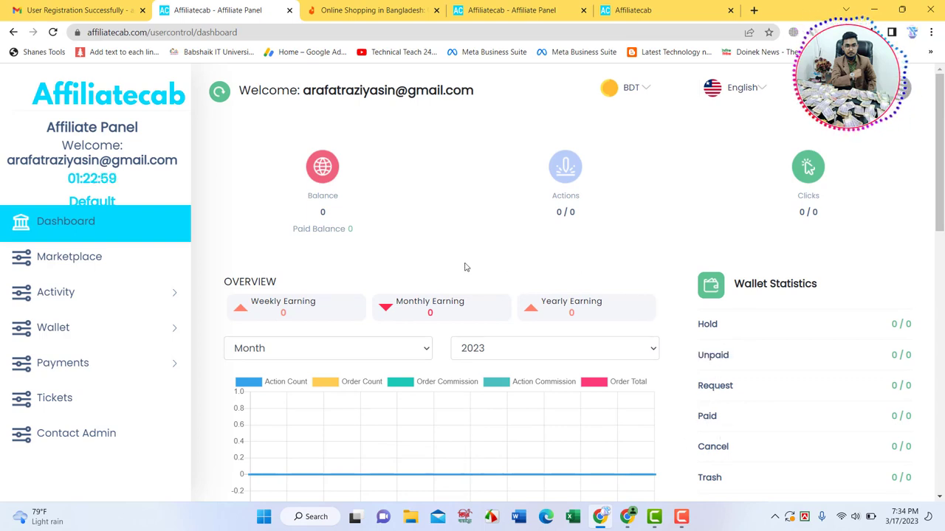
double_click(322, 212)
left_click_drag(535, 217, 579, 216)
left_click_drag(800, 211, 819, 213)
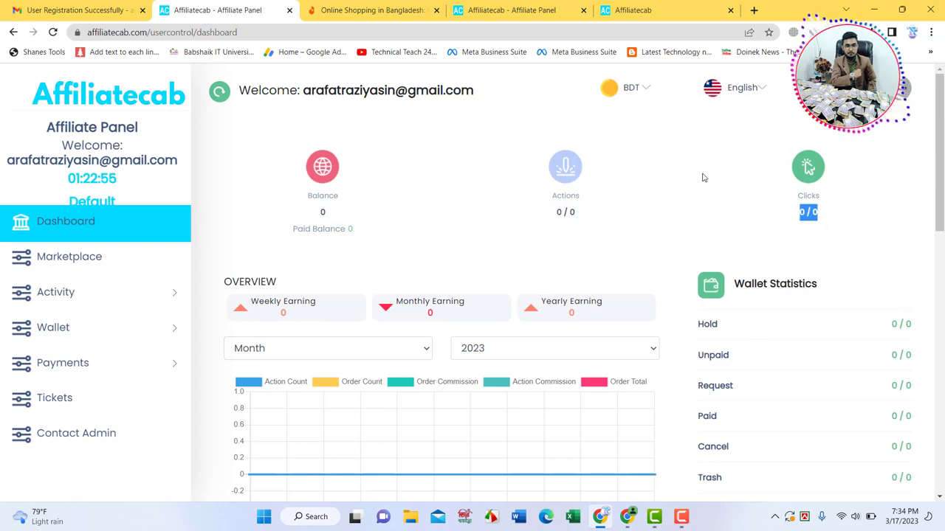
left_click(792, 181)
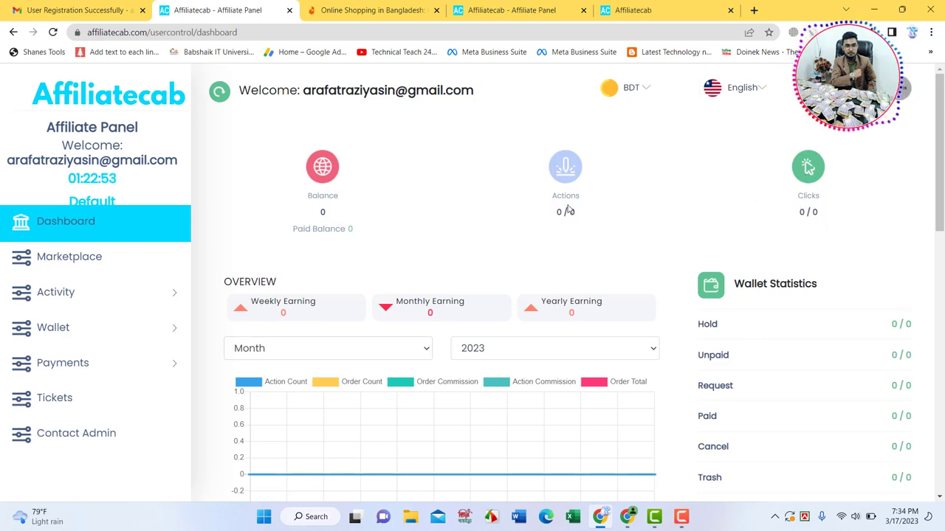
left_click_drag(290, 174, 357, 183)
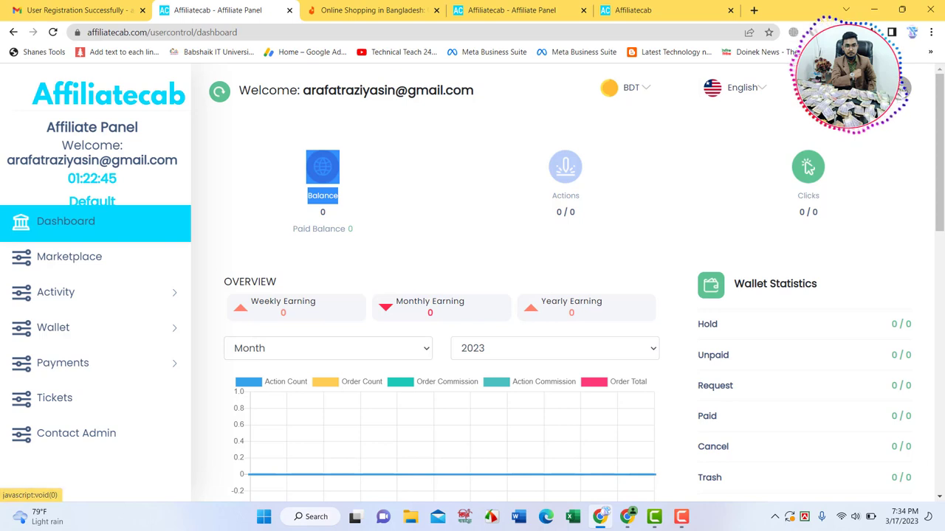
left_click(907, 90)
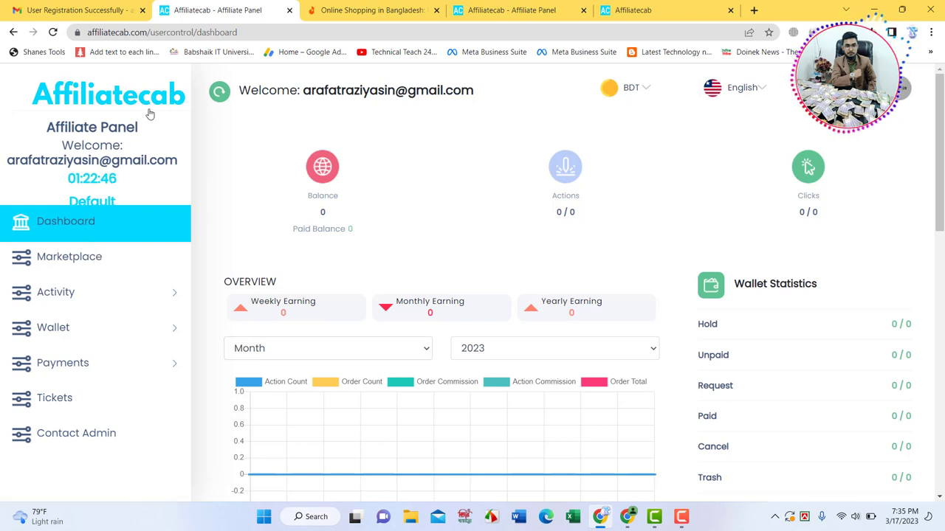
- Open the Marketplace and look through the products offered for all ads and their commissions per sale
left_click(67, 264)
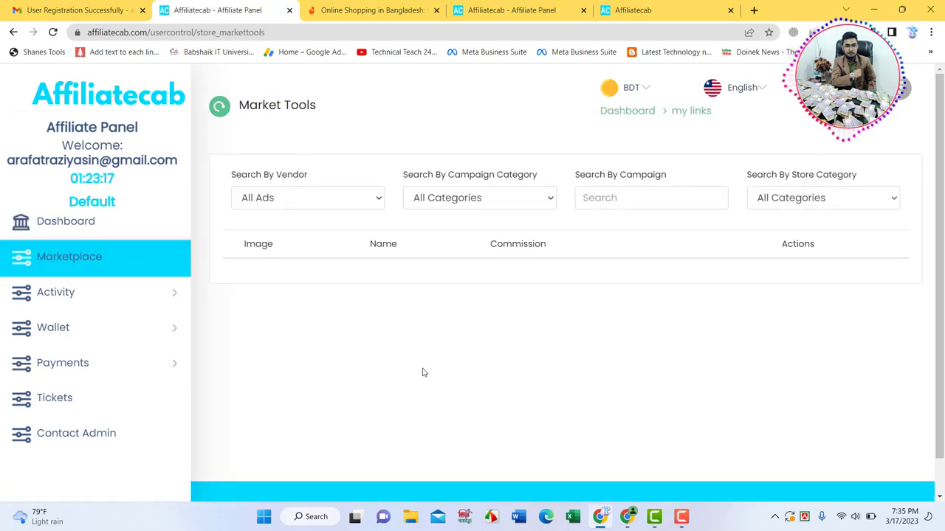
scroll(369, 238, "down", 1)
scroll(376, 257, "up", 1)
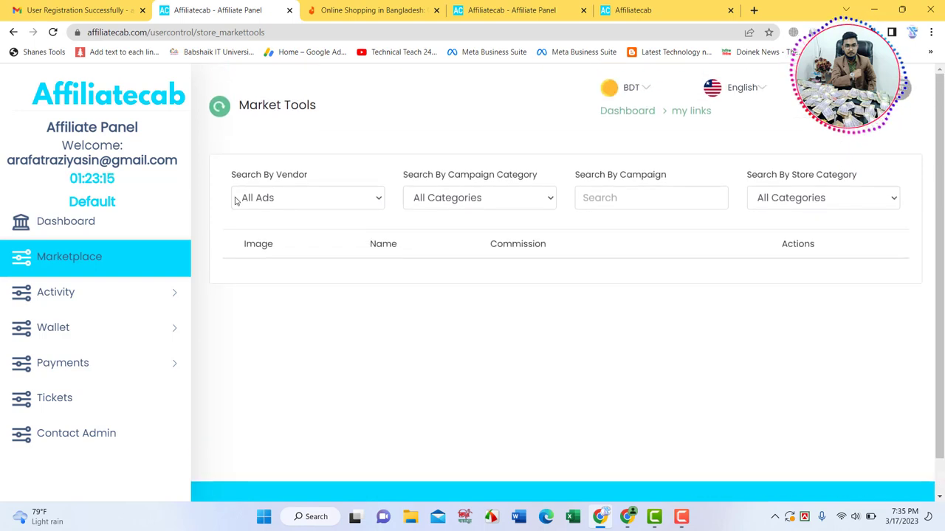
left_click(380, 200)
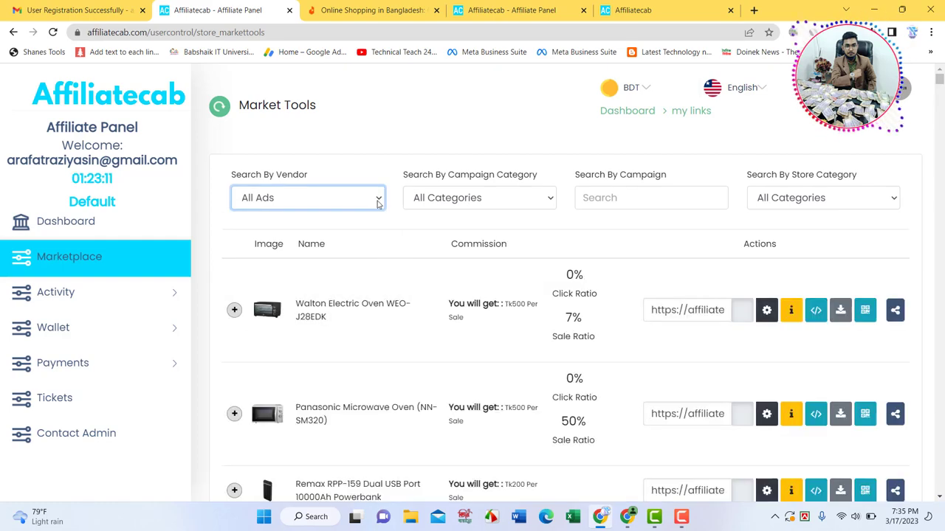
scroll(344, 218, "down", 3)
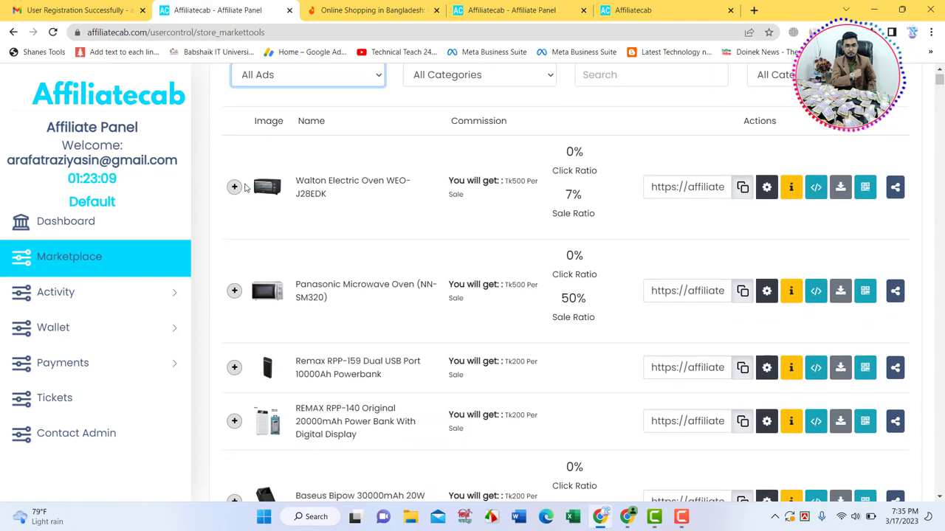
scroll(352, 214, "down", 12)
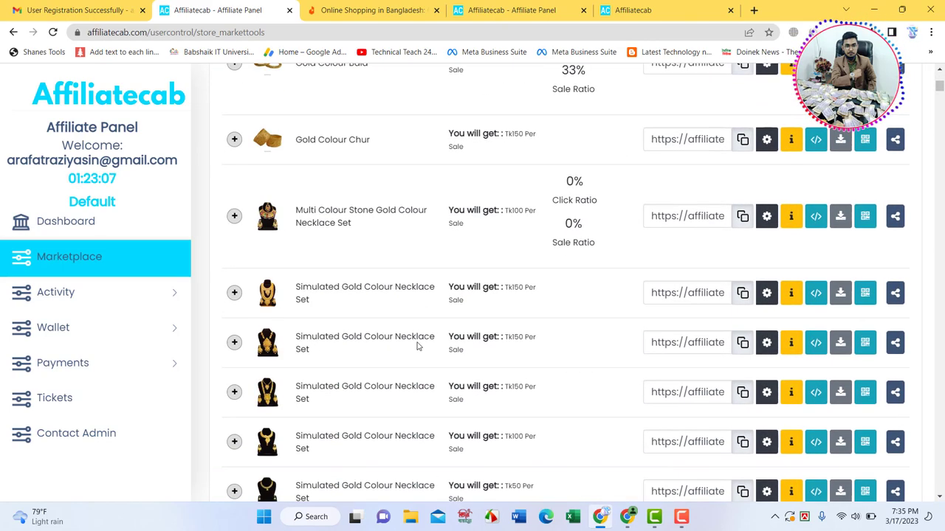
scroll(393, 381, "up", 15)
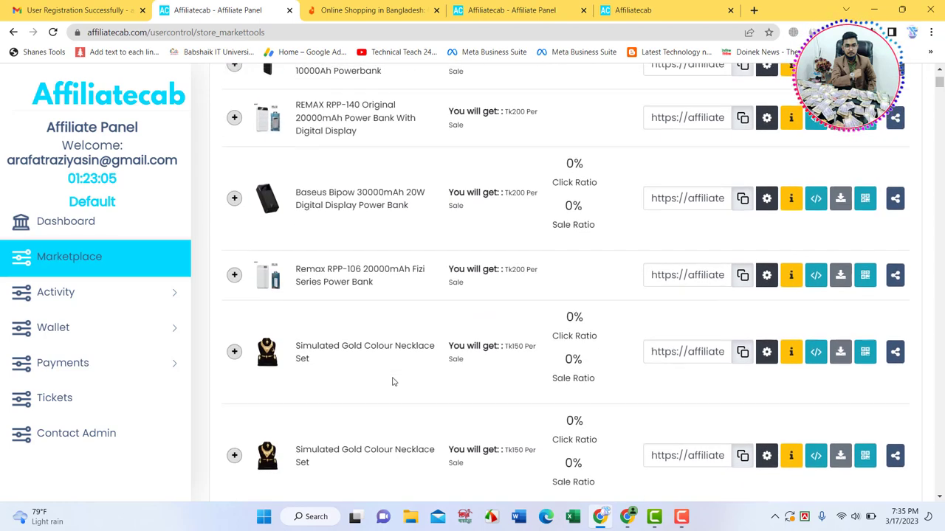
scroll(394, 362, "down", 1)
scroll(398, 384, "up", 1)
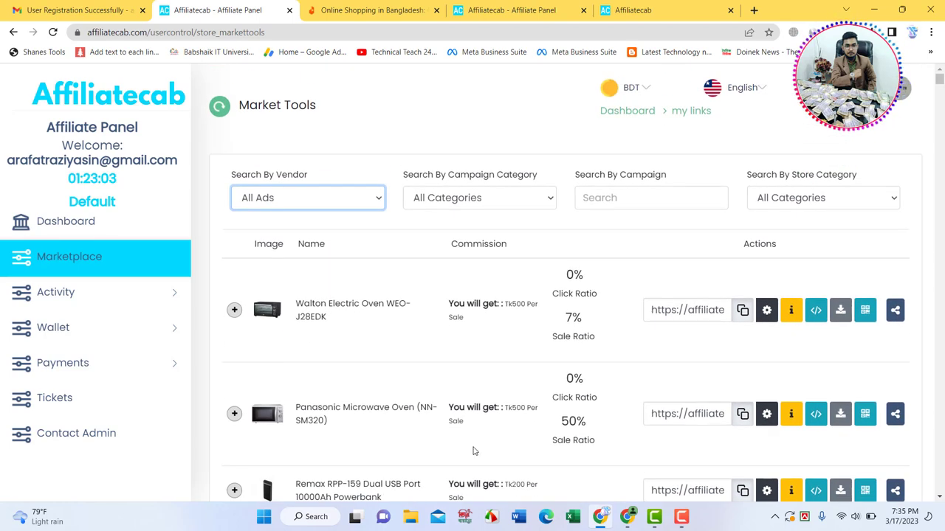
- View the vendor and campaign category filter options for the marketplace products, leaving both filters unchanged
left_click(361, 200)
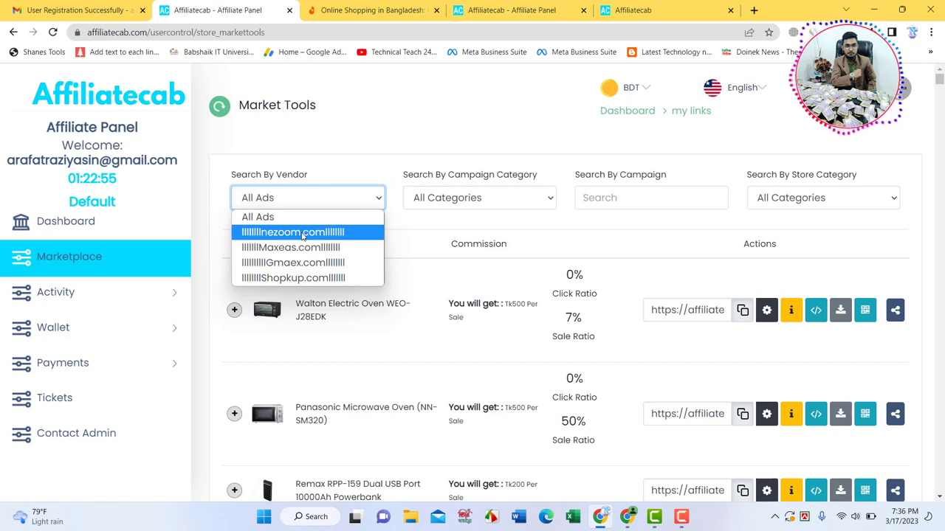
left_click(348, 145)
left_click(501, 204)
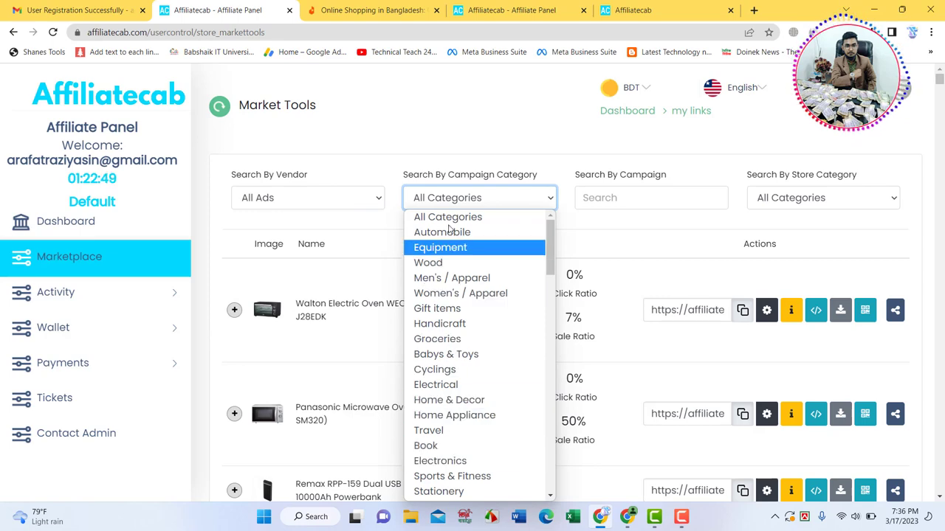
left_click(517, 144)
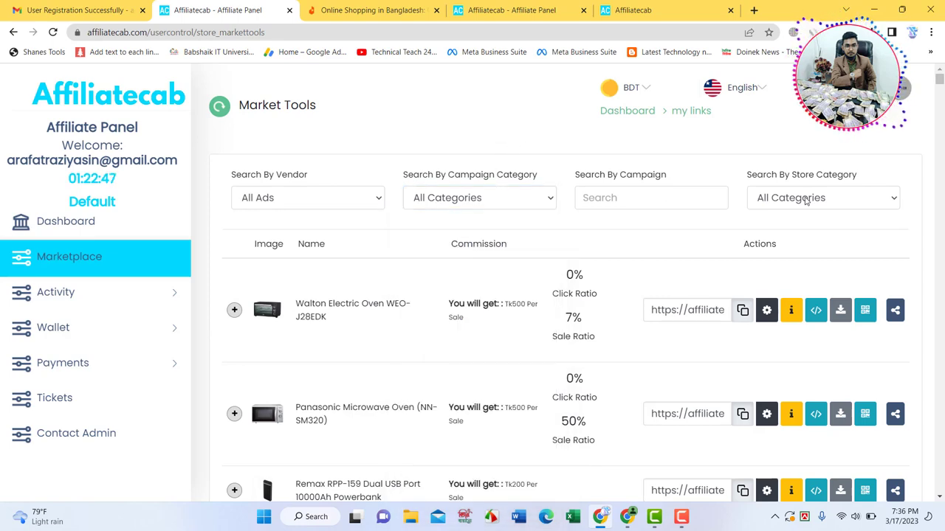
scroll(583, 294, "down", 2)
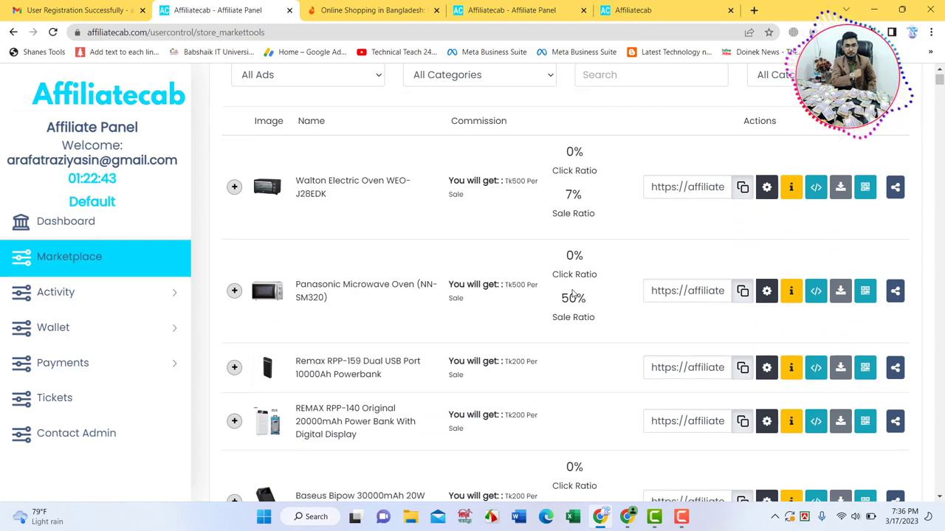
- Examine the Walton Electric Oven WEO-J28EDK listing in the marketplace, including its name and commission per sale
scroll(574, 294, "up", 2)
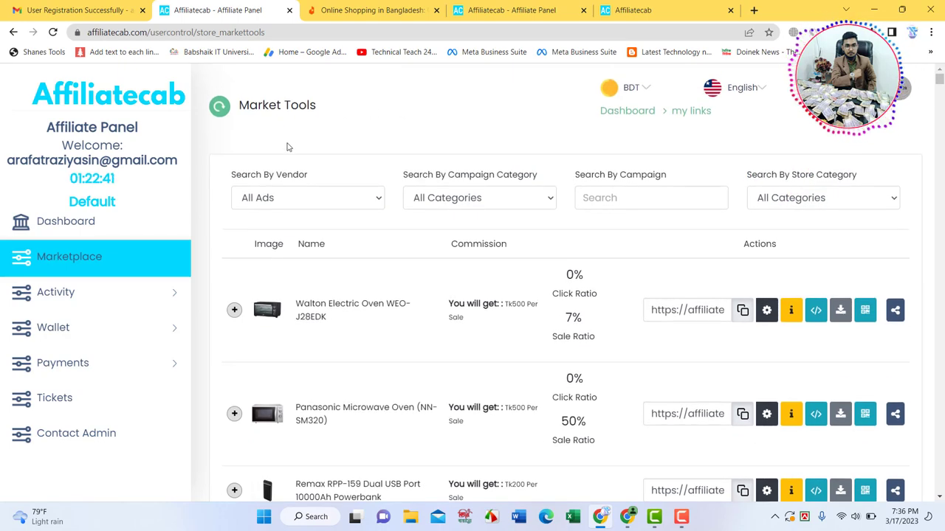
scroll(289, 144, "down", 2)
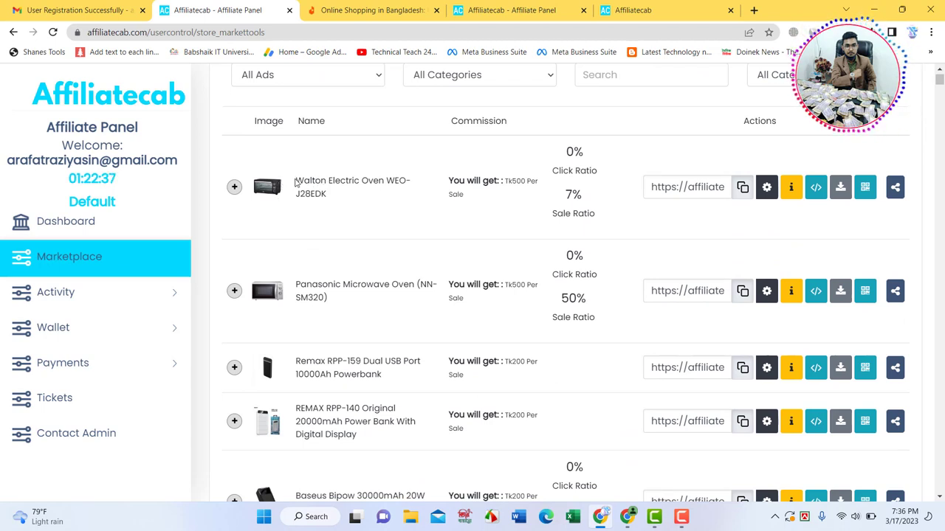
left_click_drag(299, 180, 399, 180)
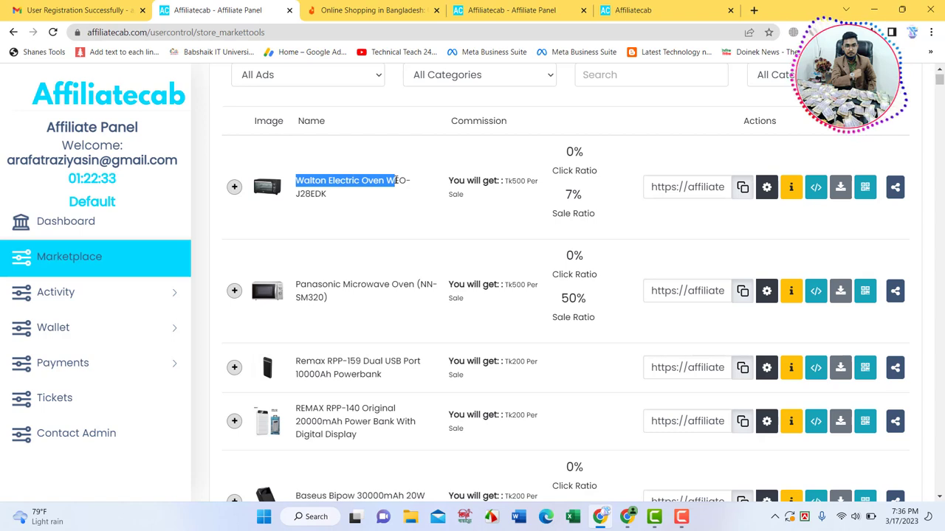
left_click(386, 180)
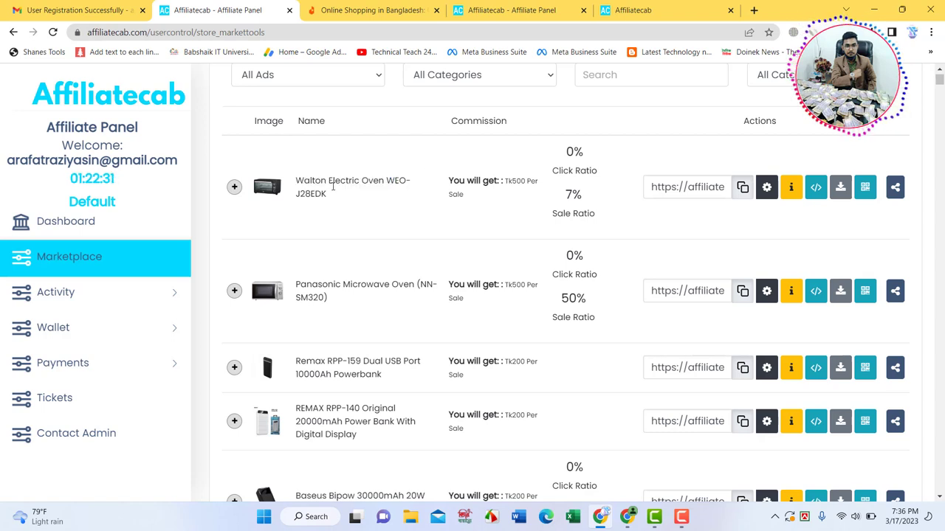
scroll(497, 187, "up", 1)
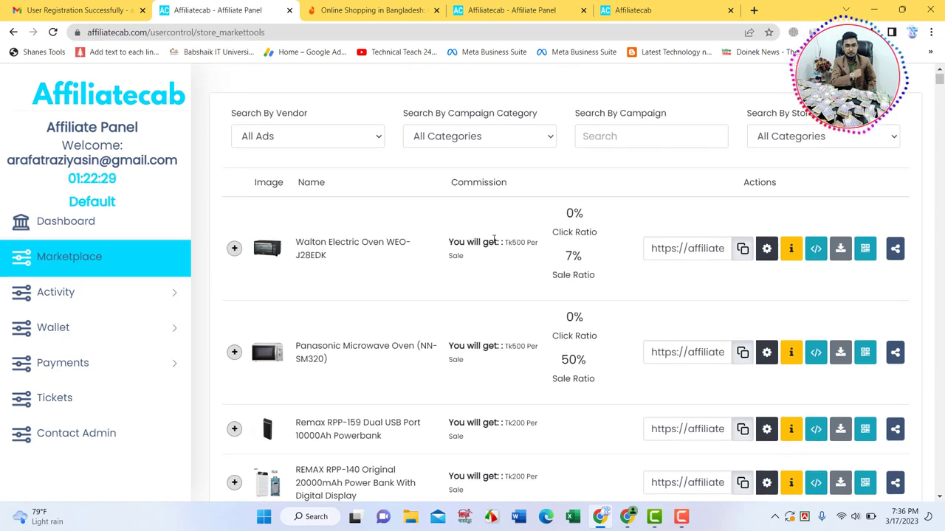
left_click_drag(450, 241, 534, 264)
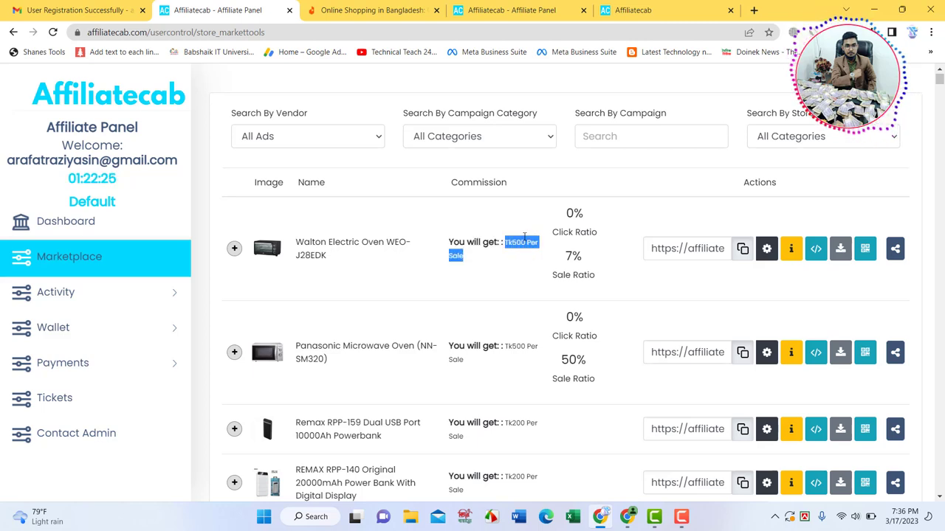
left_click(337, 218)
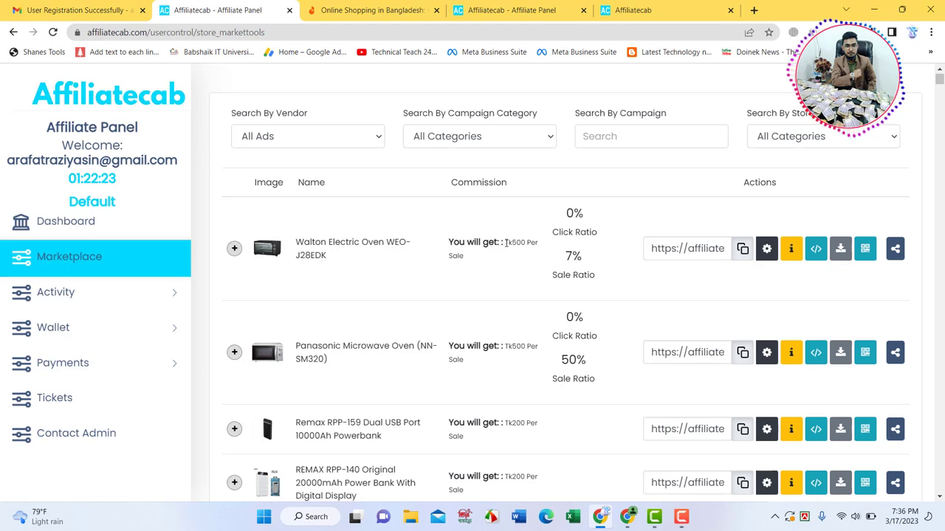
left_click_drag(507, 245, 541, 247)
scroll(317, 279, "down", 1)
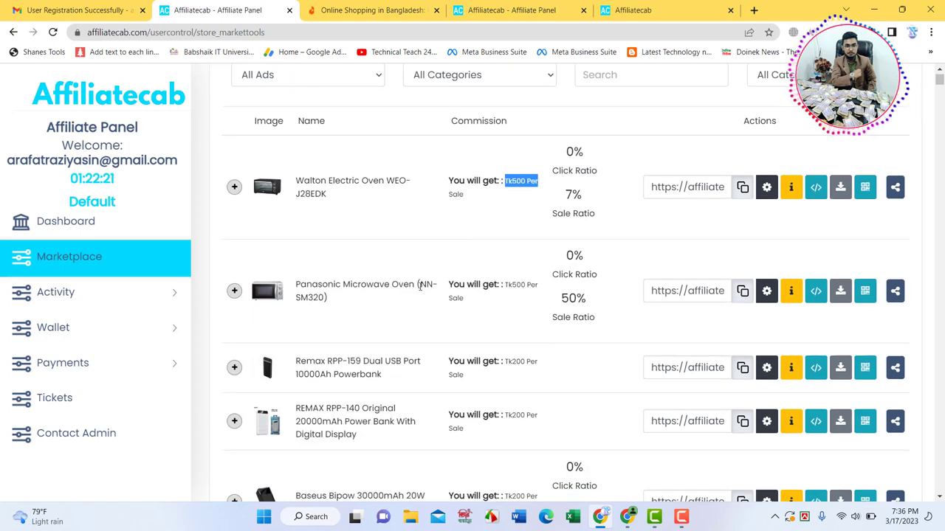
- Compare the per-sale commissions of the power banks, gold colour necklace sets, bala and chur in the marketplace list
scroll(428, 283, "down", 2)
scroll(457, 239, "down", 2)
left_click_drag(512, 99, 537, 177)
scroll(541, 231, "down", 5)
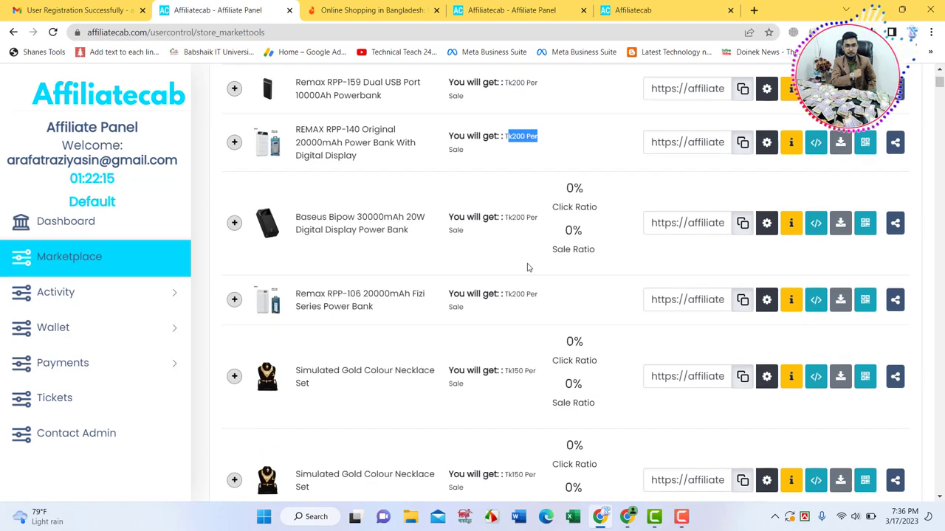
left_click_drag(513, 219, 535, 219)
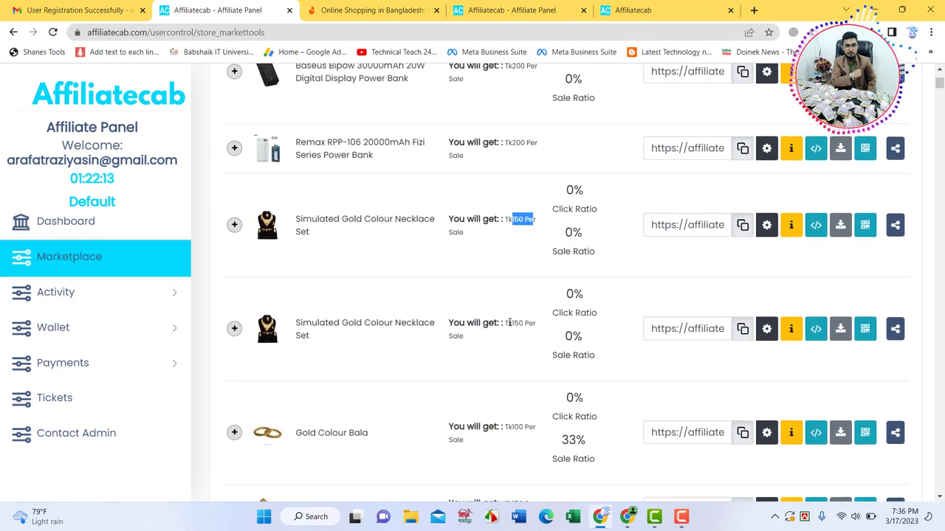
left_click_drag(506, 323, 537, 325)
scroll(507, 290, "down", 3)
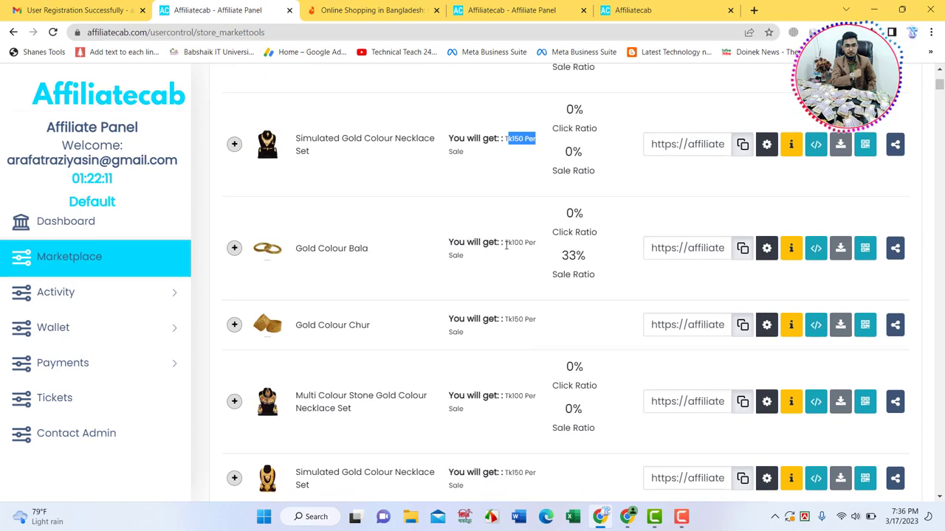
left_click_drag(506, 244, 544, 244)
scroll(488, 263, "down", 3)
scroll(488, 263, "down", 1)
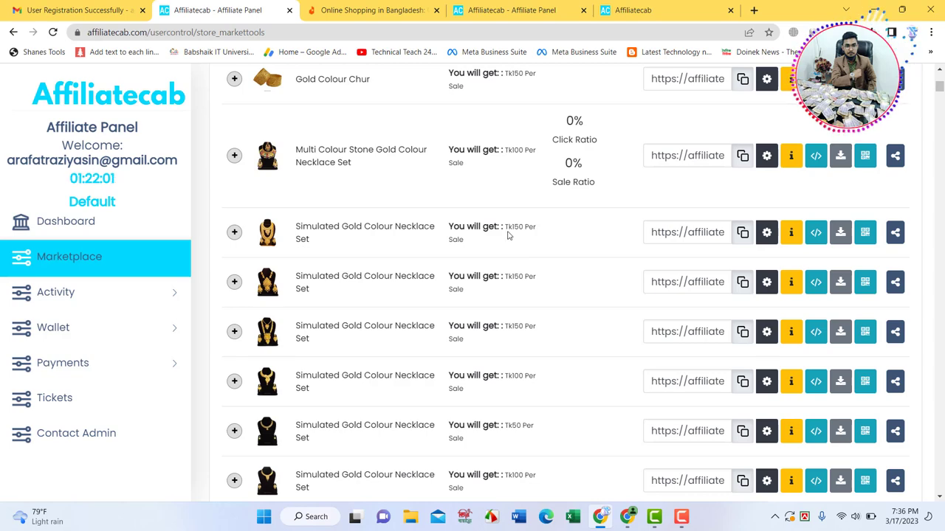
scroll(508, 236, "down", 2)
scroll(506, 306, "down", 2)
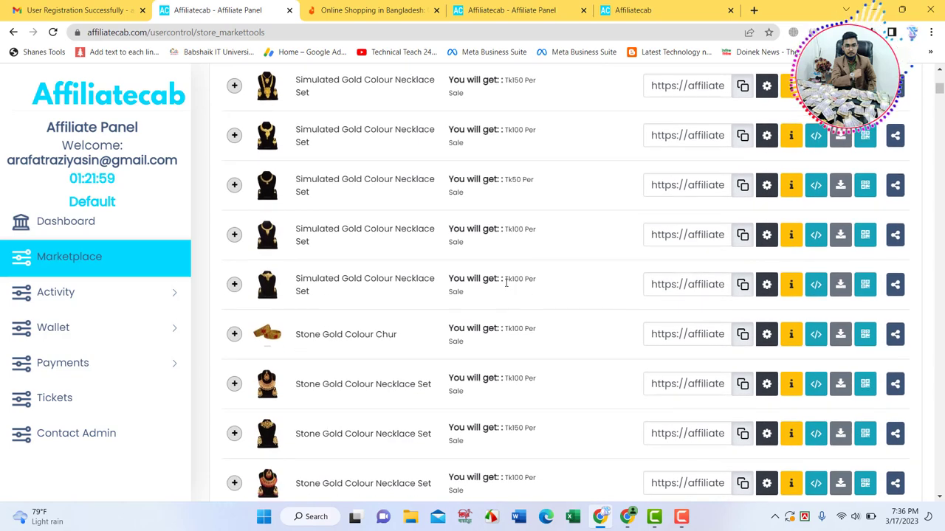
left_click_drag(513, 279, 539, 282)
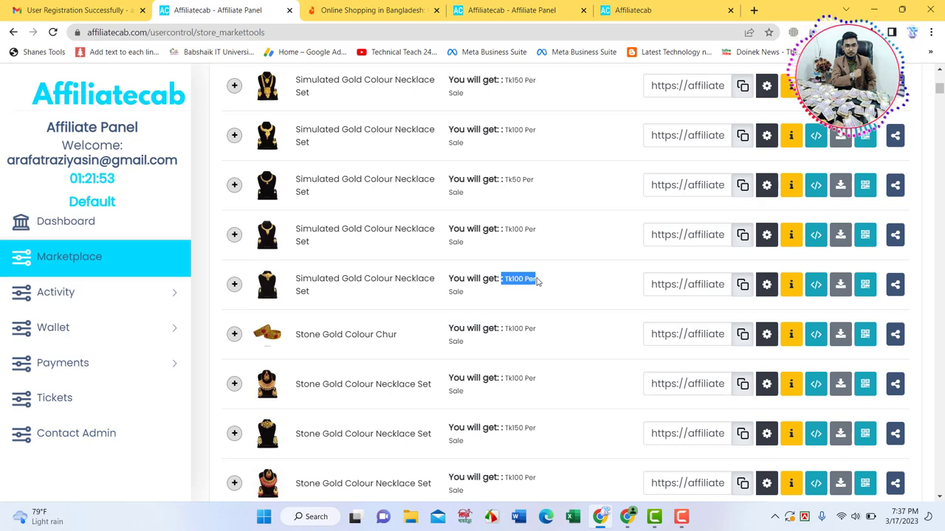
scroll(542, 331, "down", 2)
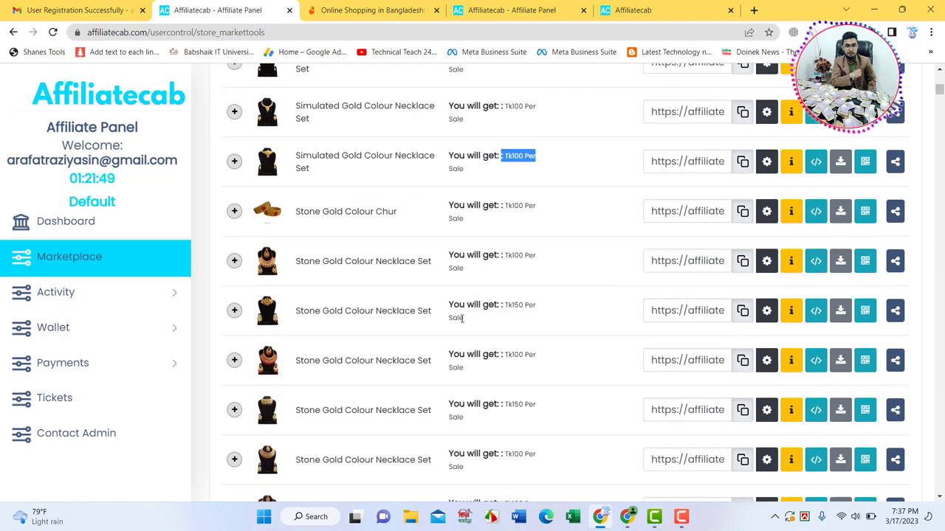
- Copy the affiliate link of the Walton Electric Oven WEO-J28EDK from the marketplace list
scroll(462, 319, "up", 15)
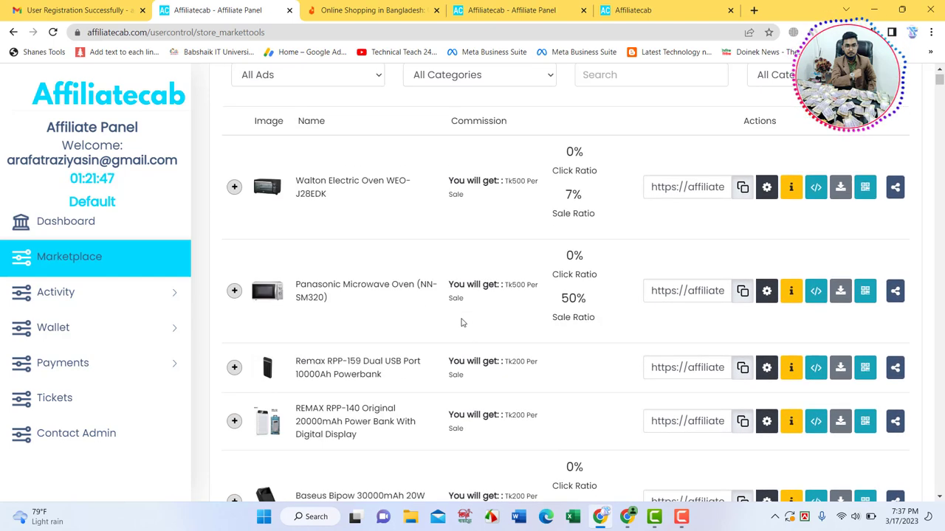
scroll(462, 323, "up", 2)
scroll(480, 288, "down", 1)
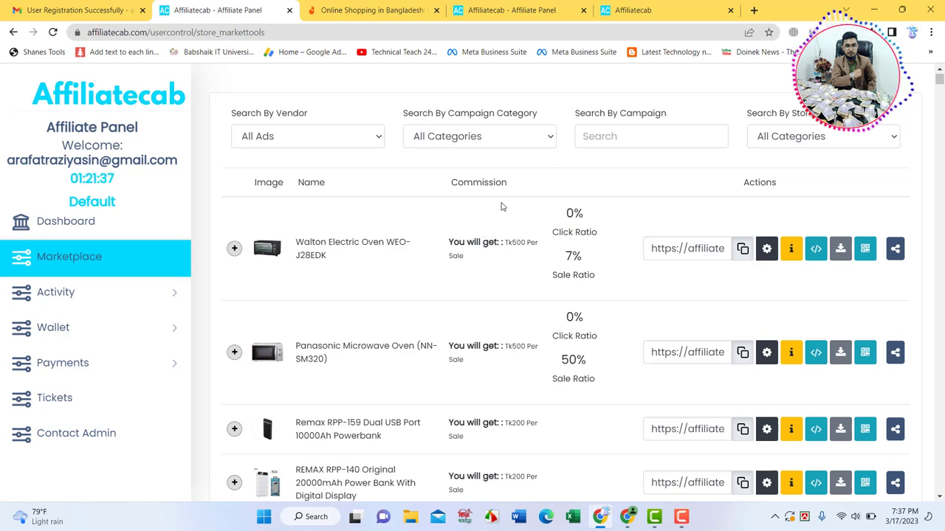
left_click(743, 250)
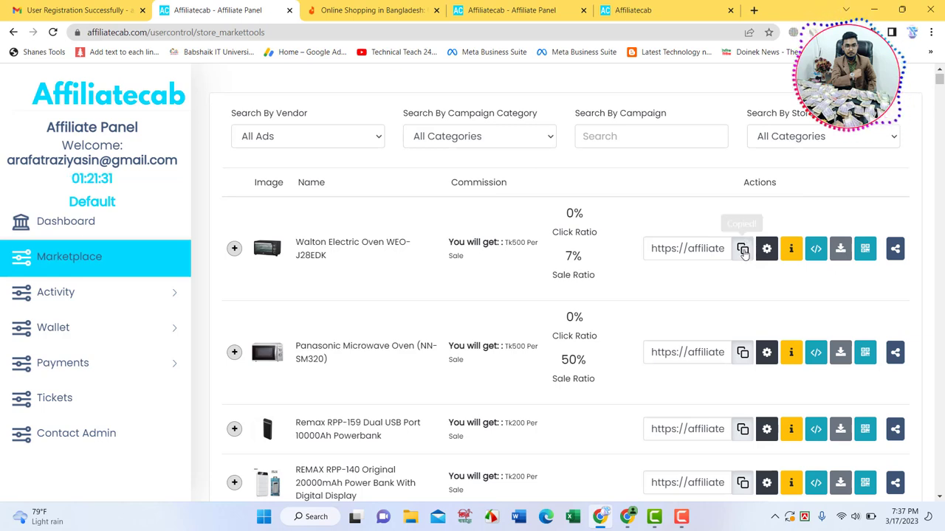
left_click(742, 251)
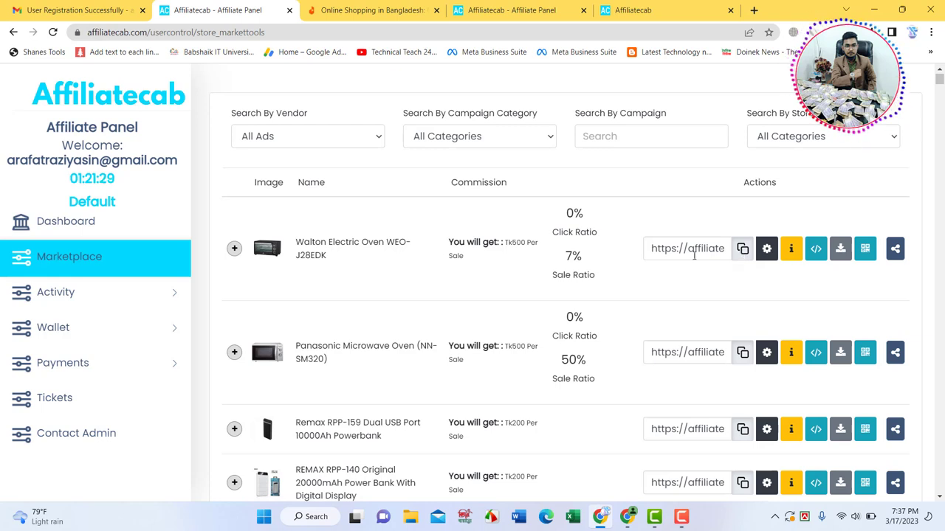
left_click(739, 253)
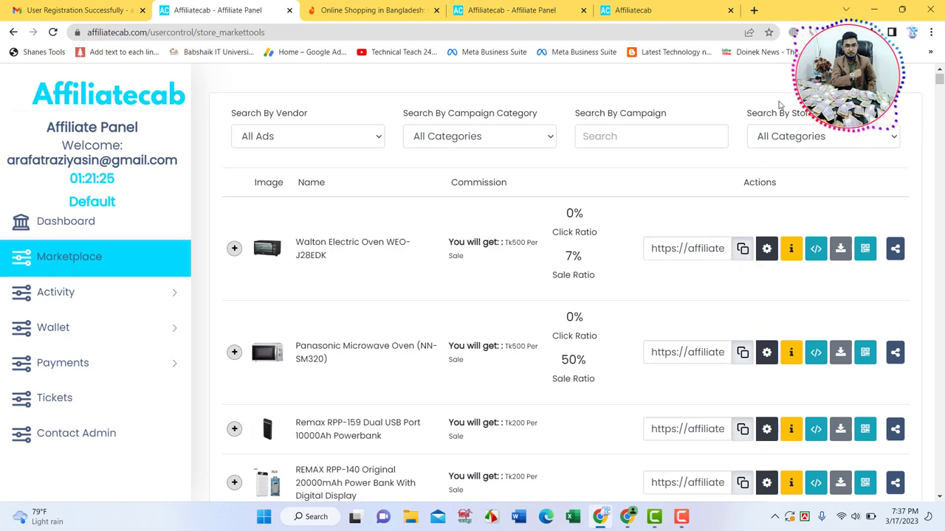
- Open the copied affiliate link of the Walton oven in a new browser tab
left_click(754, 10)
key("ctrl+v")
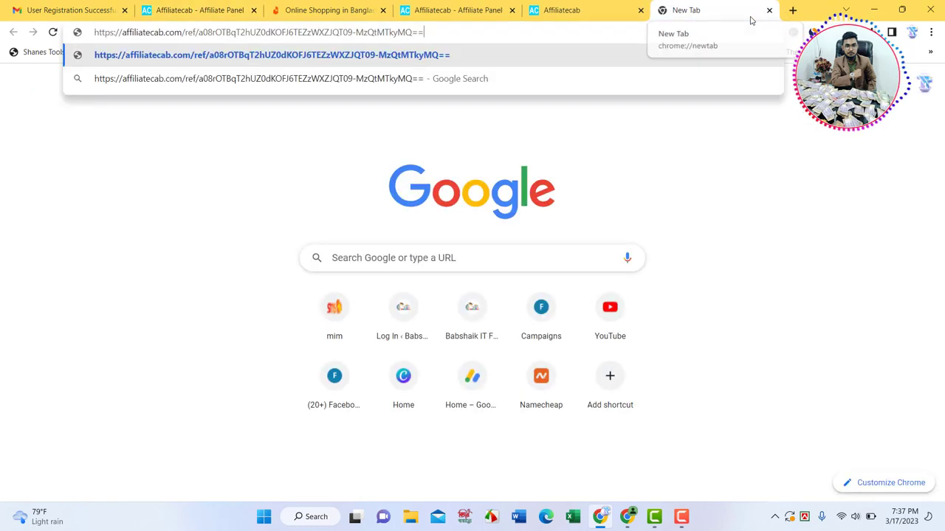
left_click_drag(424, 32, 75, 28)
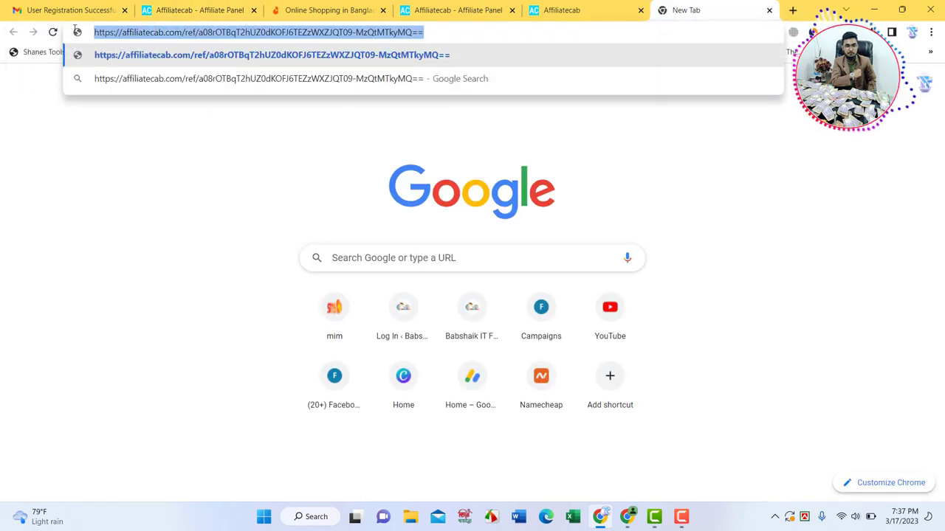
left_click(453, 35)
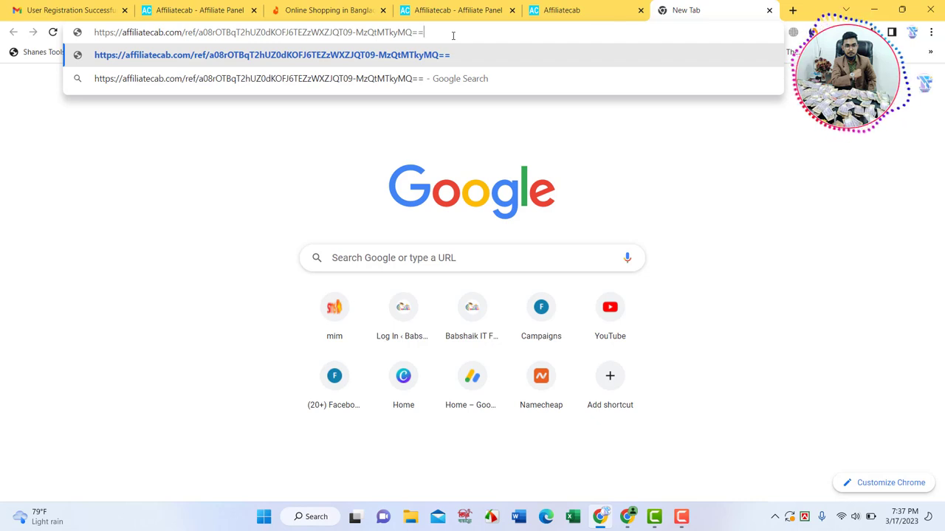
key("Return")
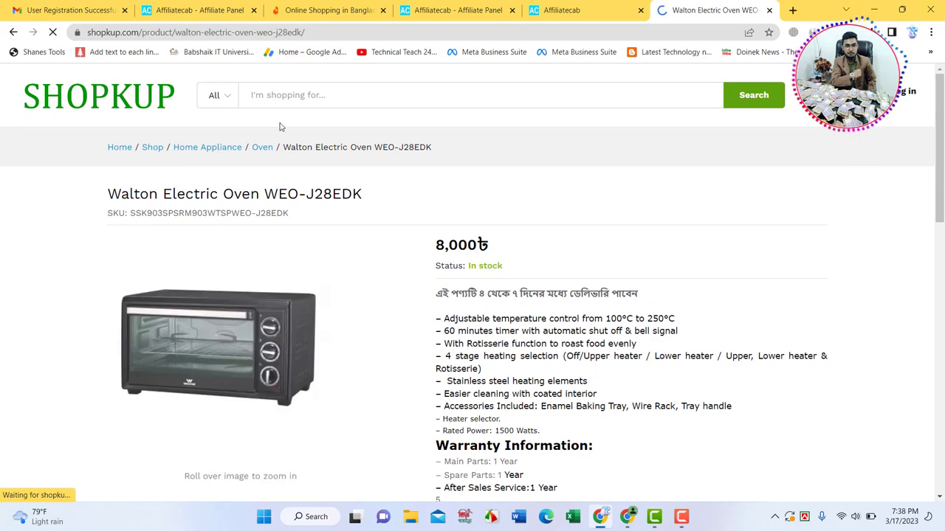
- Review the Walton oven's shop page, including its price, description, warranty information, purchase options and related products
scroll(276, 118, "down", 5)
scroll(323, 274, "up", 4)
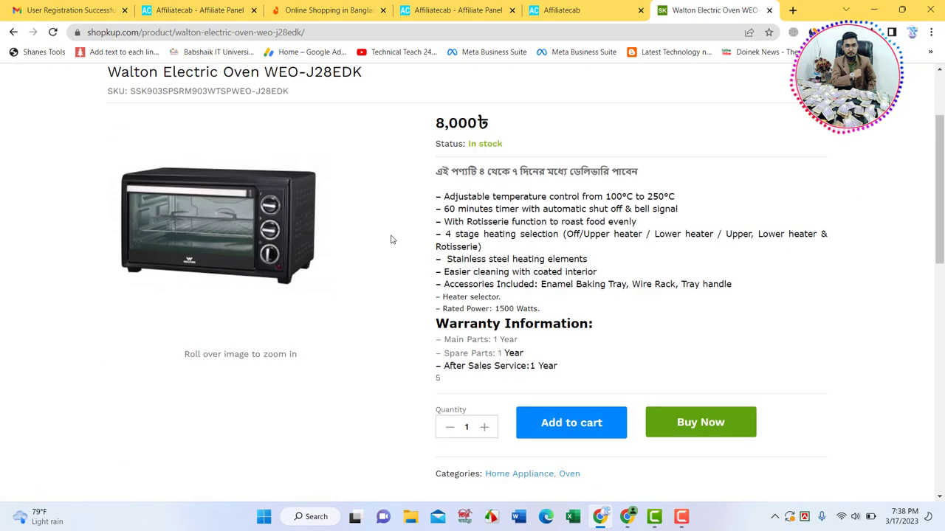
scroll(359, 263, "up", 2)
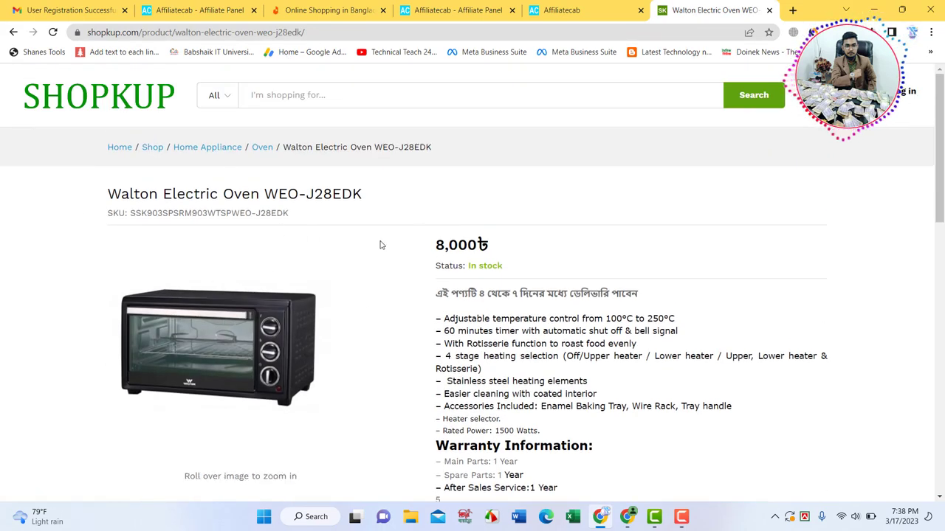
scroll(374, 241, "down", 1)
left_click_drag(433, 183, 527, 185)
left_click(440, 231)
left_click_drag(440, 231, 616, 345)
scroll(553, 332, "down", 4)
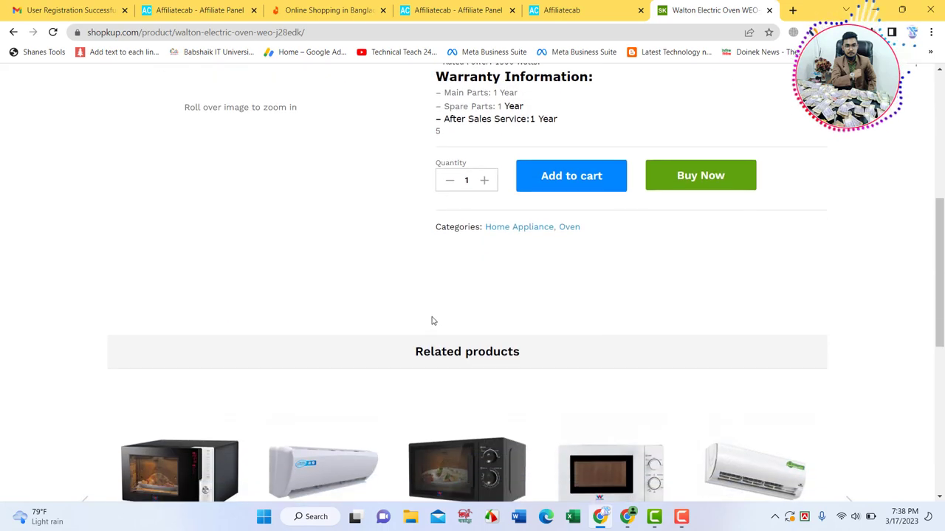
scroll(433, 323, "up", 5)
scroll(424, 314, "down", 1)
scroll(420, 310, "up", 1)
scroll(251, 201, "down", 2)
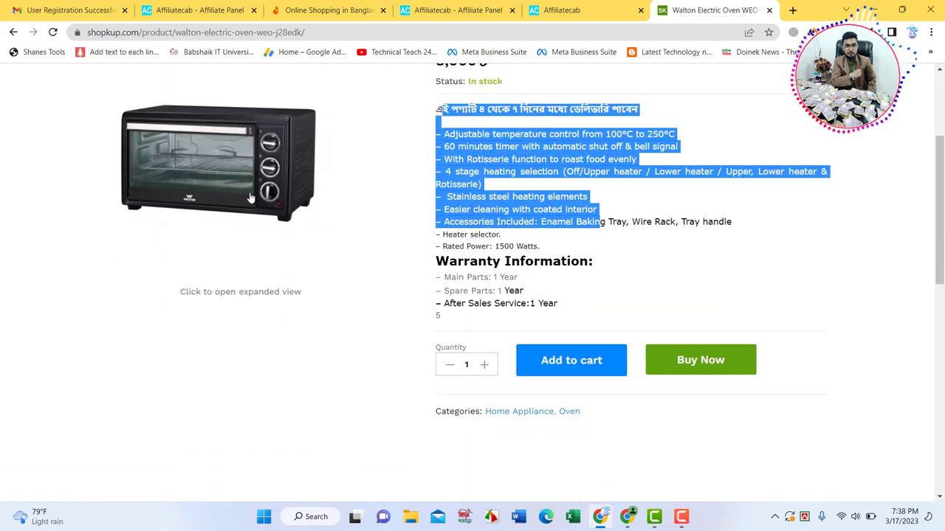
scroll(251, 201, "up", 2)
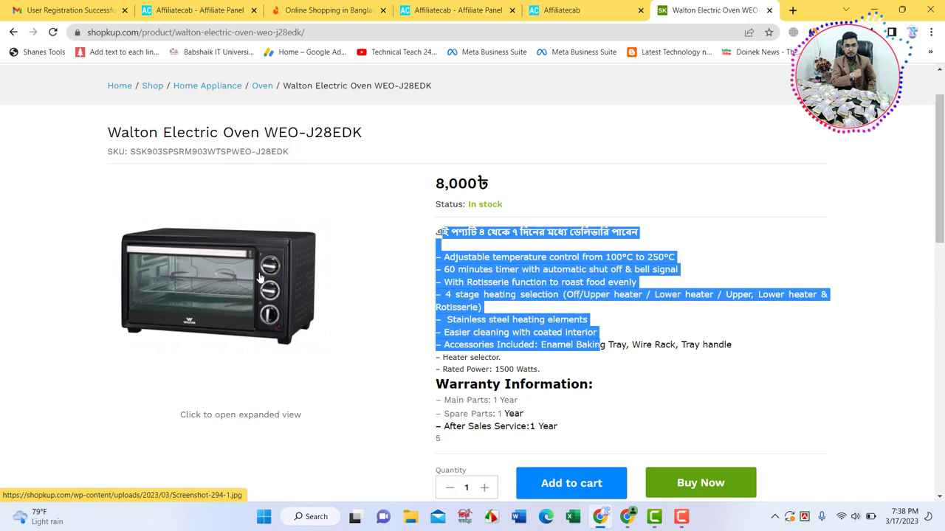
- Save the oven's product image to the Downloads folder as Screenshot-294-1.jpg
right_click(210, 273)
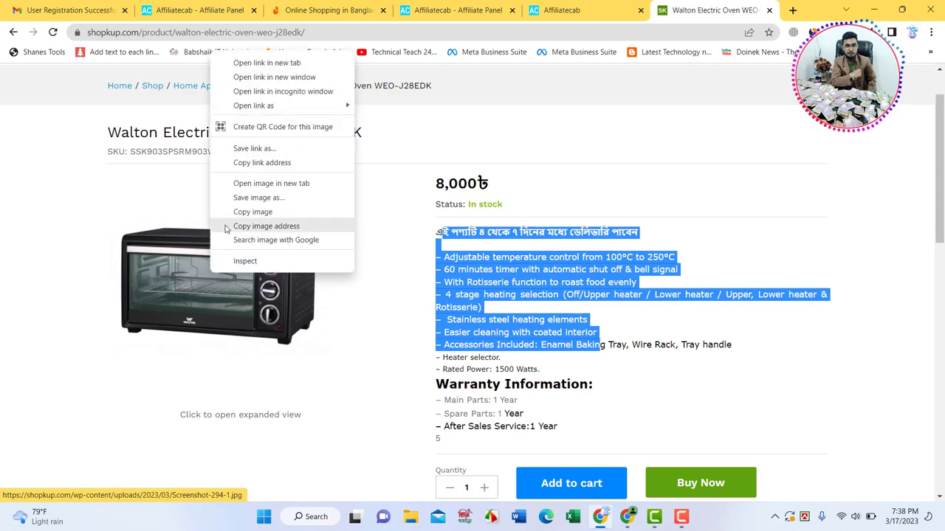
left_click(290, 199)
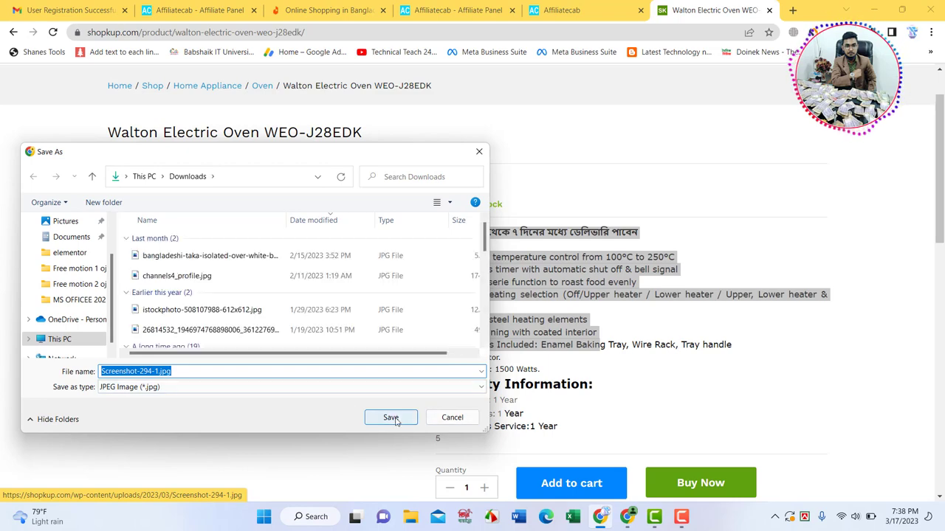
left_click(391, 418)
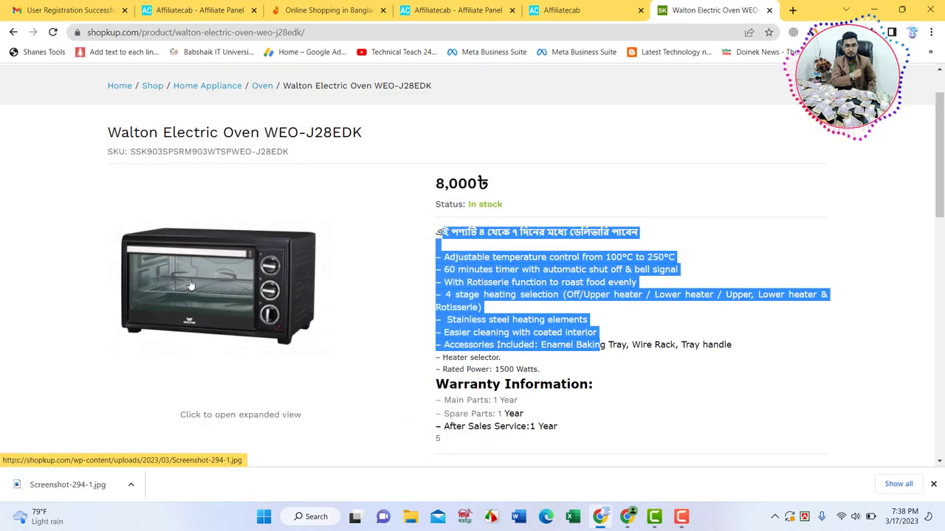
- Copy the Walton oven's full description from the shop page, from the delivery note through the warranty information
left_click(459, 247)
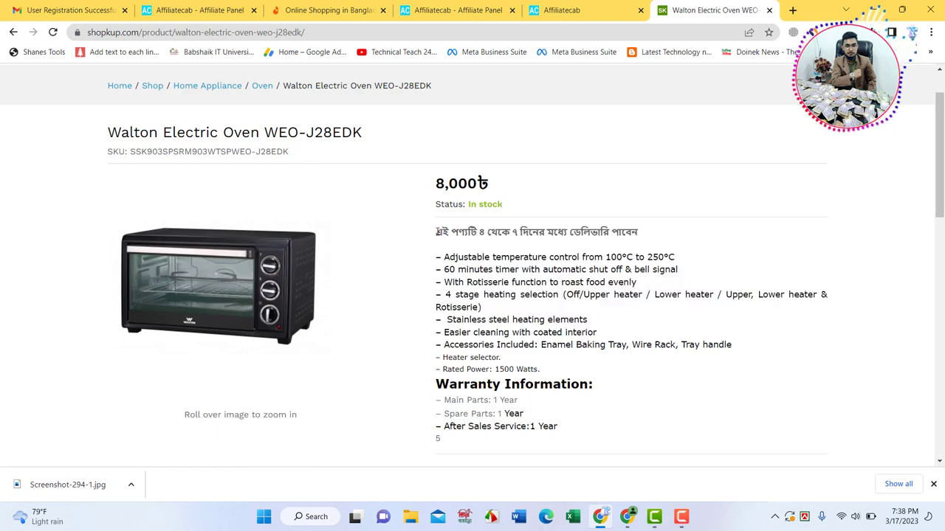
left_click_drag(438, 232, 642, 429)
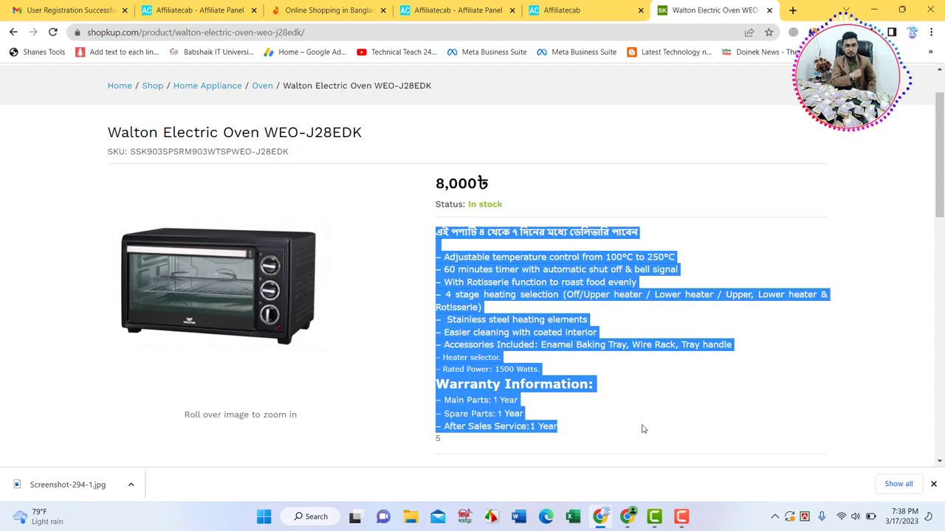
right_click(495, 261)
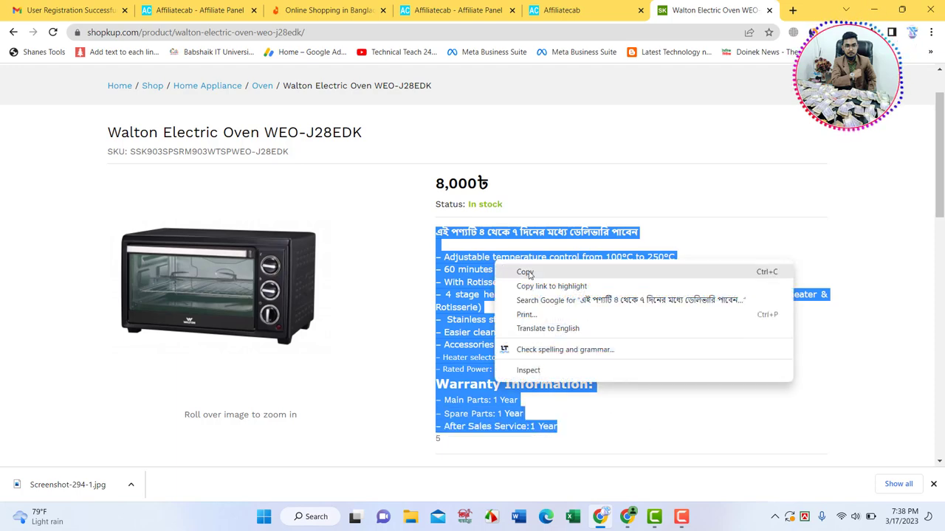
left_click(525, 272)
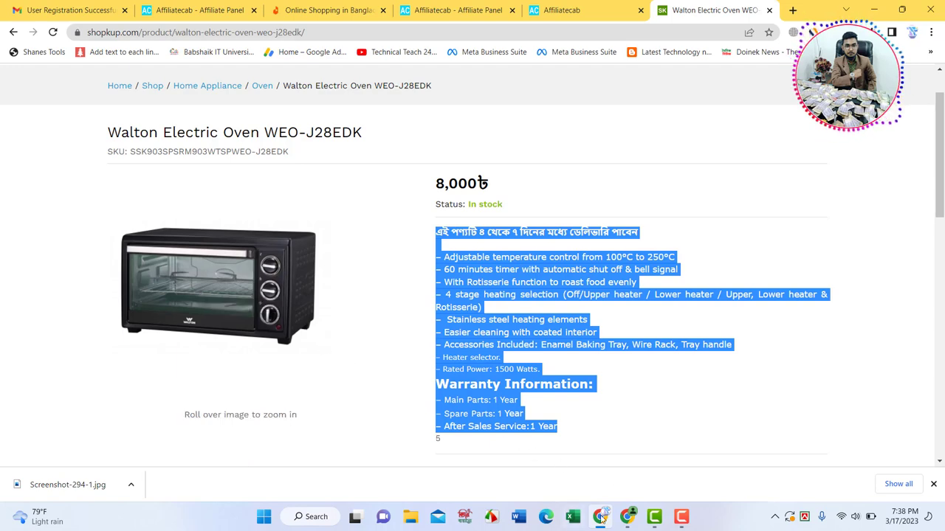
- Switch to the Facebook browser window and search for "buy sell group"
left_click(627, 518)
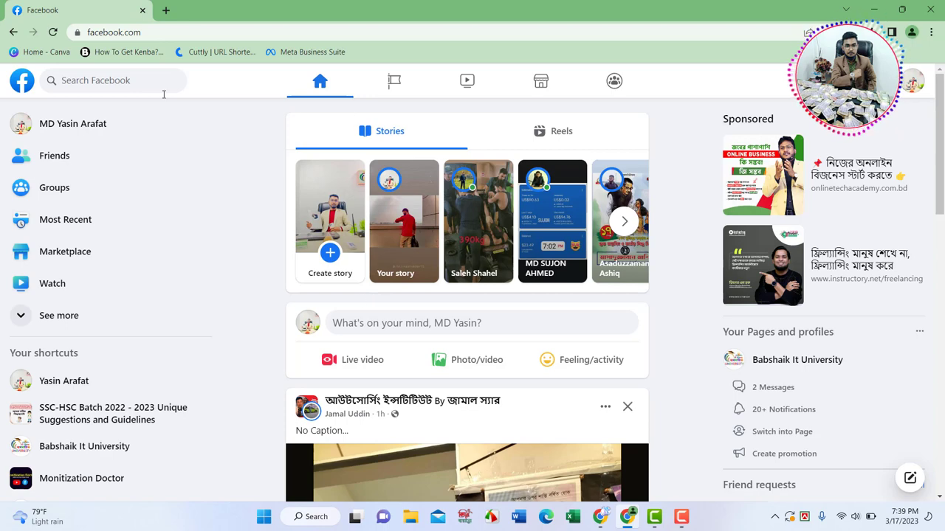
left_click(131, 75)
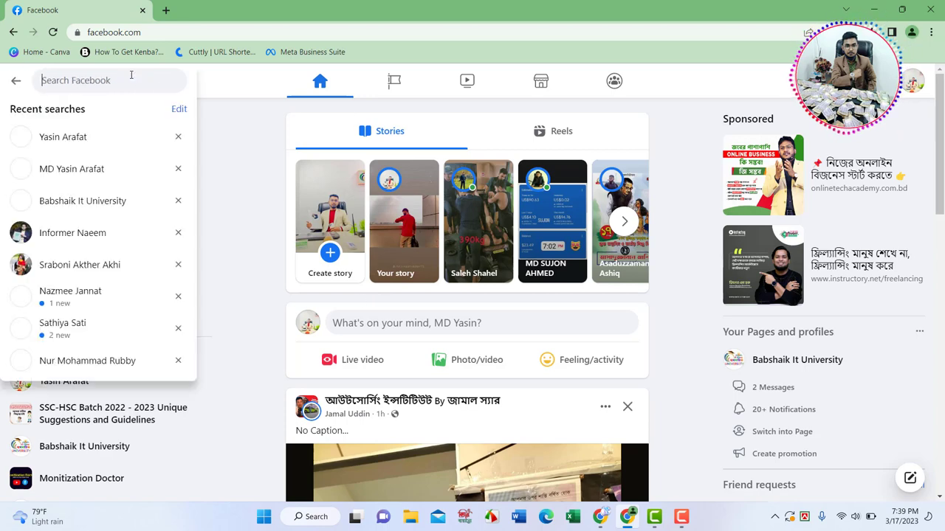
type("buy")
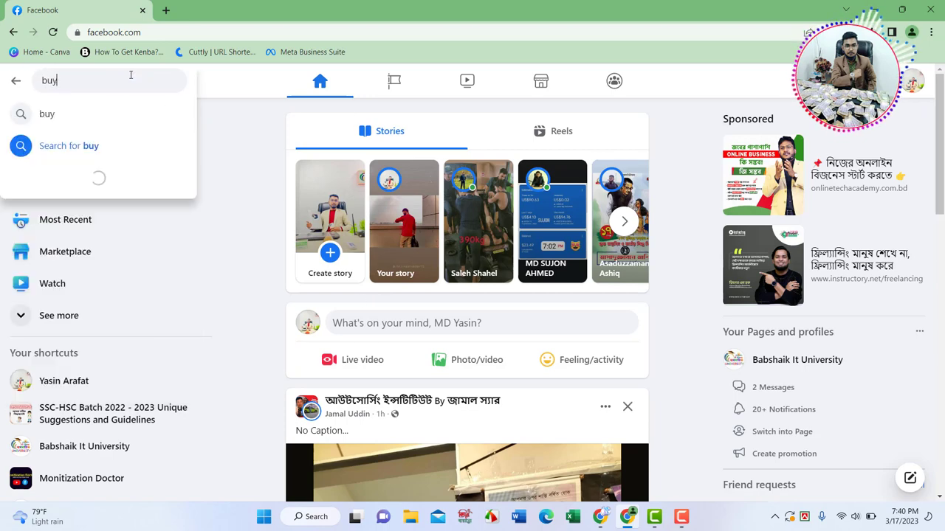
type(" sell gr")
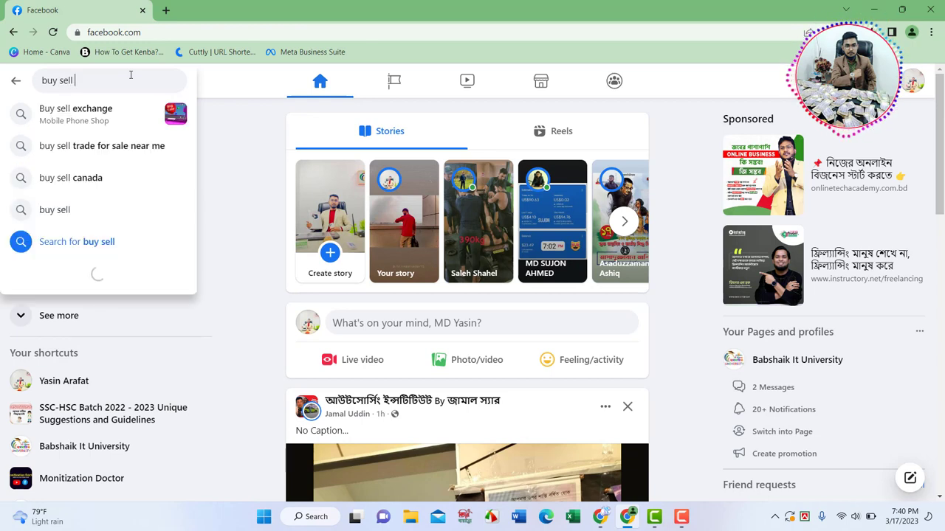
type("oup")
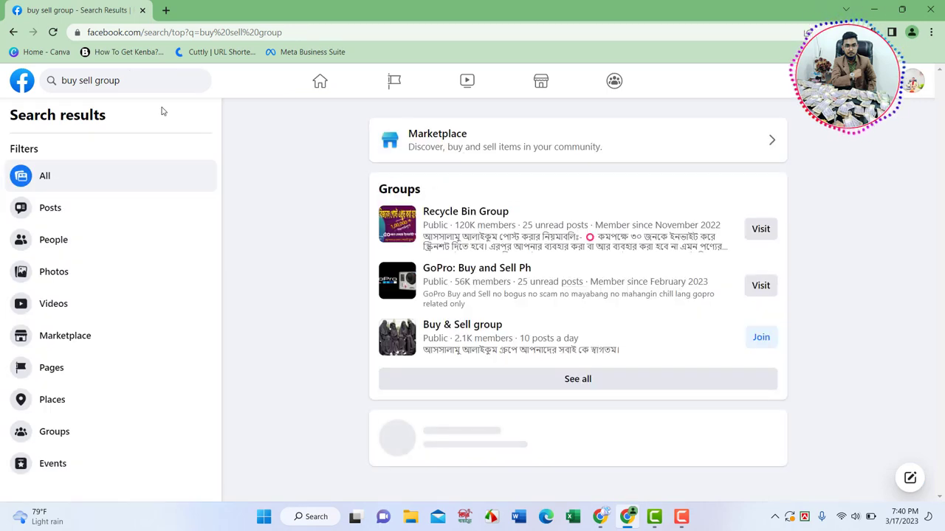
- Examine the search results for buy-and-sell groups, comparing their member counts and looking at a sample sales post
scroll(429, 205, "down", 2)
scroll(343, 206, "up", 2)
scroll(443, 201, "down", 10)
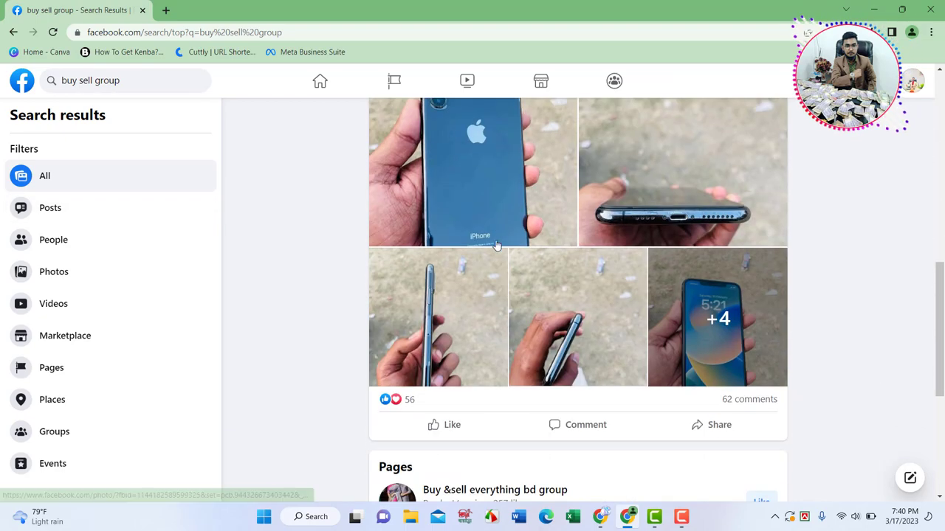
scroll(517, 266, "up", 5)
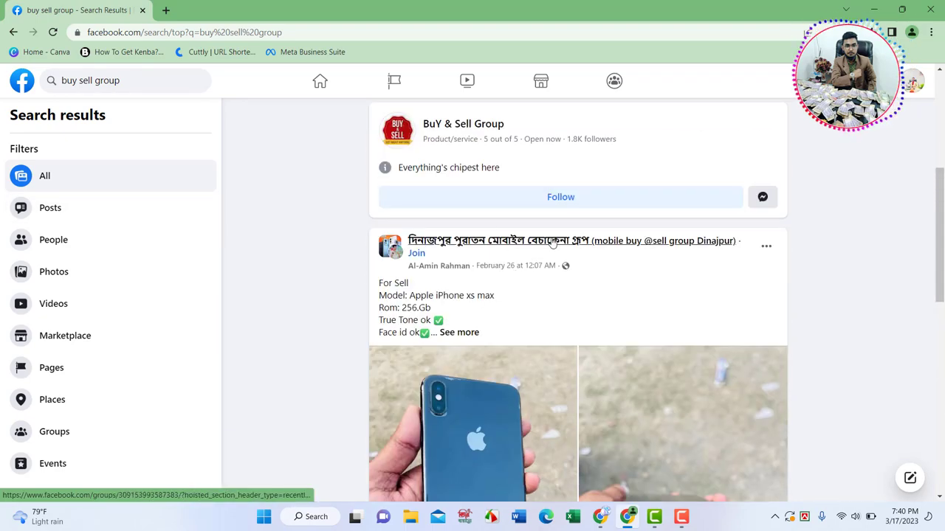
scroll(560, 254, "down", 4)
scroll(560, 255, "down", 10)
scroll(531, 265, "up", 3)
scroll(524, 254, "up", 10)
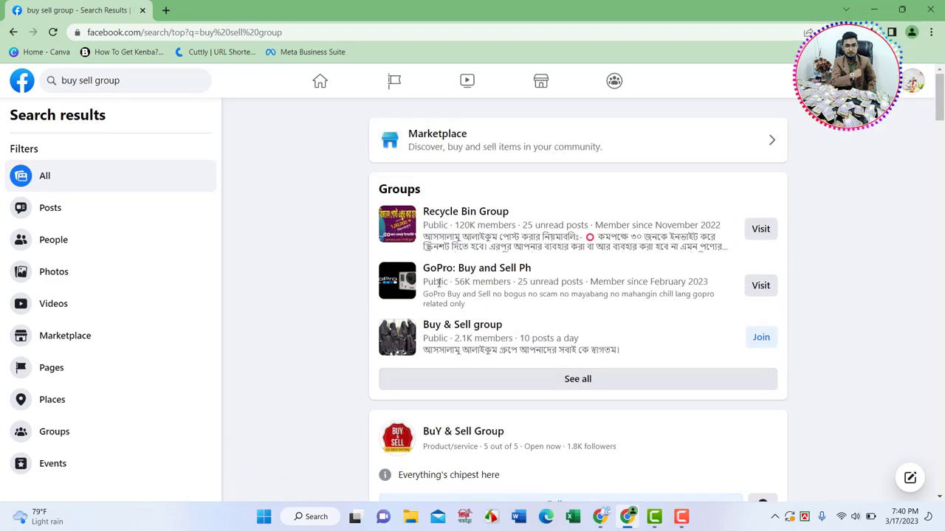
left_click_drag(452, 281, 494, 282)
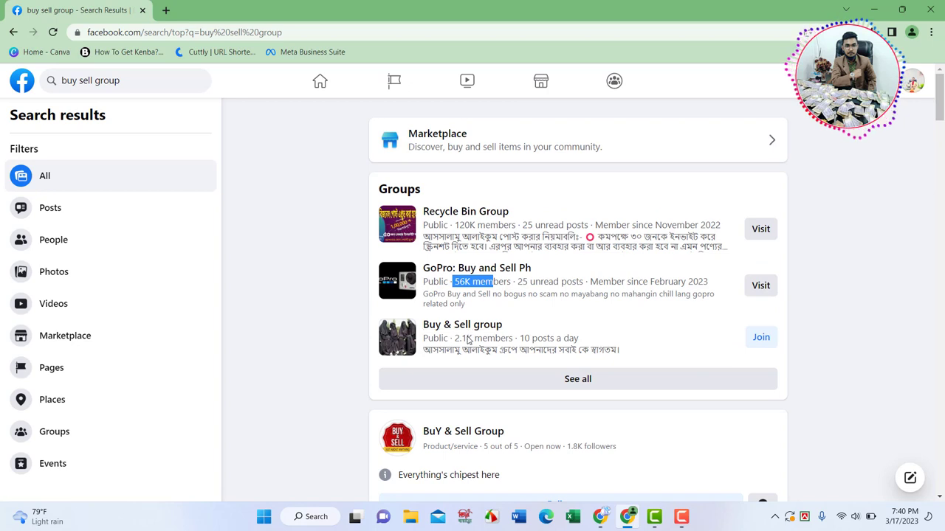
left_click_drag(454, 338, 492, 339)
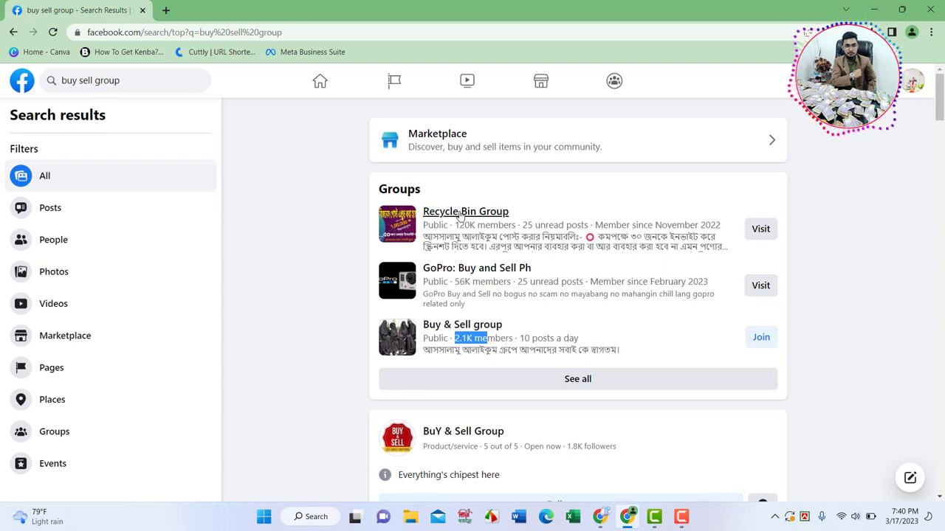
scroll(470, 318, "down", 2)
scroll(471, 319, "down", 2)
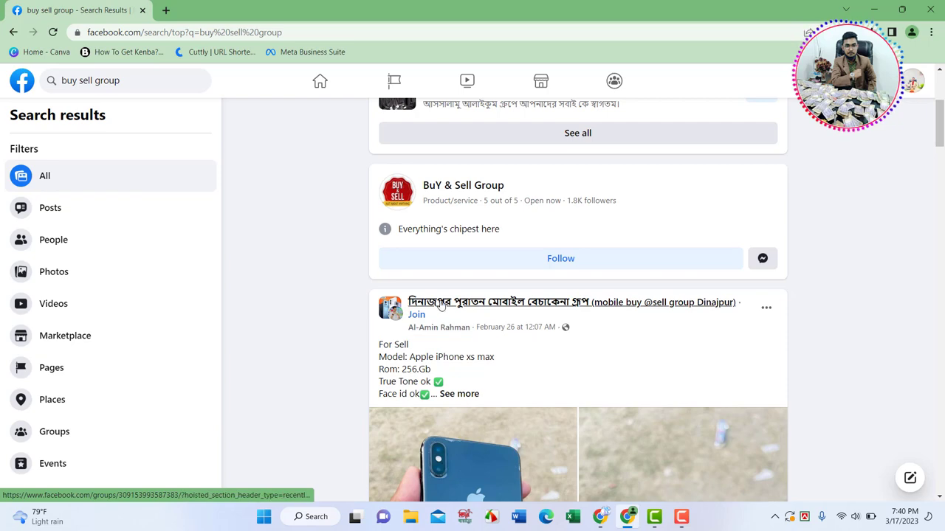
mouse_move(453, 305)
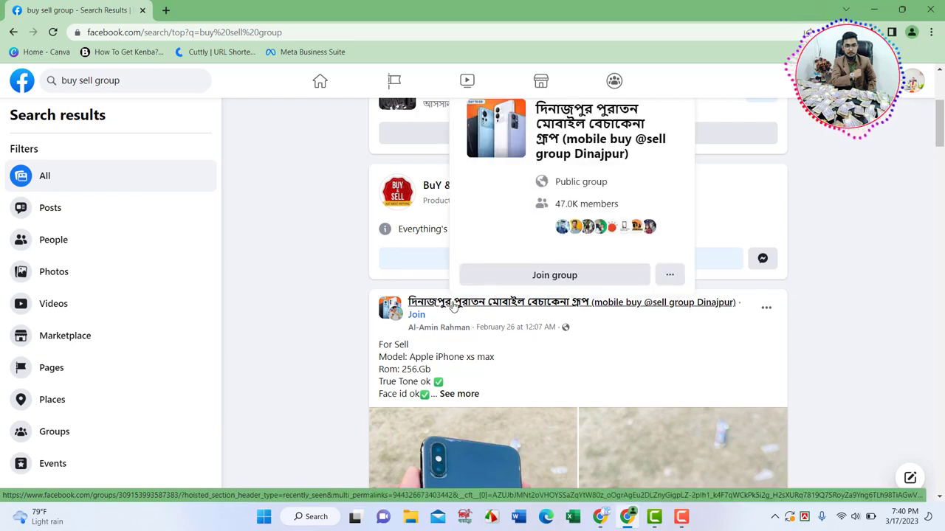
scroll(517, 314, "down", 3)
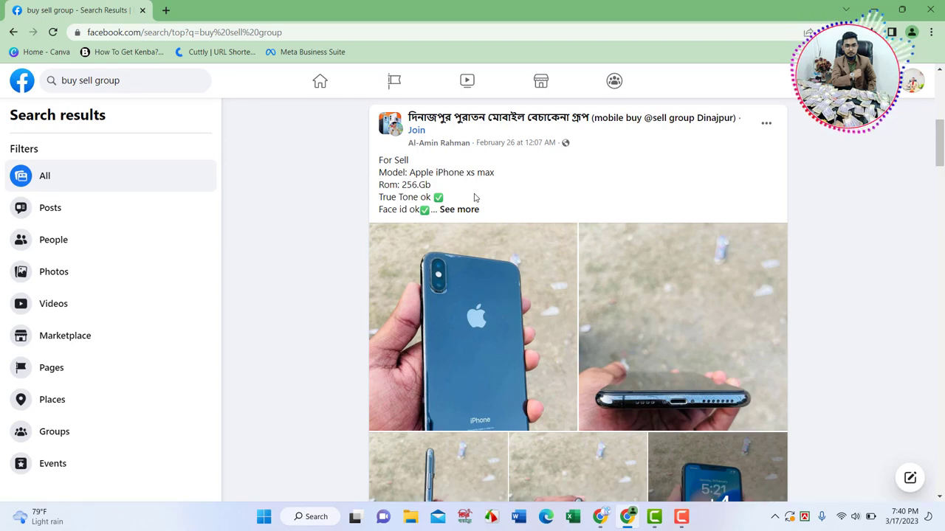
scroll(475, 198, "up", 4)
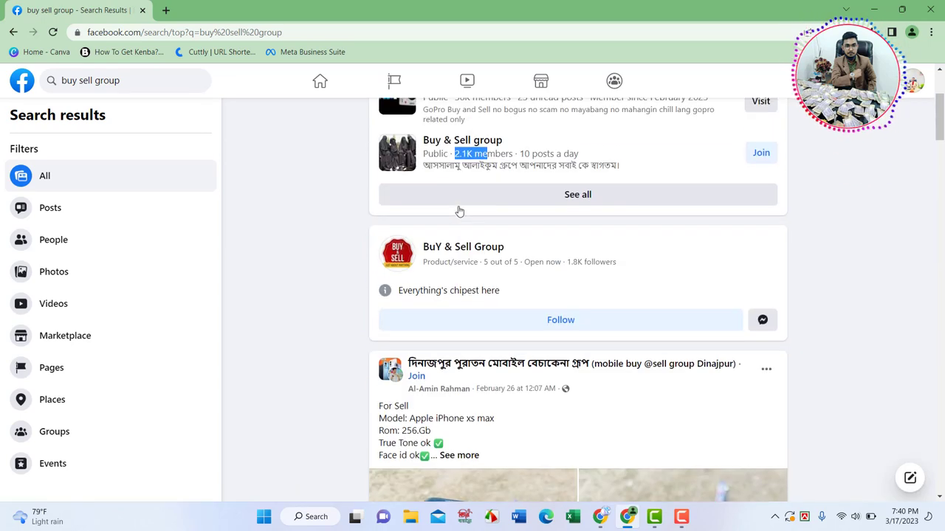
- Return to the Facebook home page and open the group "SSC-HSC Batch 2022 - 2023 Unique Suggestions and Guidelines" from the shortcuts
left_click(21, 87)
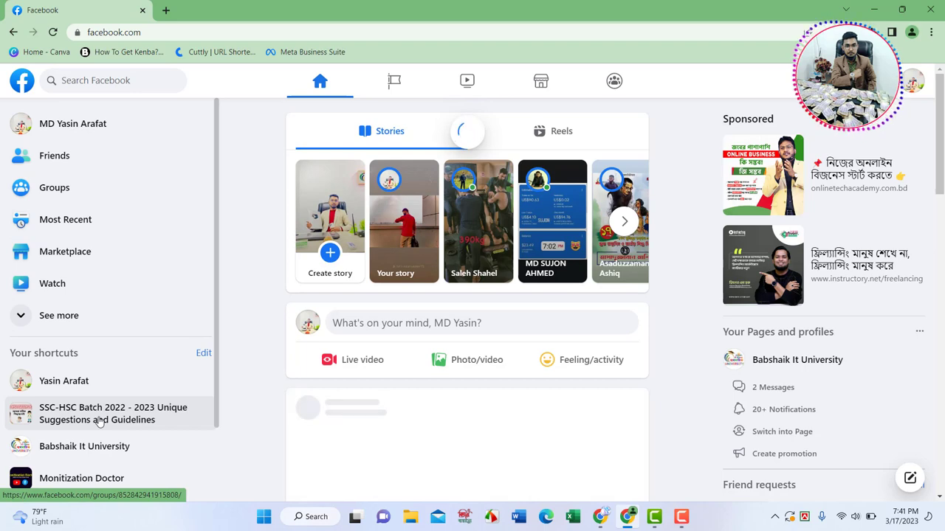
left_click(100, 420)
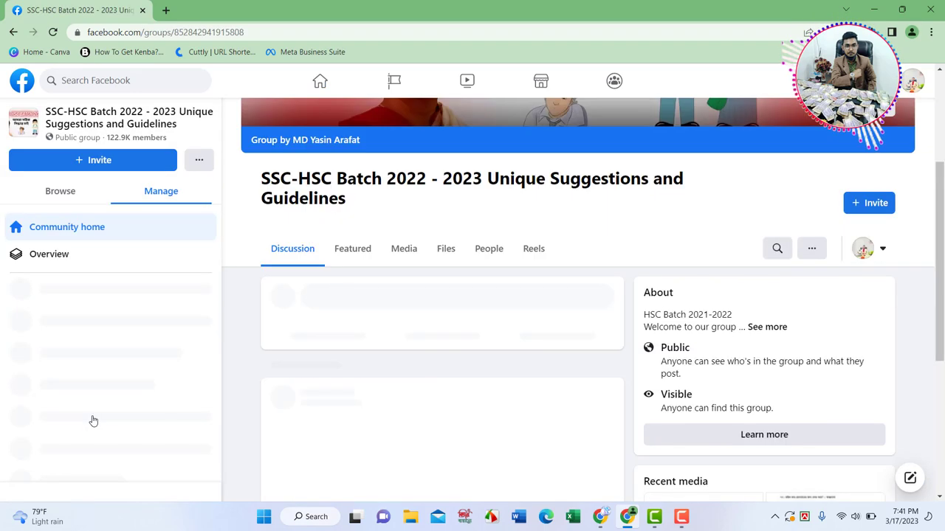
scroll(517, 207, "down", 2)
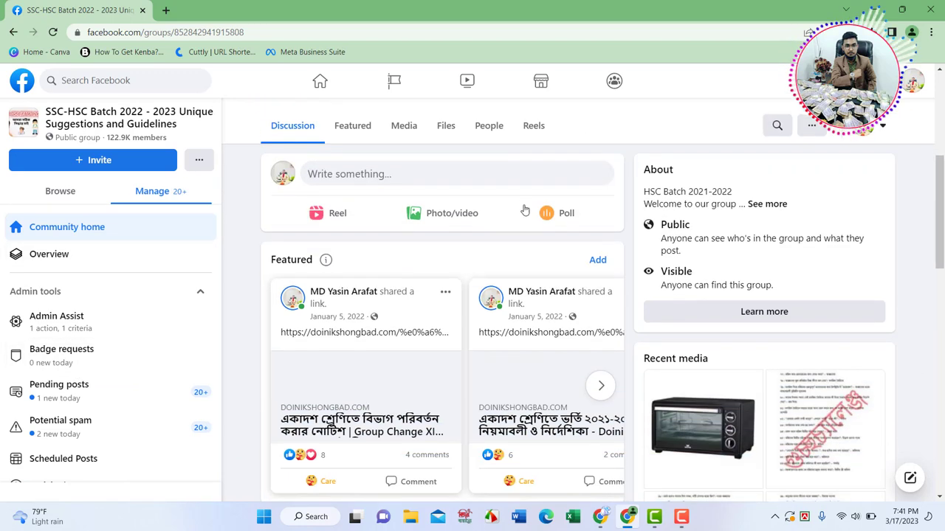
scroll(522, 208, "down", 5)
scroll(462, 246, "up", 7)
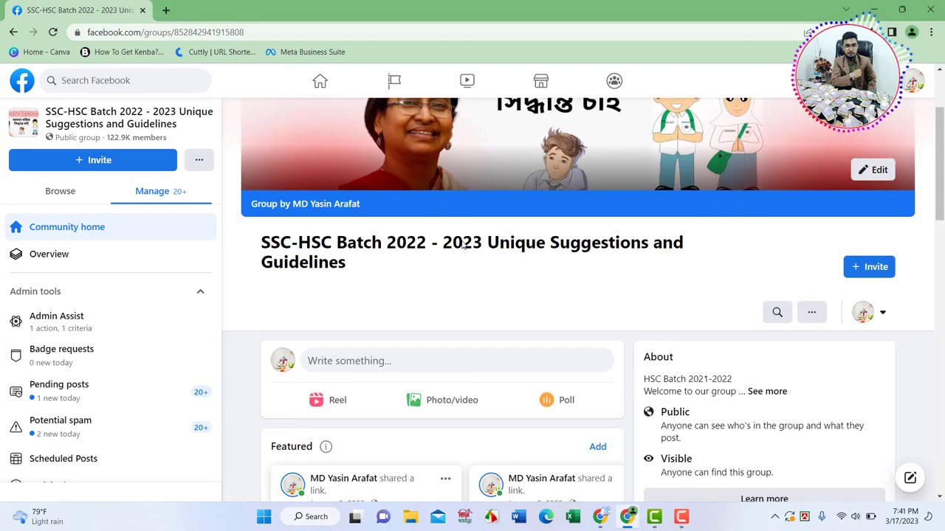
scroll(576, 247, "down", 2)
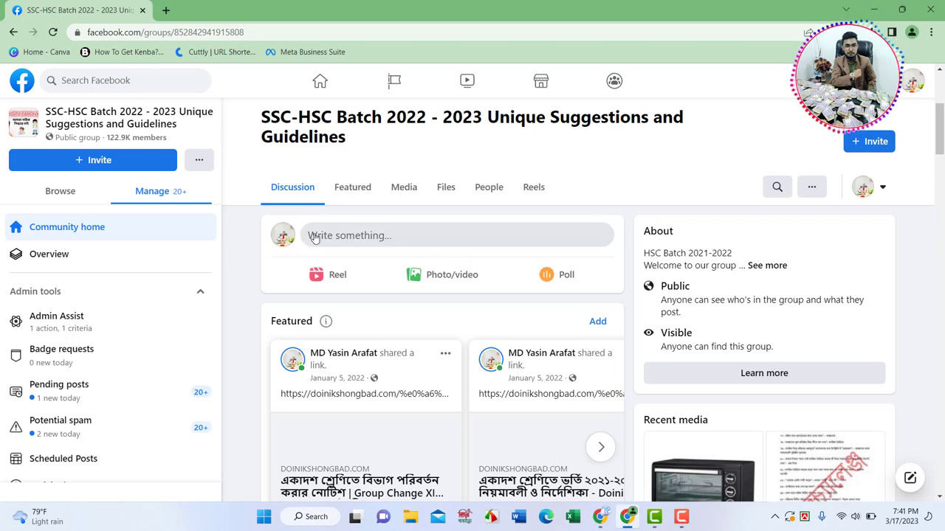
- Start a new post in the group and fill it with the oven's description and warranty text copied from the shop page
left_click(336, 238)
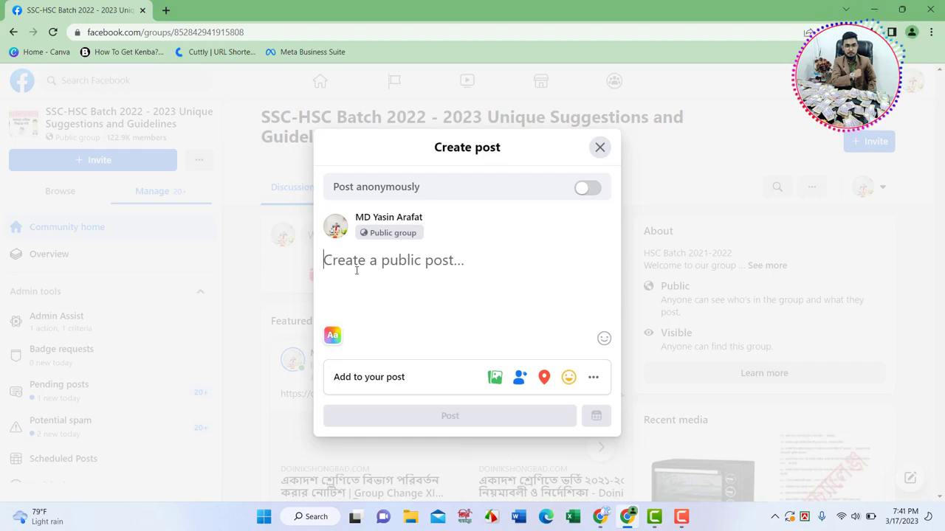
mouse_move(604, 521)
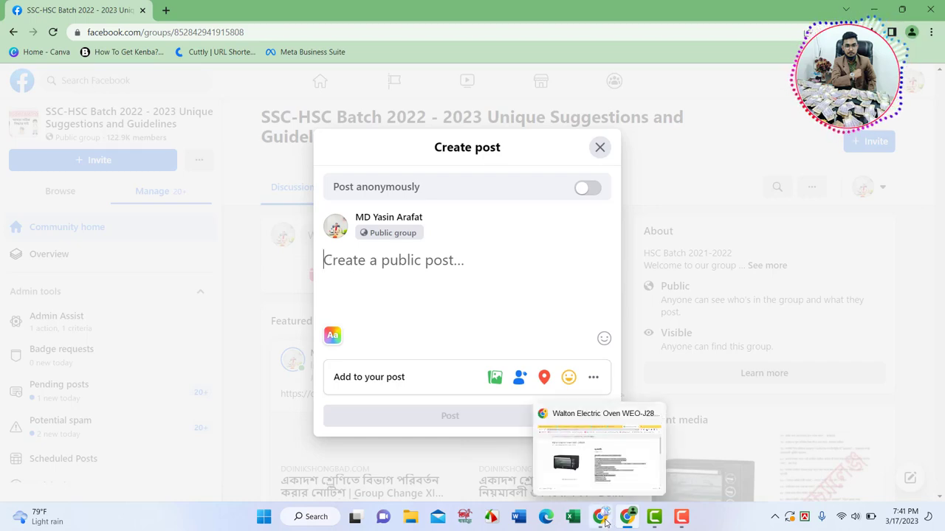
left_click(582, 476)
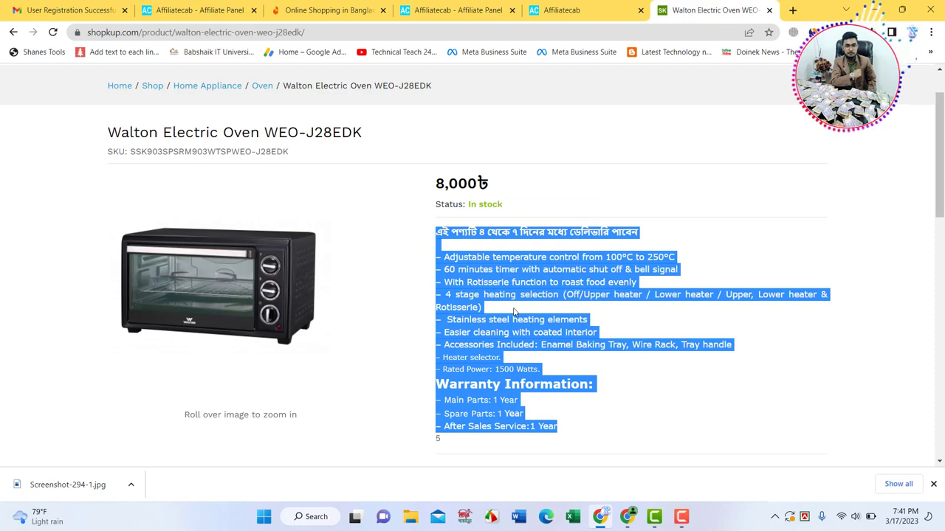
left_click(515, 312)
left_click_drag(437, 231, 590, 431)
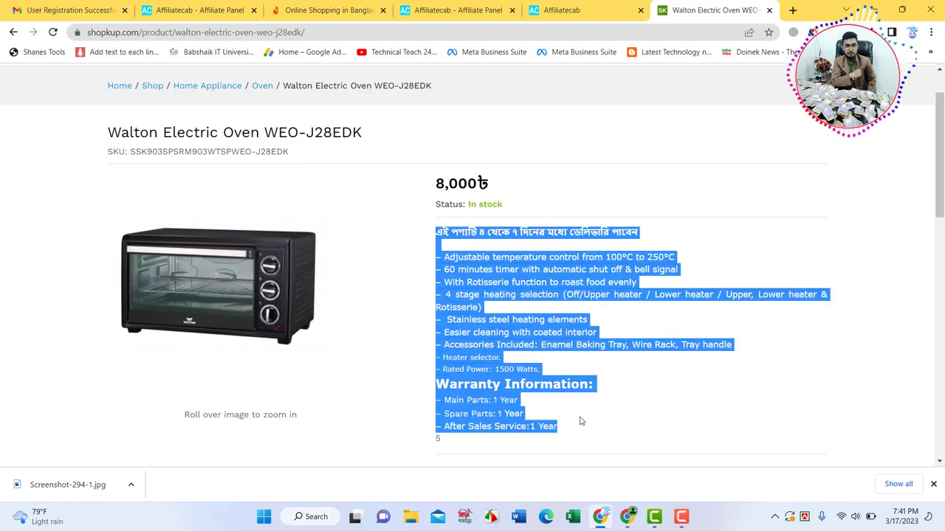
right_click(493, 332)
left_click(517, 343)
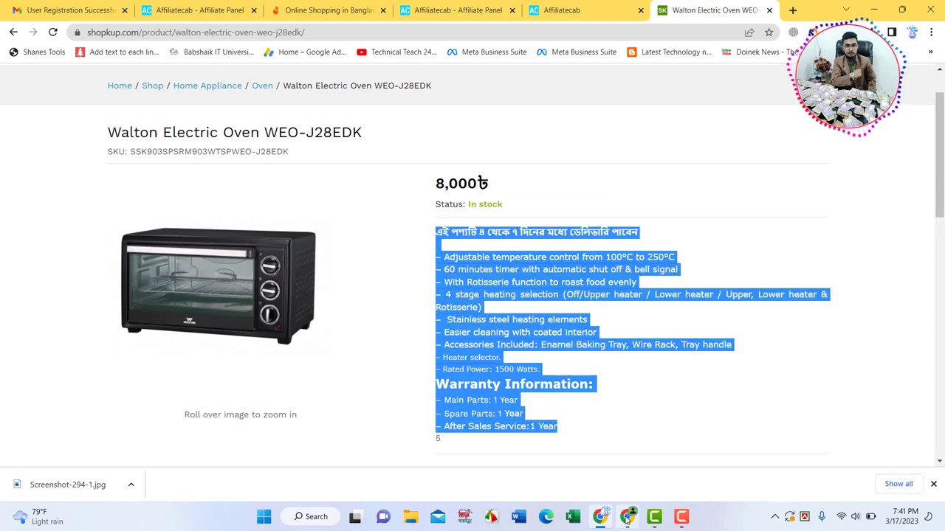
left_click(627, 516)
key("ctrl+v")
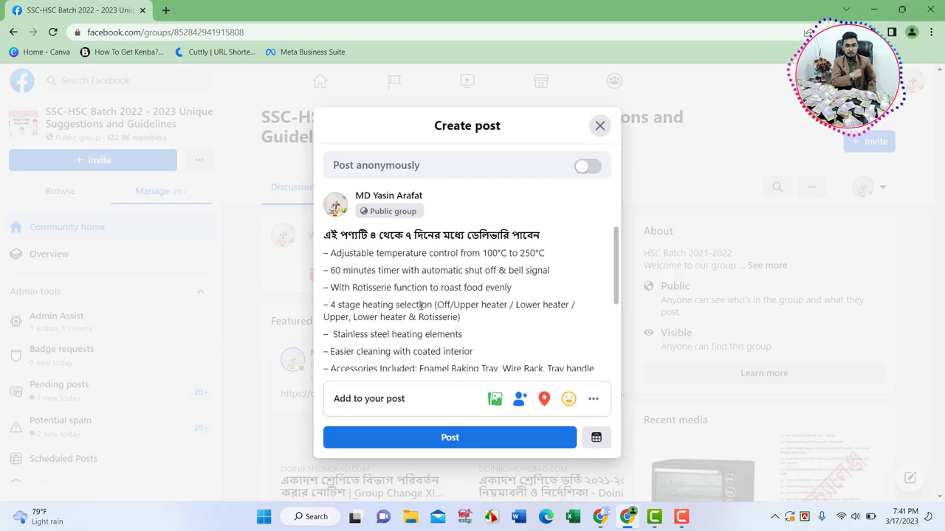
- Copy the product title "Walton Electric Oven WEO-J28EDK" from the shop page
left_click(600, 516)
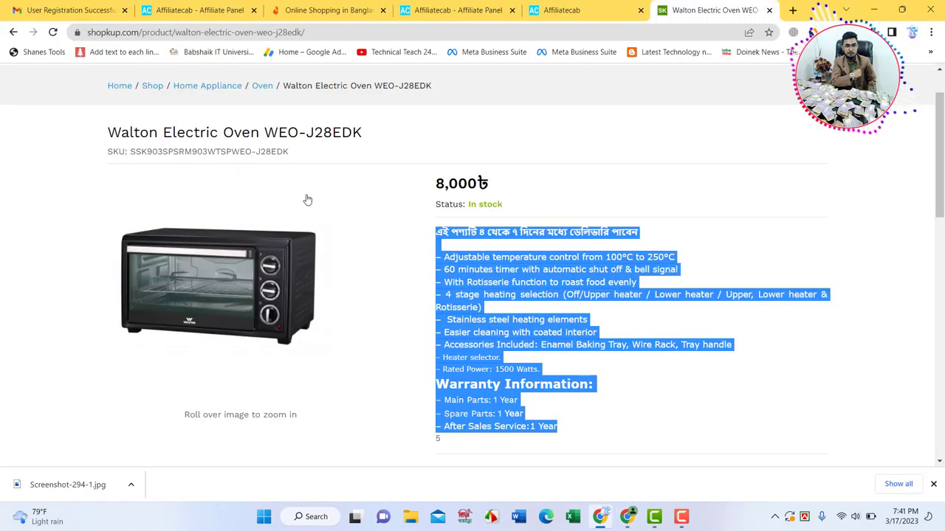
left_click_drag(109, 133, 394, 123)
right_click(346, 132)
left_click(365, 143)
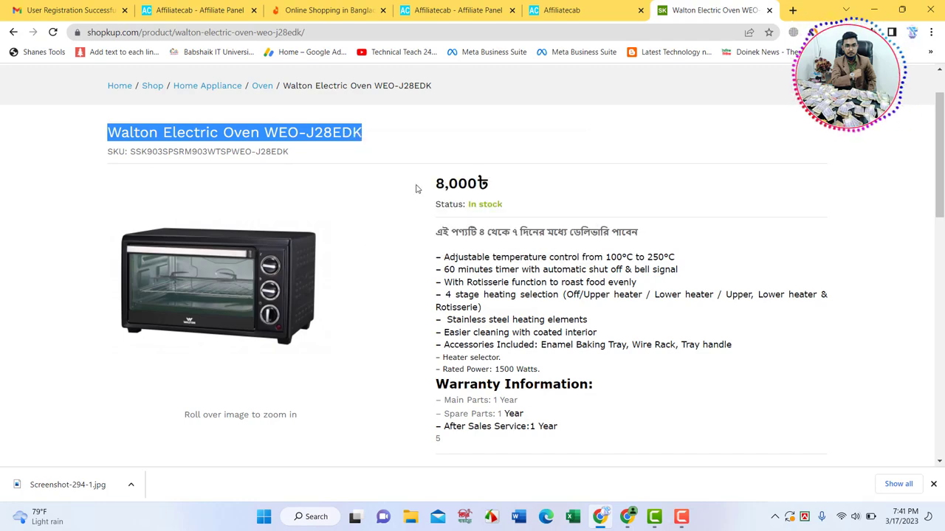
- Paste the product title as its own first line in the group post draft, removing the word "এই" before the delivery note
left_click(629, 516)
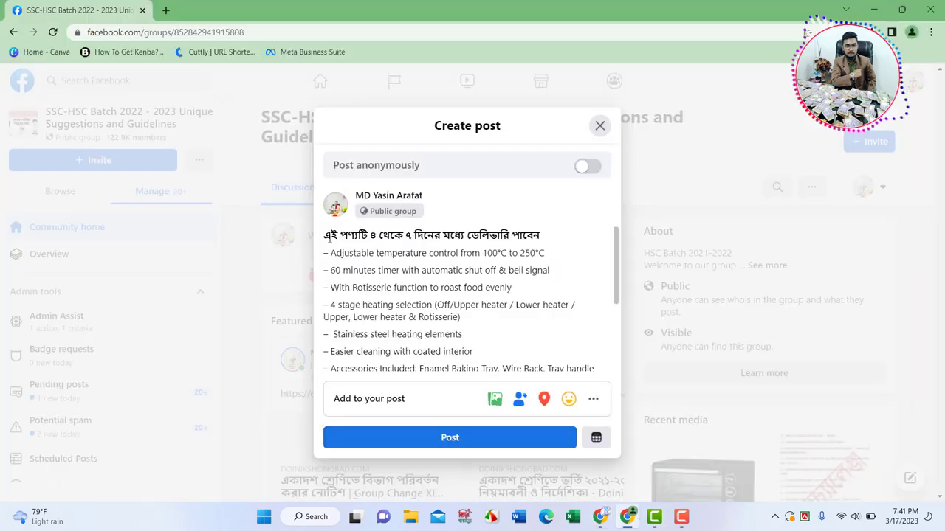
left_click(329, 235)
key("ctrl+v")
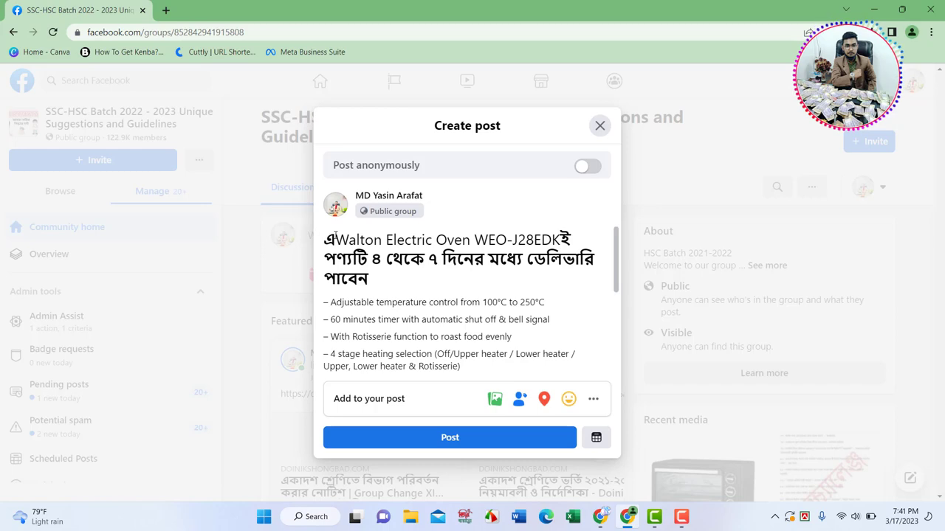
key("Delete")
key("Delete")
key("Return")
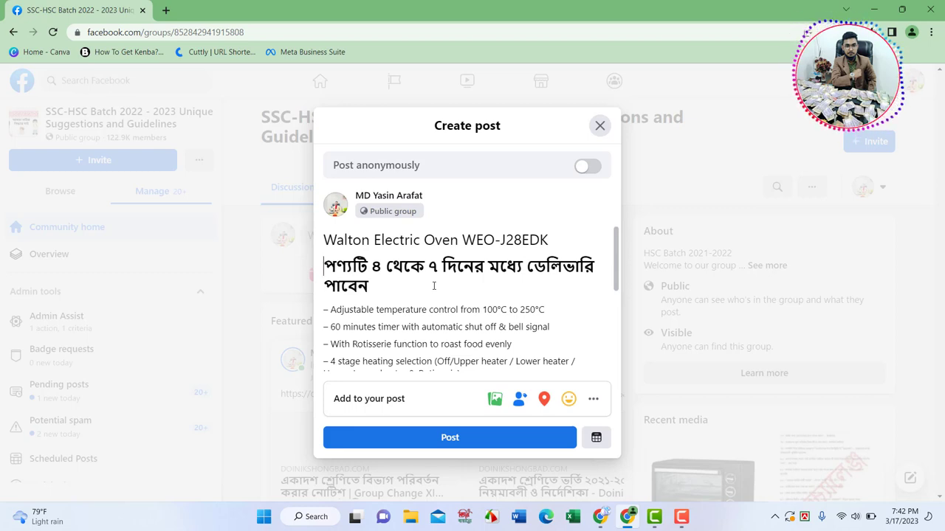
scroll(434, 284, "down", 5)
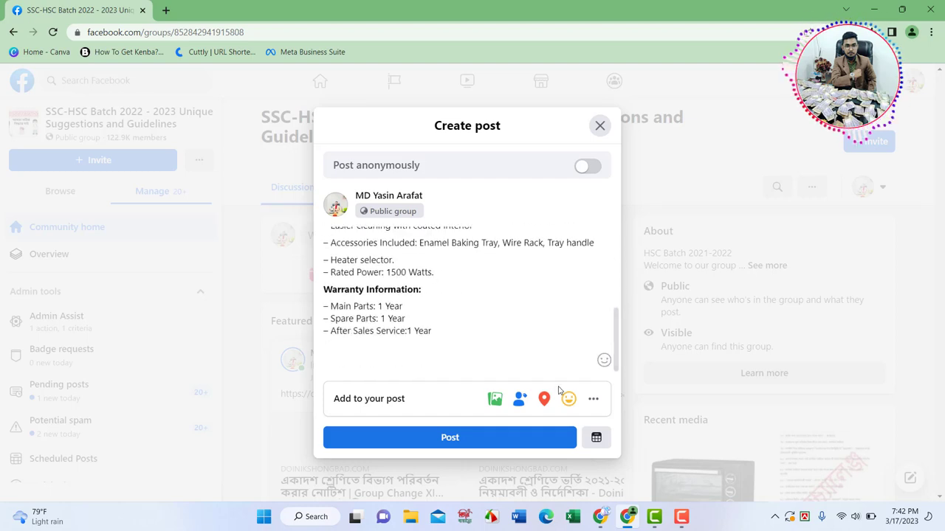
- Attach the image Screenshot-294-1.jpg from the Downloads folder to the group post draft
left_click(495, 401)
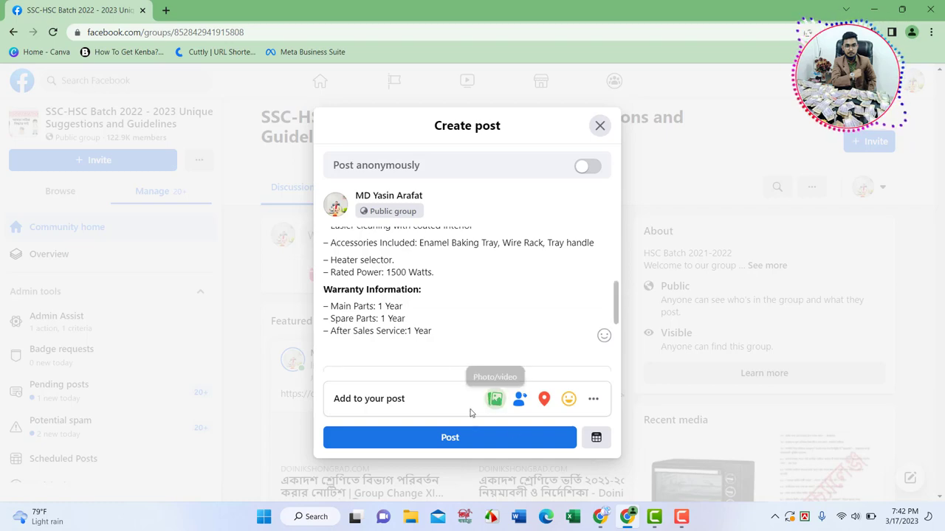
left_click(494, 399)
left_click(473, 309)
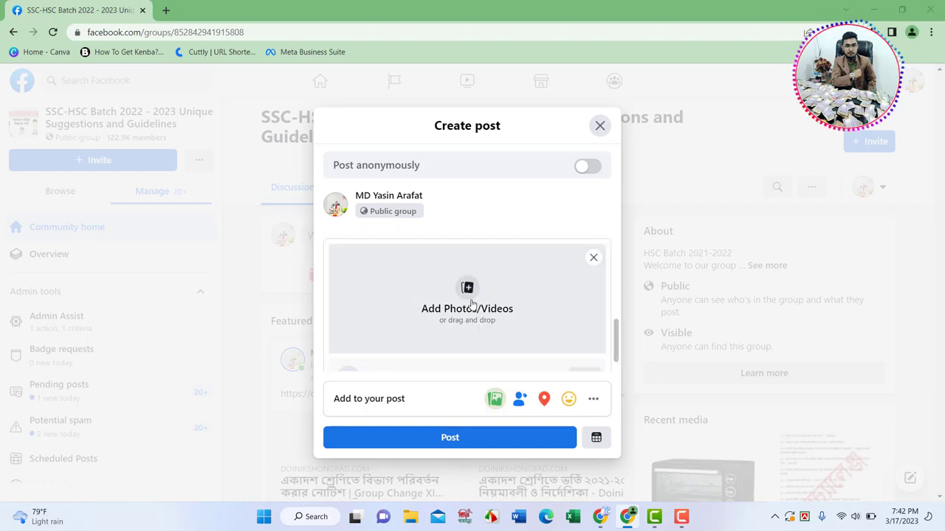
left_click(73, 238)
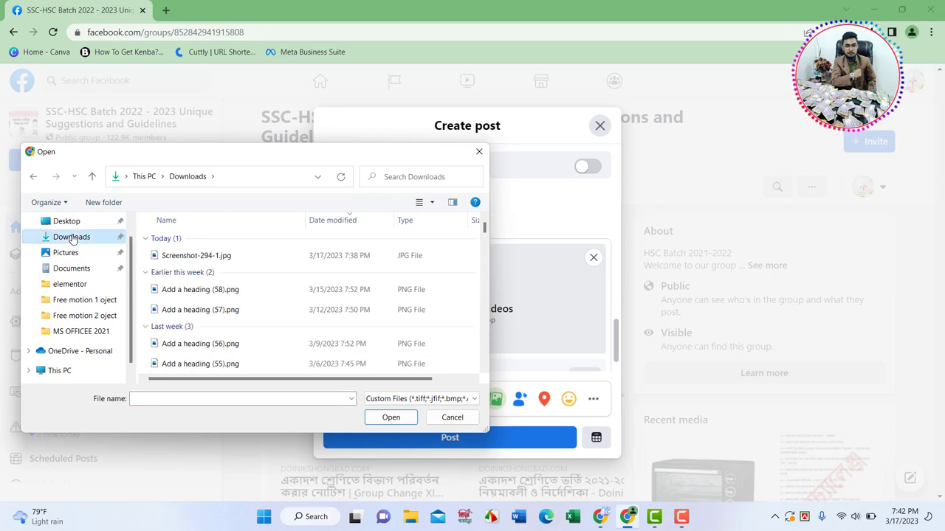
left_click(194, 257)
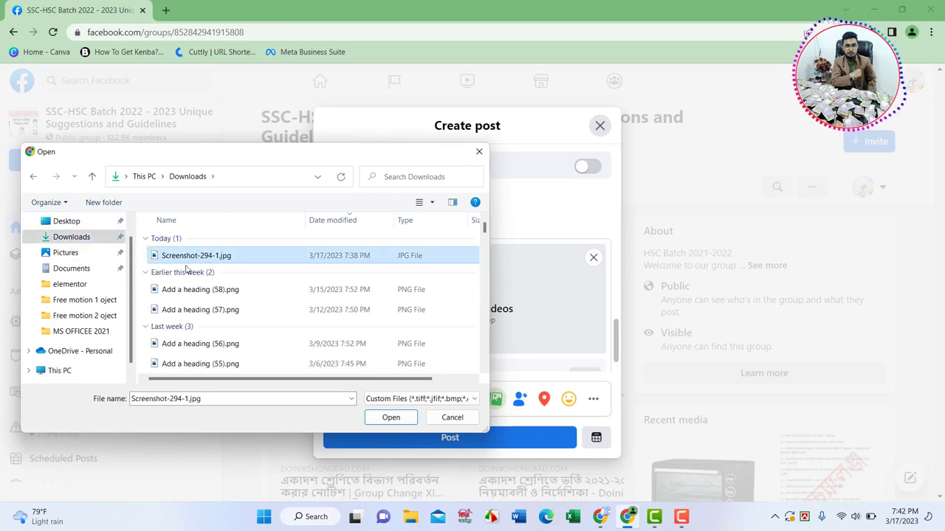
left_click(389, 418)
- Check the draft's text and photo, and publish the oven post in the group
scroll(458, 255, "down", 2)
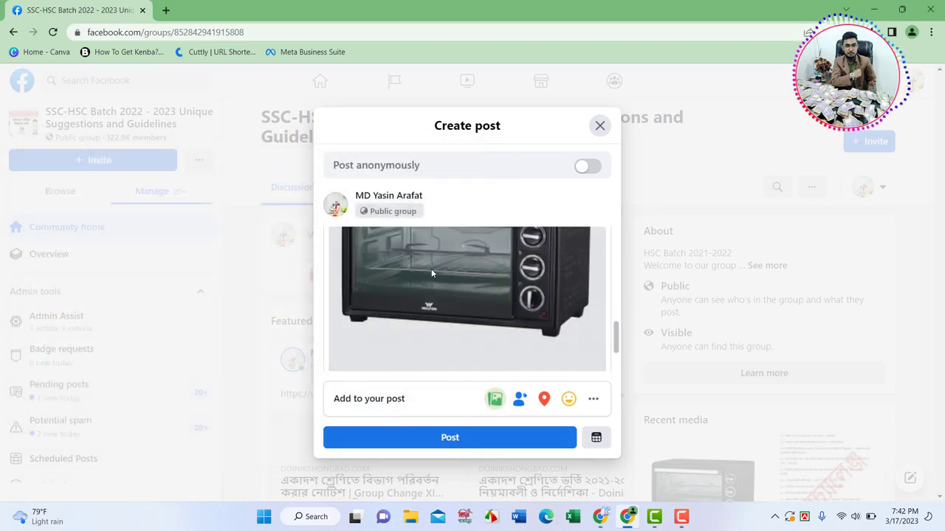
scroll(477, 284, "up", 5)
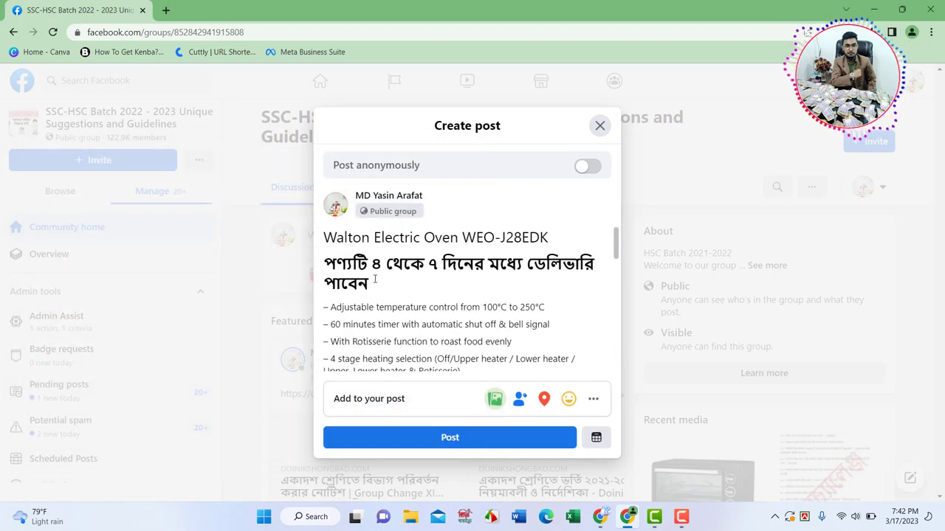
scroll(466, 369, "down", 10)
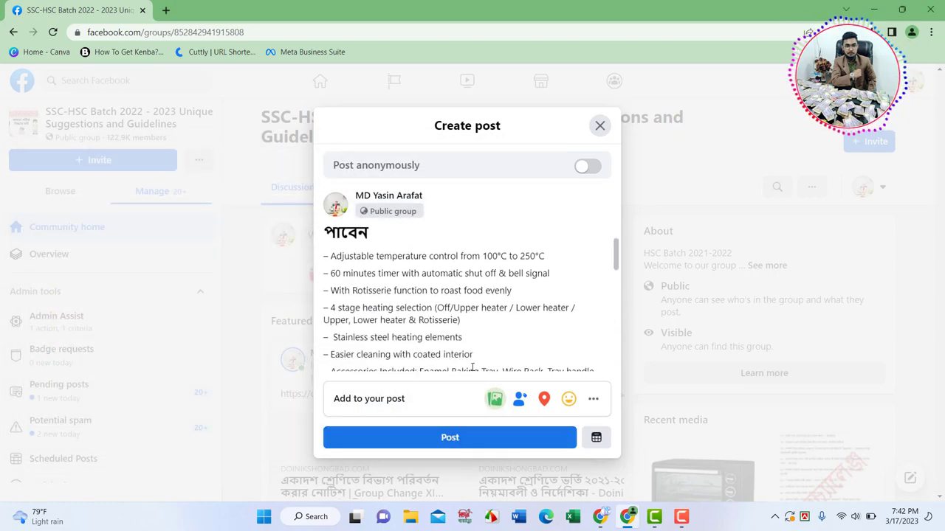
left_click(466, 438)
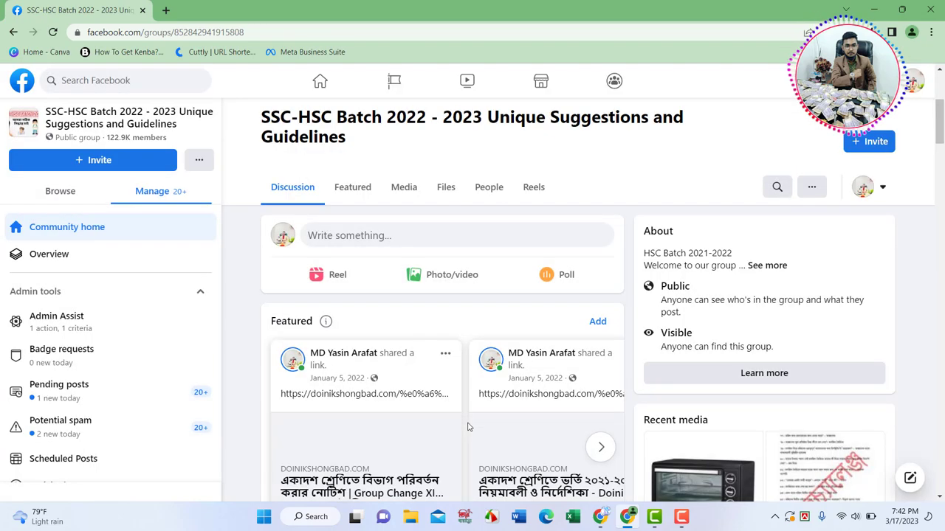
- Find the newly published oven post in the group feed and examine its title, delivery note, full description and photo
scroll(470, 251, "down", 3)
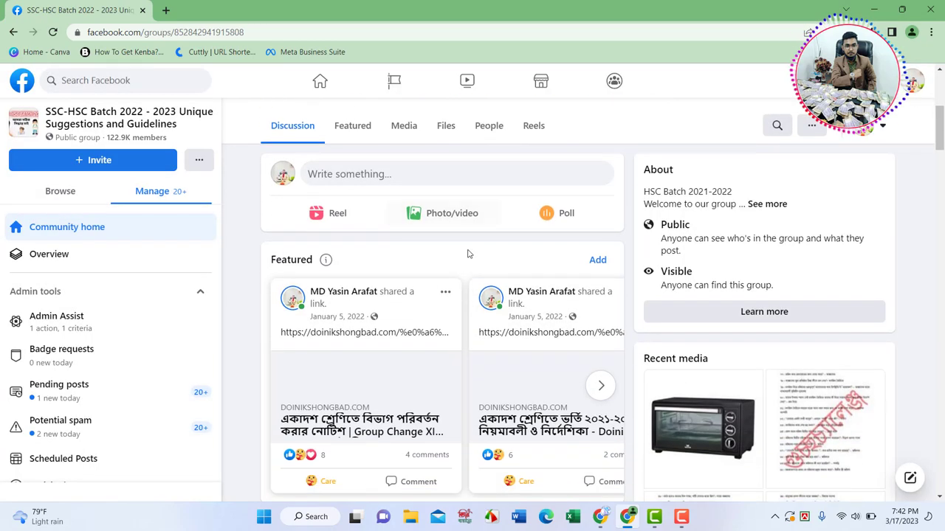
scroll(408, 259, "down", 3)
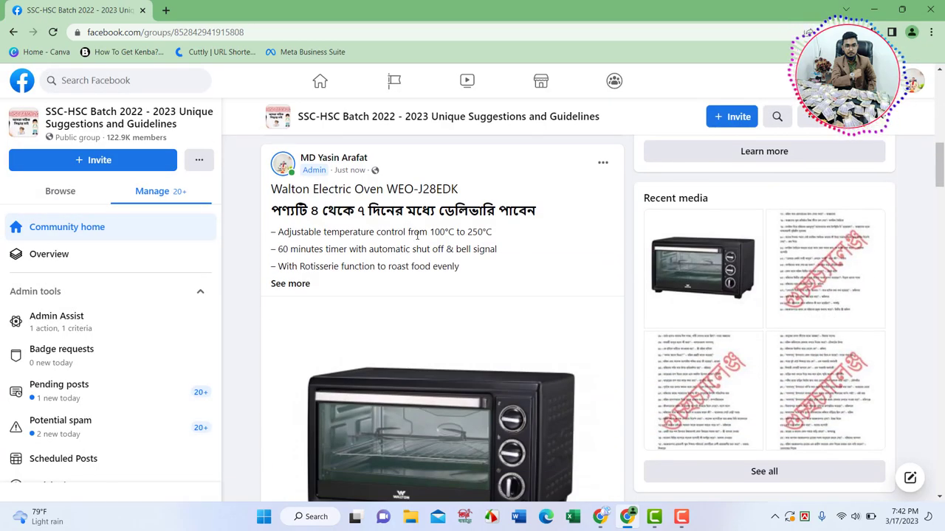
scroll(414, 235, "down", 1)
scroll(386, 192, "up", 2)
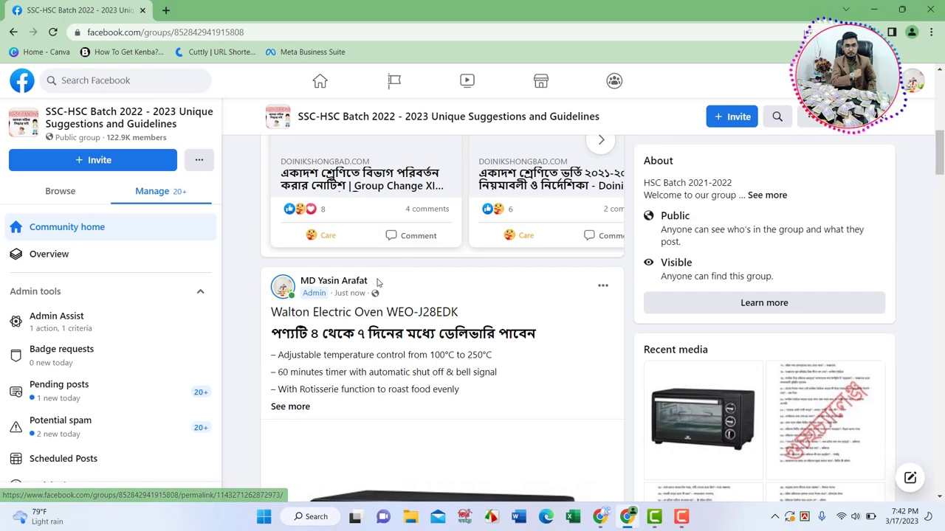
scroll(441, 300, "down", 3)
scroll(437, 304, "up", 4)
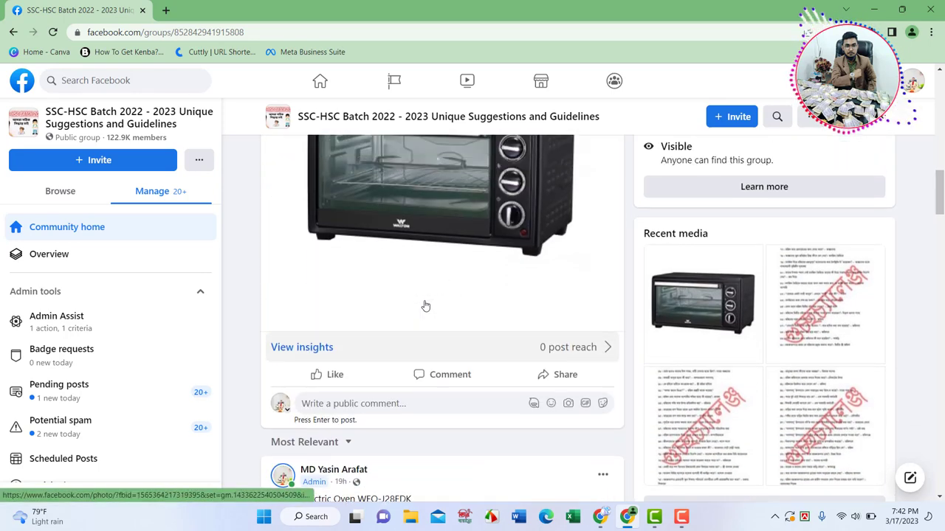
scroll(361, 305, "up", 1)
left_click_drag(270, 252, 473, 253)
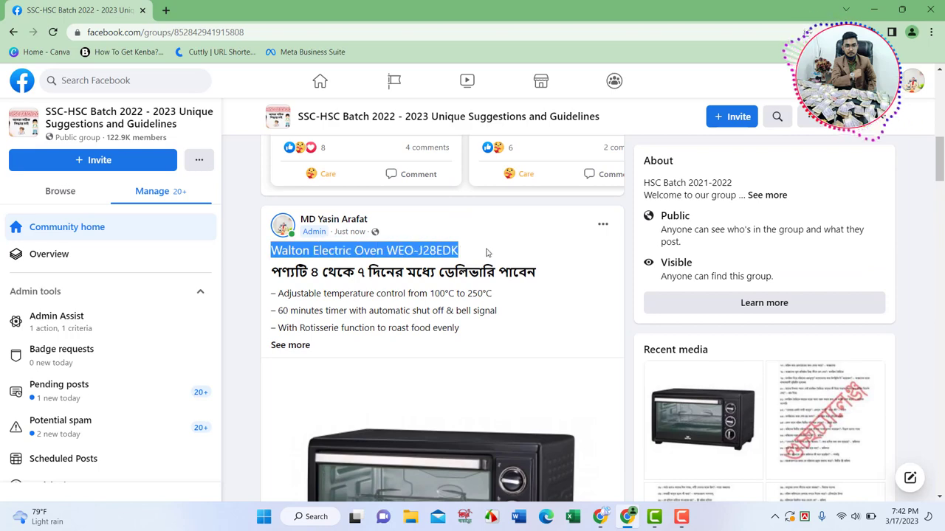
left_click_drag(271, 272, 501, 272)
left_click(290, 345)
scroll(341, 248, "down", 3)
scroll(341, 248, "down", 3)
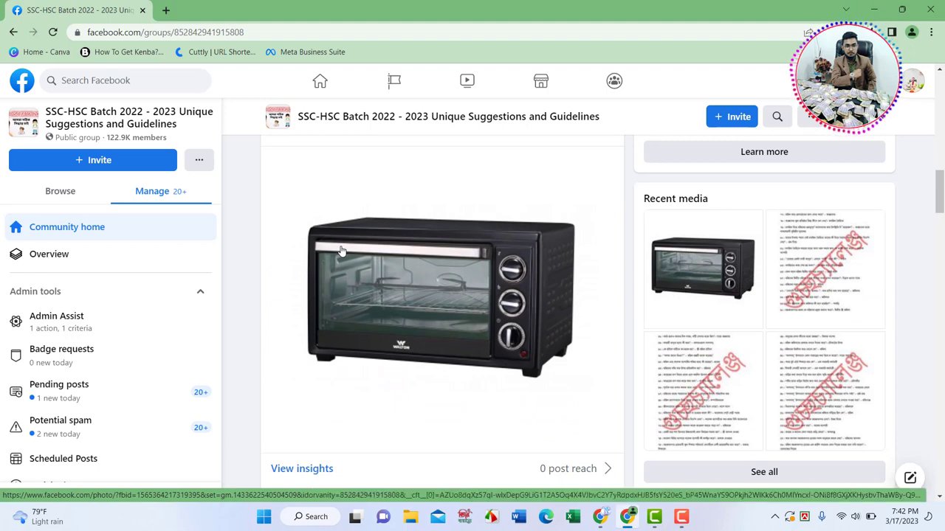
- Begin a public comment under the new oven post with the text "Buy Now :"
scroll(341, 251, "down", 2)
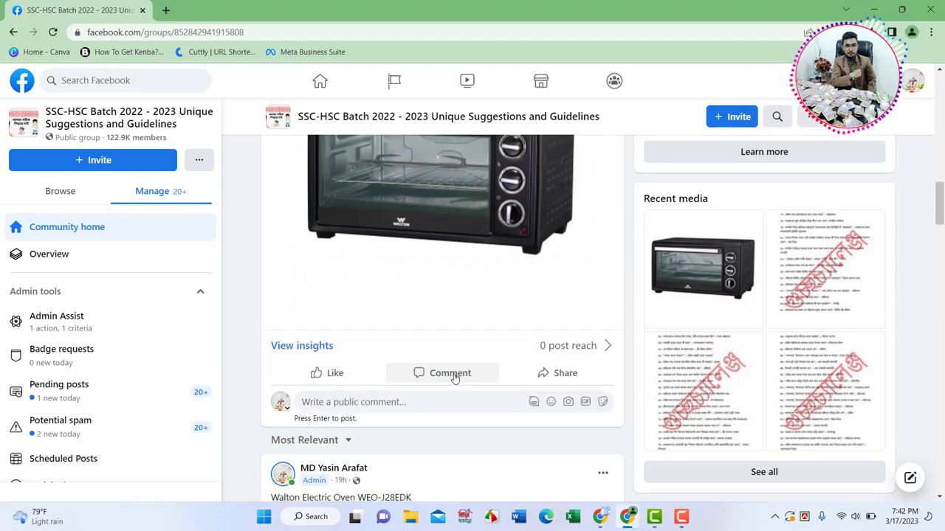
scroll(446, 369, "down", 2)
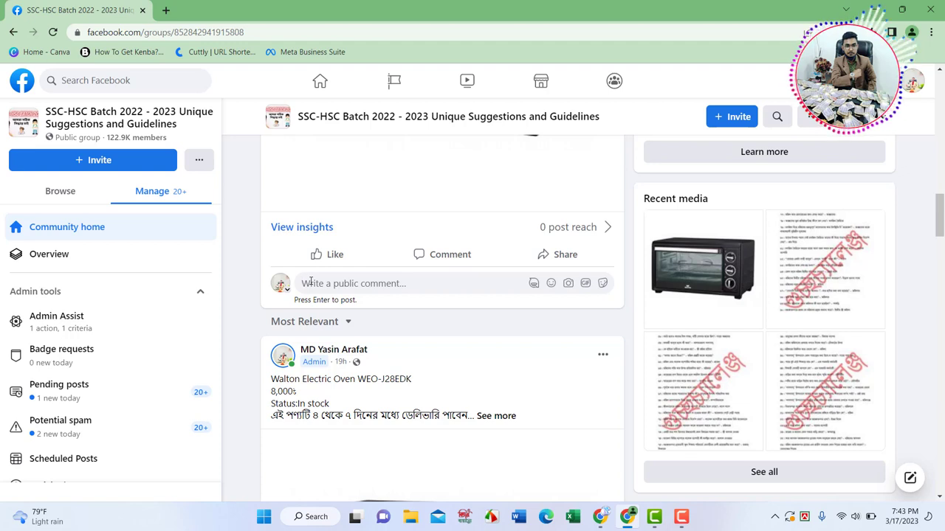
type("Buy Now :")
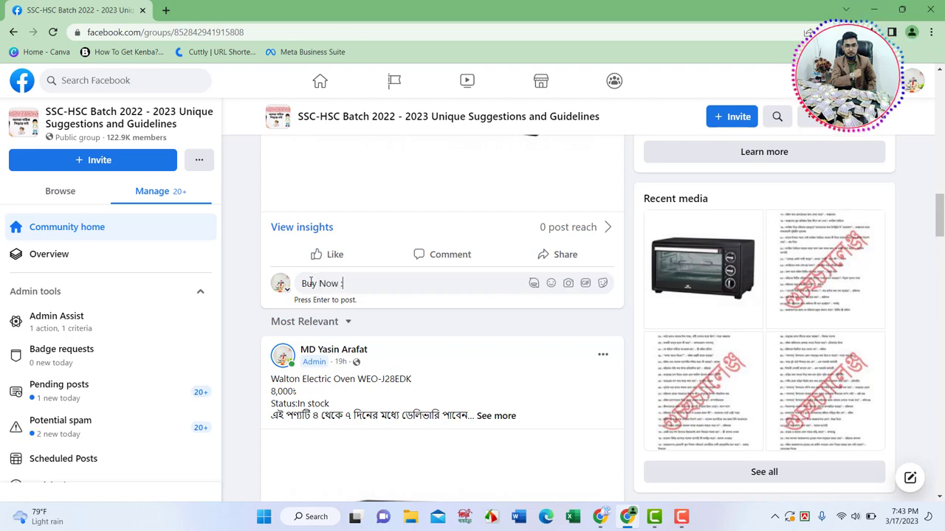
- Switch to the Affiliatecab marketplace in the other browser window and copy the affiliate link of Walton Electric Oven WEO-J28EDK
left_click(600, 516)
left_click(561, 9)
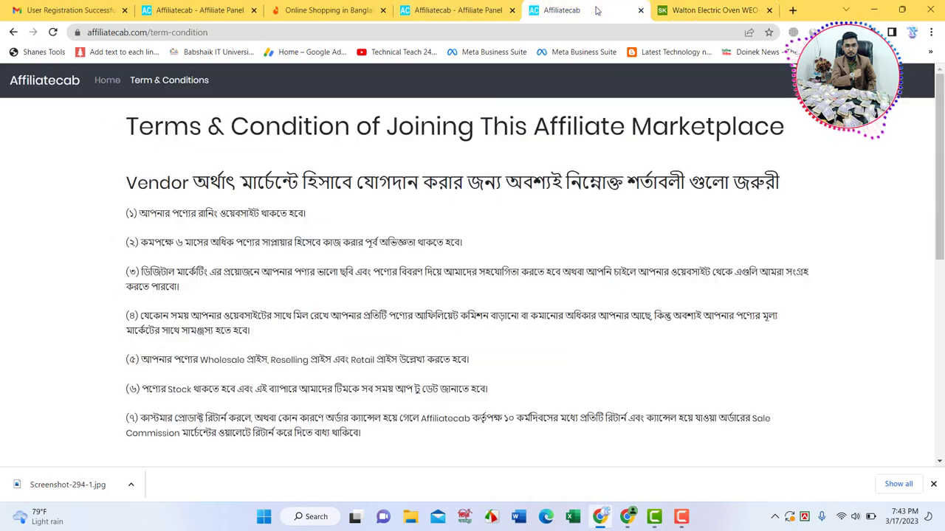
left_click(469, 4)
left_click_drag(194, 4, 544, 4)
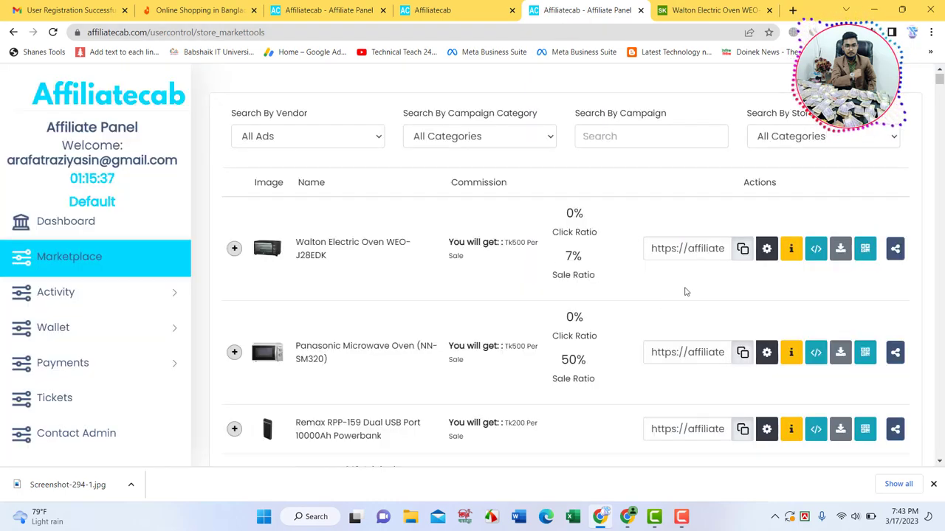
left_click(742, 249)
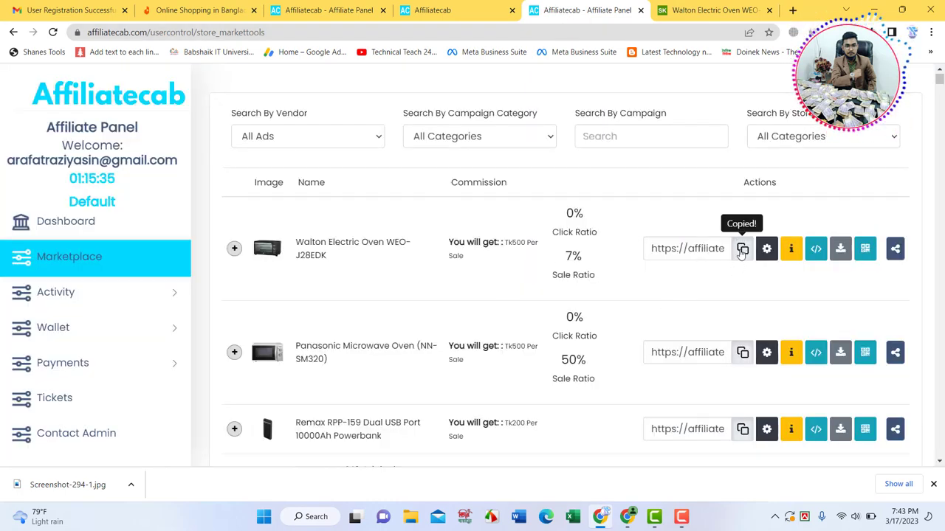
- Return to the Facebook group, paste the affiliate link after "Buy Now :" and publish the comment
left_click(626, 517)
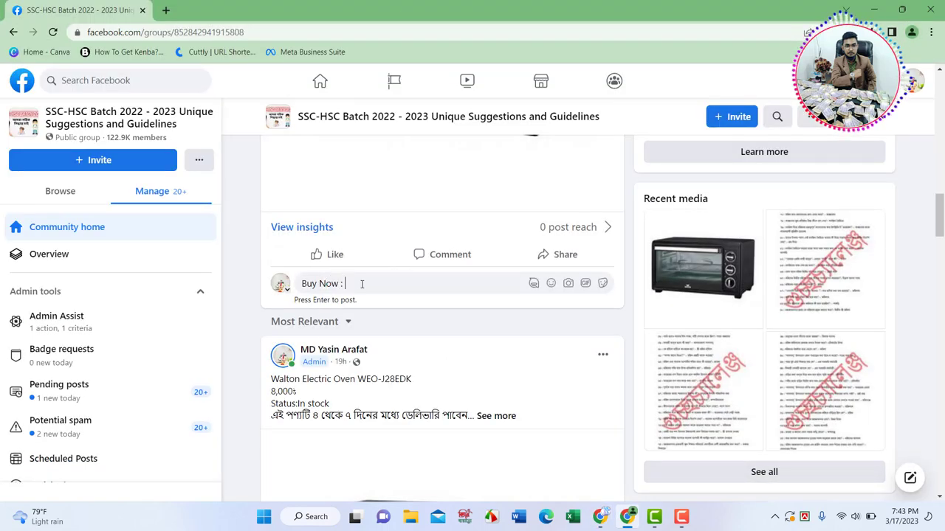
key("ctrl+v")
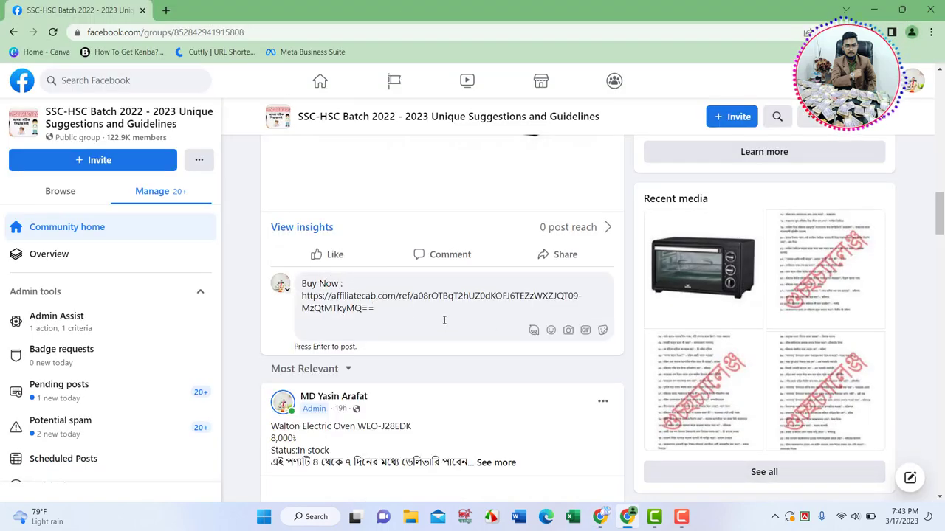
key("Return")
- Review the published oven post with its description, photo and affiliate link comment, and check the group's member count
scroll(381, 350, "up", 2)
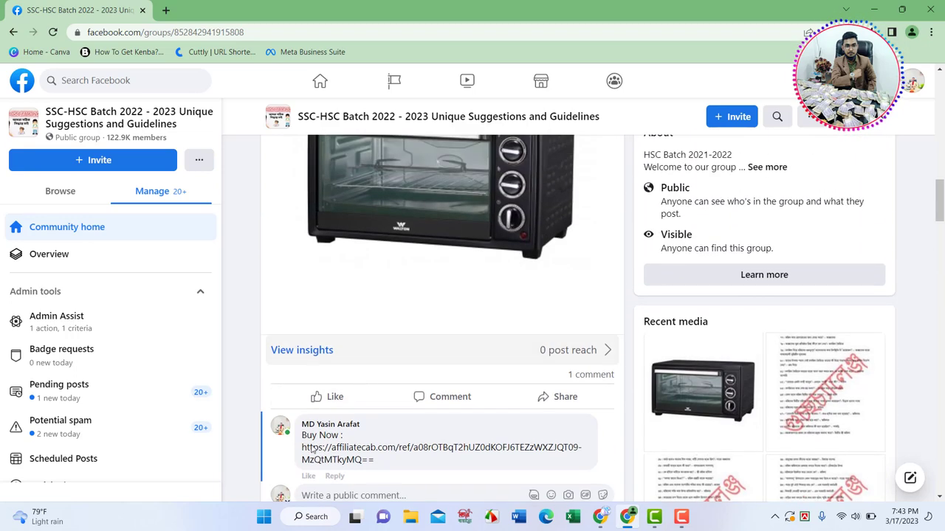
scroll(340, 447, "down", 1)
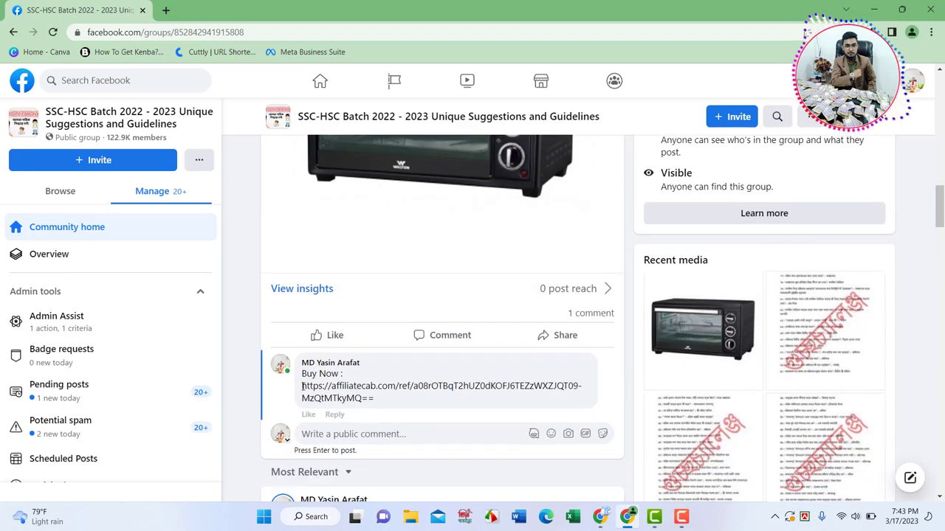
scroll(450, 239, "up", 7)
scroll(450, 239, "down", 4)
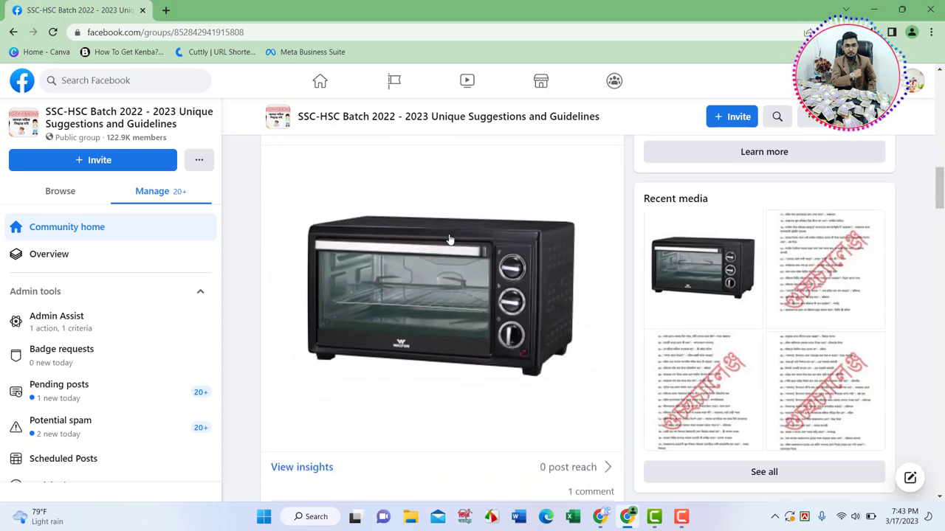
scroll(451, 240, "down", 3)
scroll(308, 382, "up", 4)
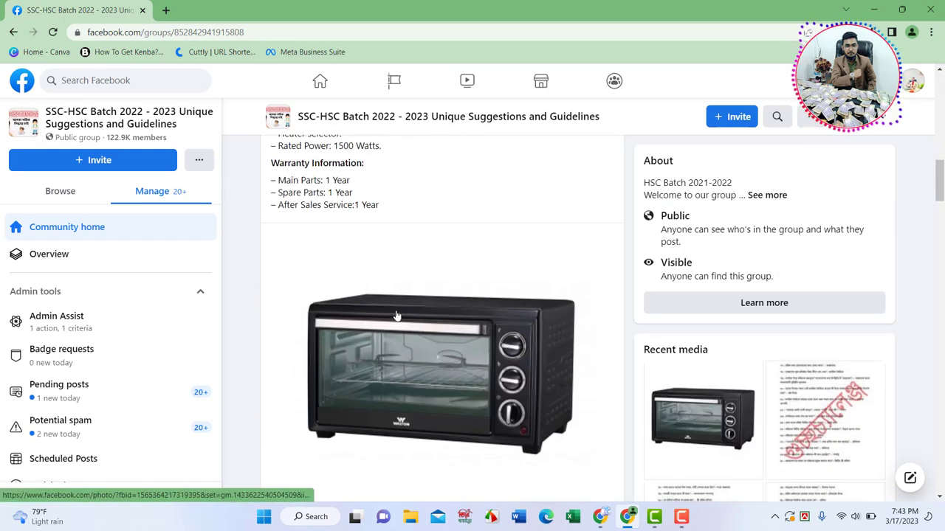
scroll(397, 316, "up", 5)
left_click_drag(272, 282, 354, 341)
scroll(464, 316, "down", 4)
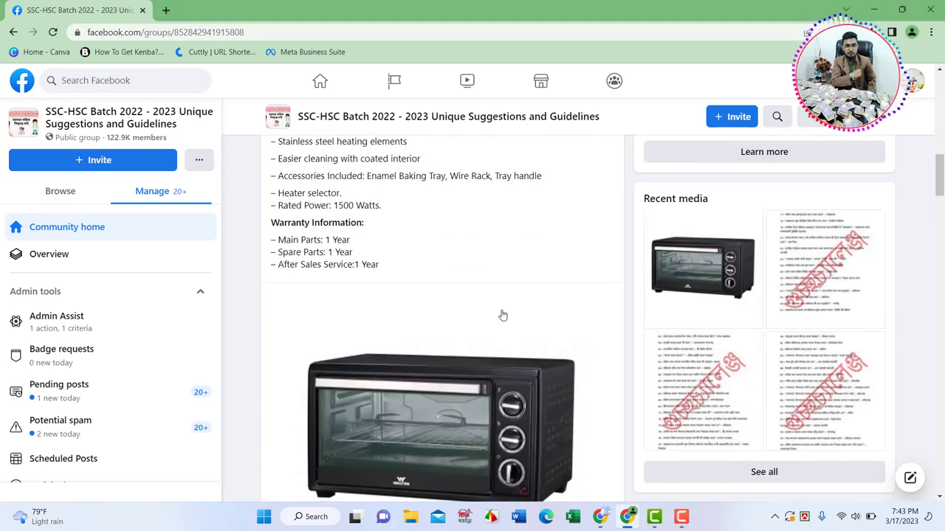
scroll(502, 316, "down", 5)
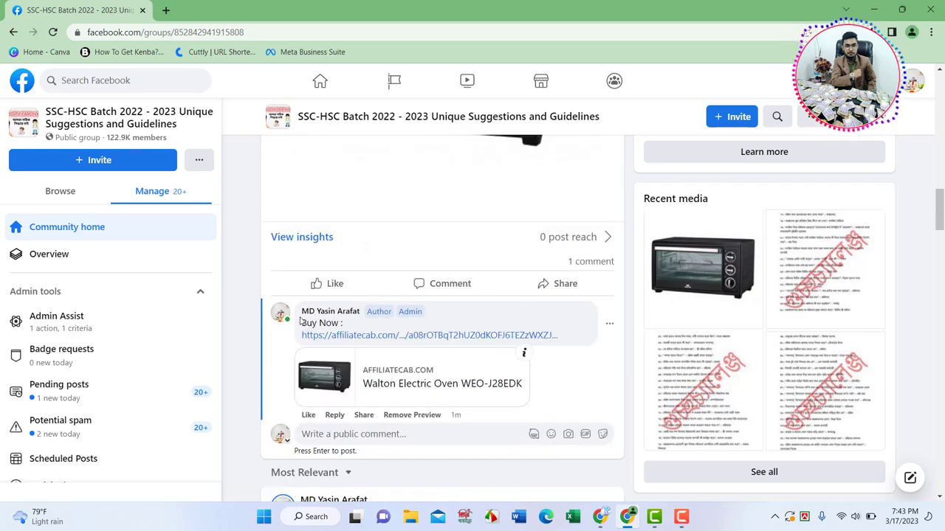
scroll(399, 287, "up", 8)
scroll(383, 282, "down", 1)
scroll(384, 282, "down", 5)
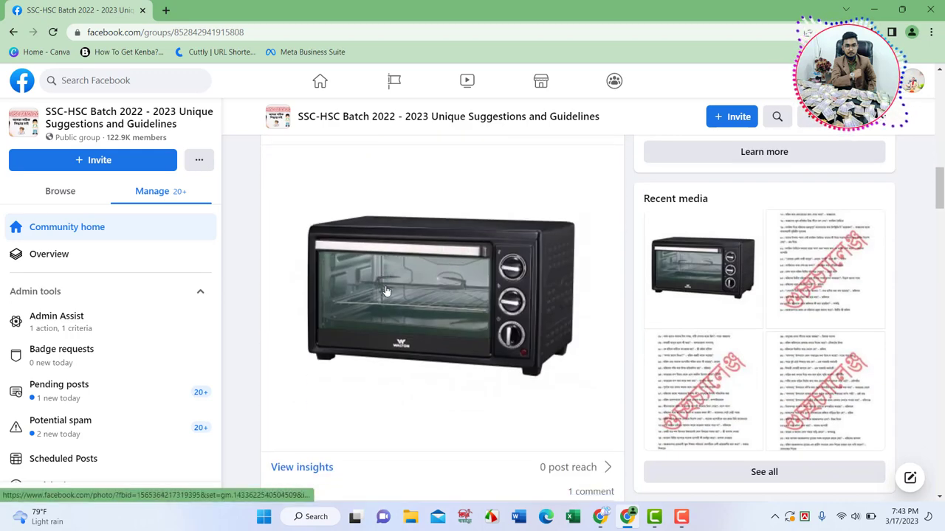
scroll(301, 389, "down", 1)
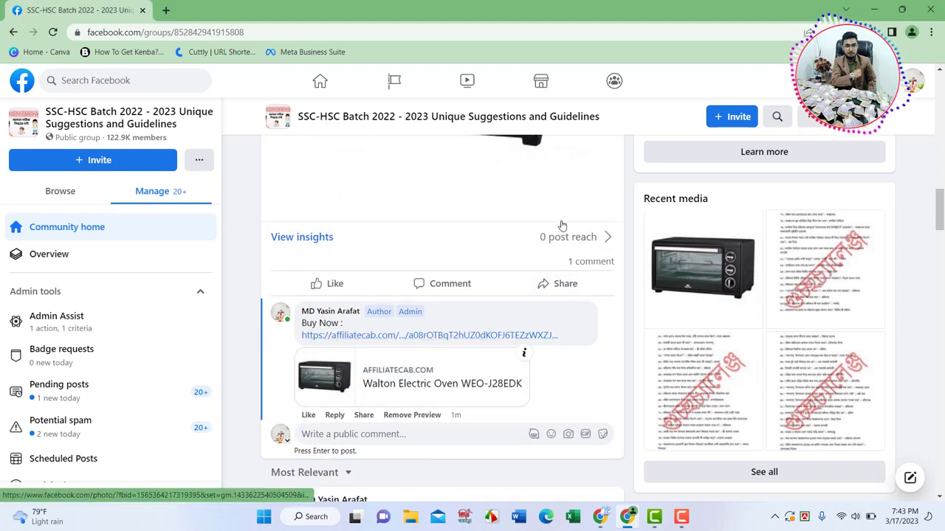
left_click_drag(166, 139, 88, 138)
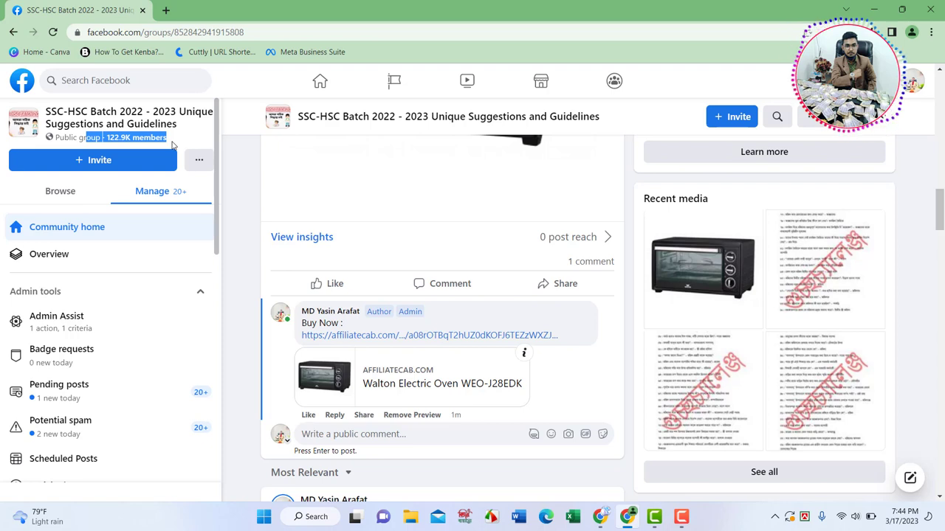
- Open the comment's affiliate link in a new tab, examine the oven's shop page, and return to the Facebook group
right_click(410, 341)
left_click(443, 350)
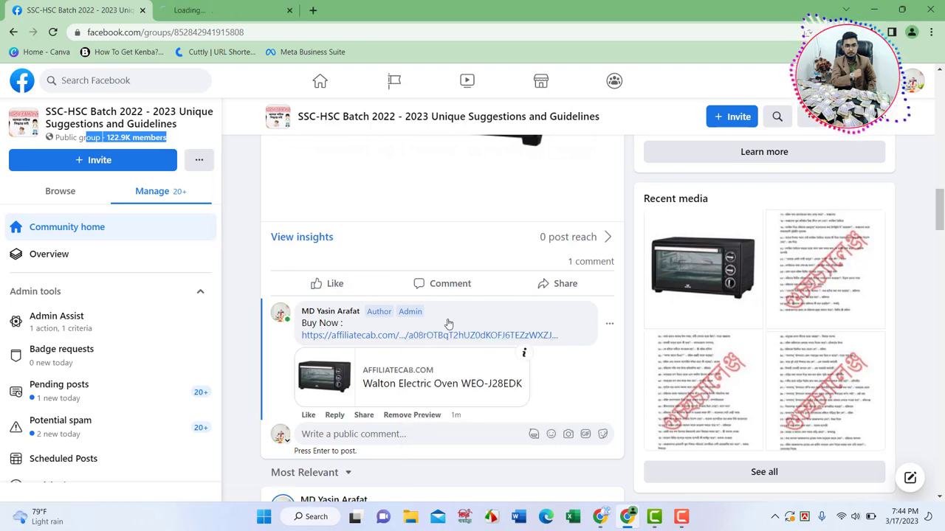
left_click(227, 5)
scroll(337, 246, "down", 2)
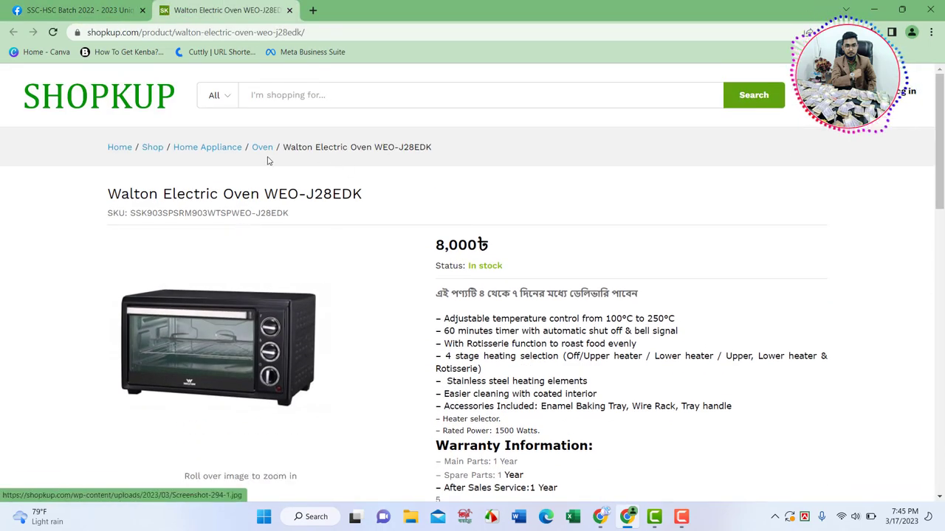
scroll(276, 217, "down", 1)
scroll(335, 262, "down", 3)
scroll(335, 276, "up", 3)
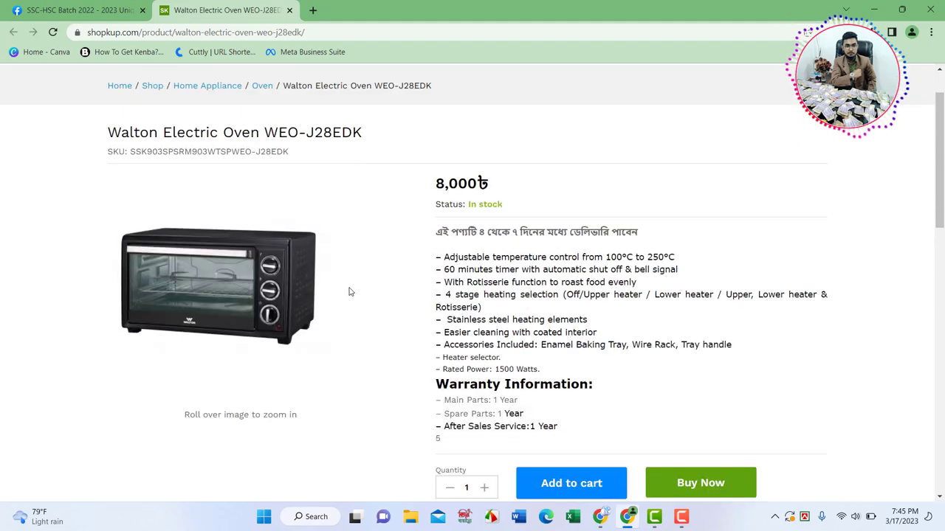
left_click(53, 7)
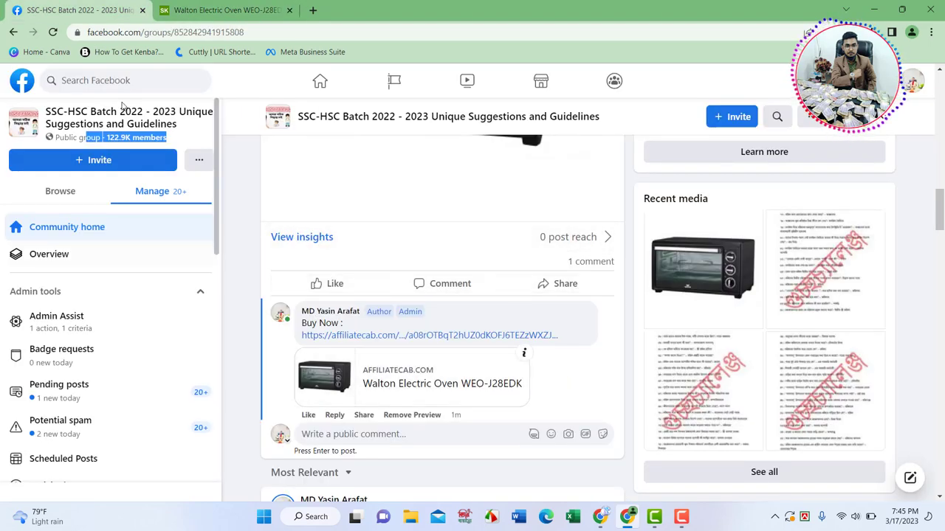
- Examine the oven's shop page, including its specifications, related products and purchase options, and return to the Facebook group
left_click(218, 7)
scroll(264, 219, "down", 4)
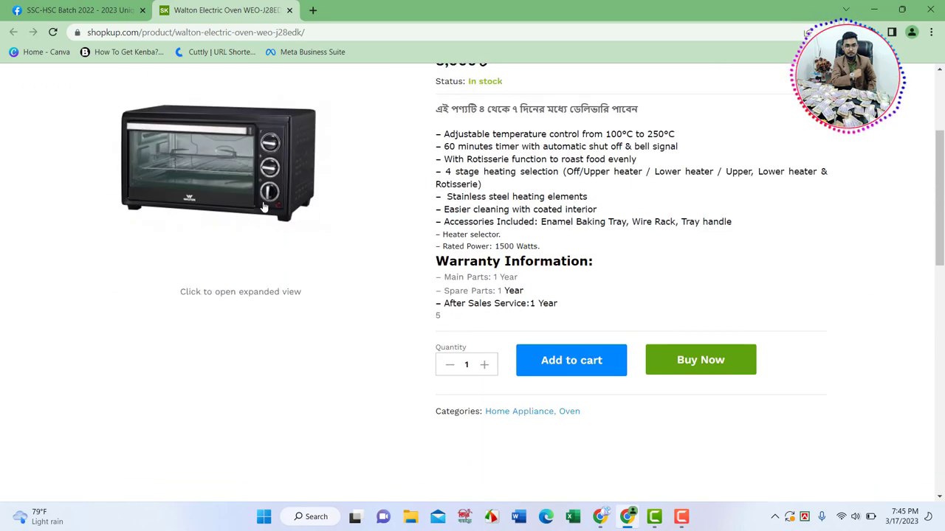
scroll(264, 219, "down", 3)
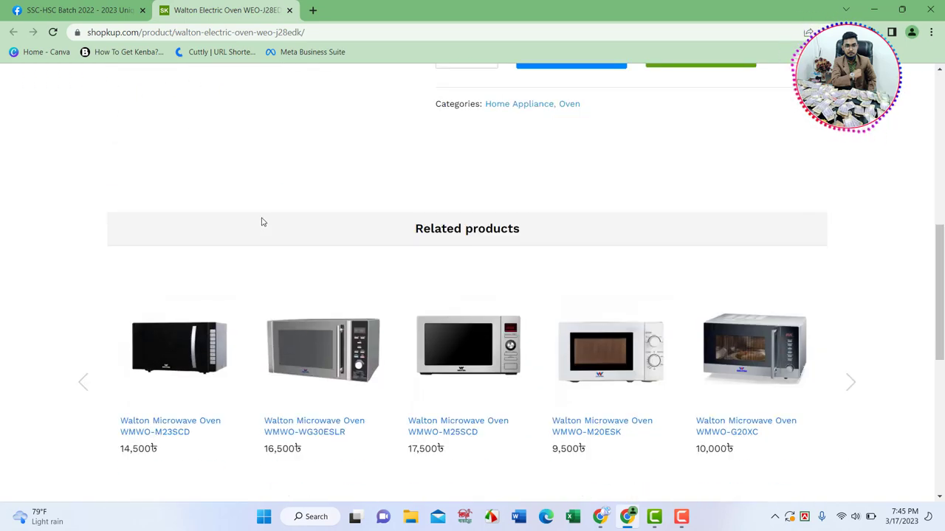
scroll(262, 221, "up", 7)
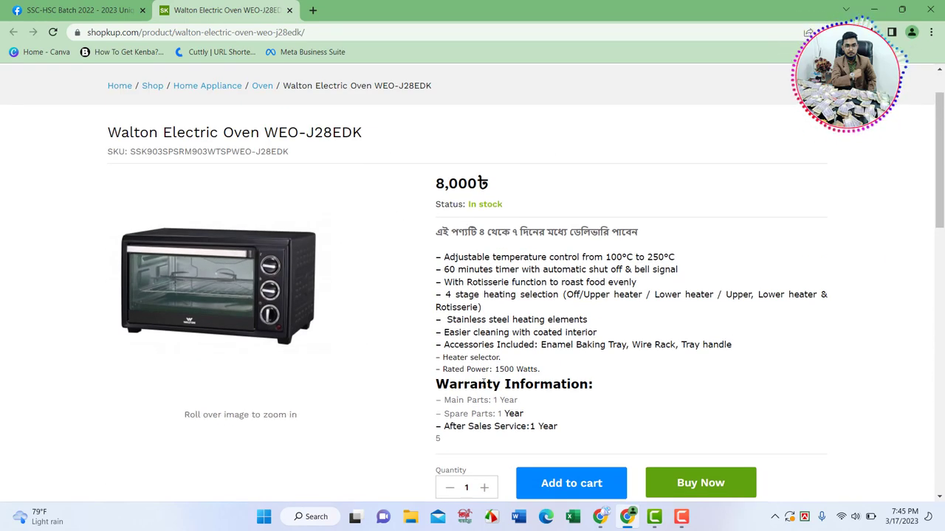
scroll(506, 209, "down", 2)
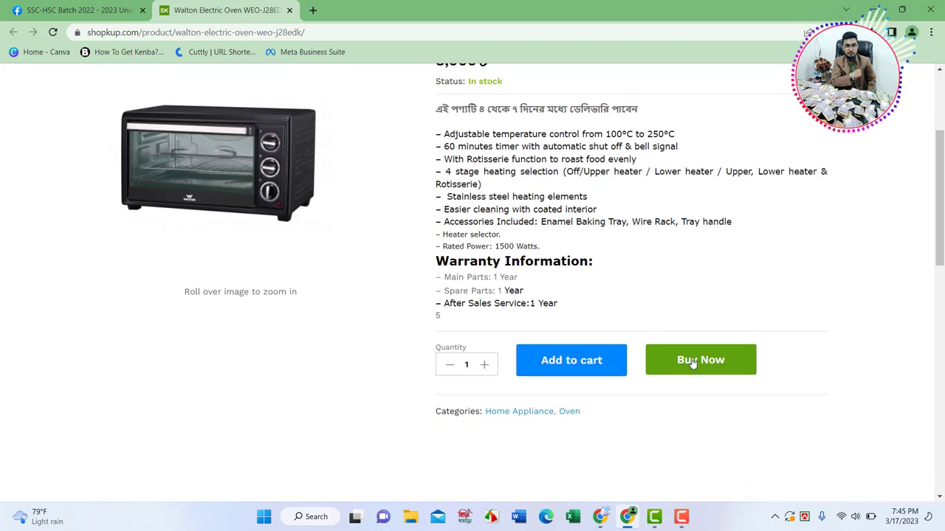
scroll(639, 353, "up", 2)
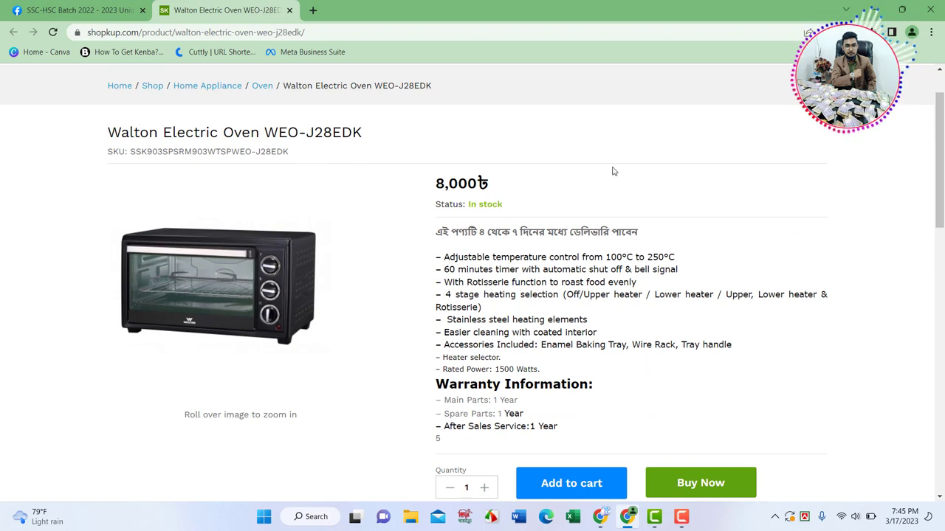
left_click(89, 11)
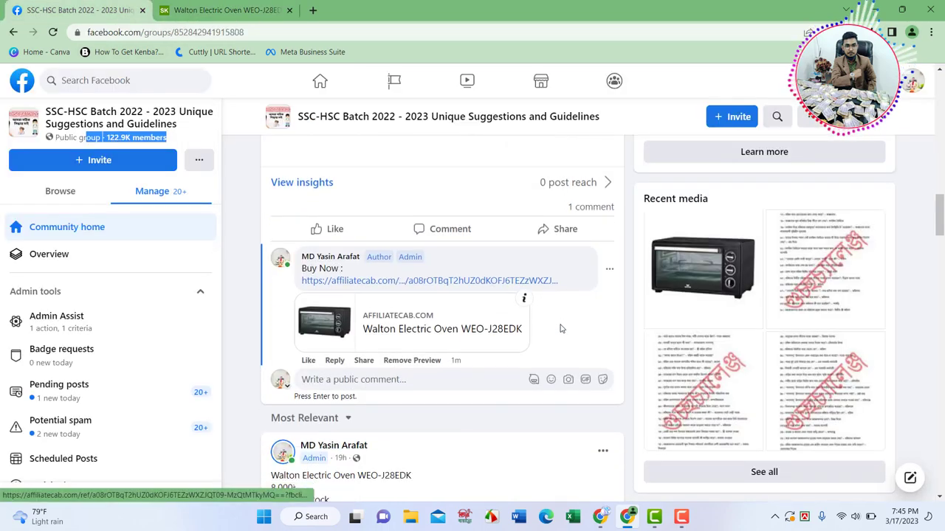
- Go back and forth between the link comment in the Facebook post and the oven's shop page to compare them
left_click(377, 336)
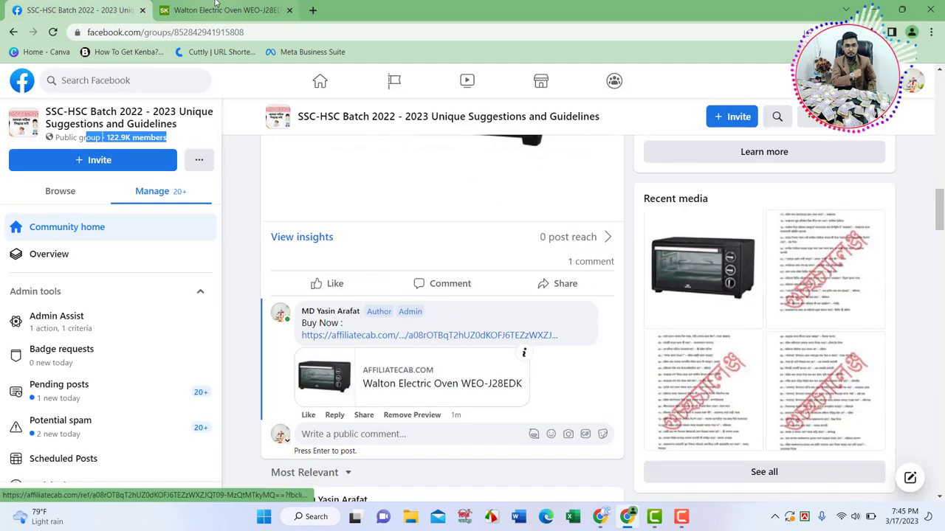
scroll(375, 211, "down", 2)
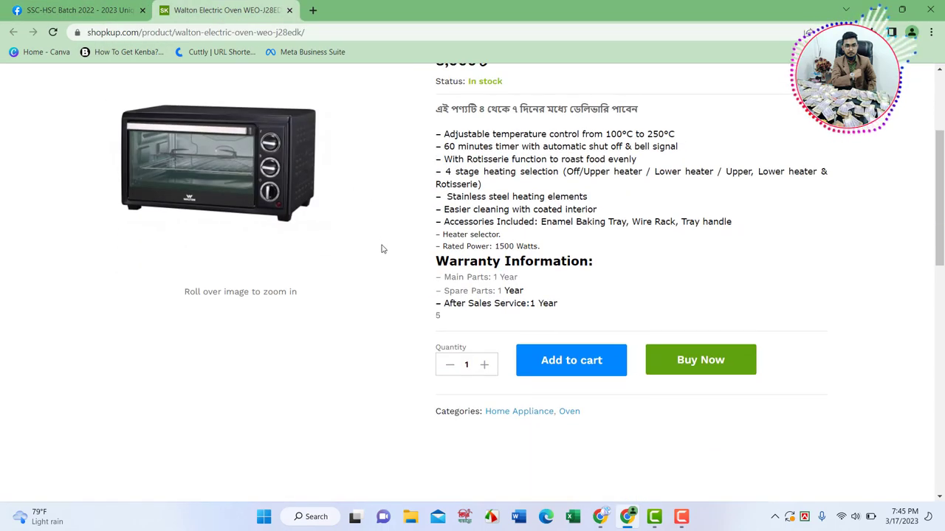
scroll(465, 255, "up", 2)
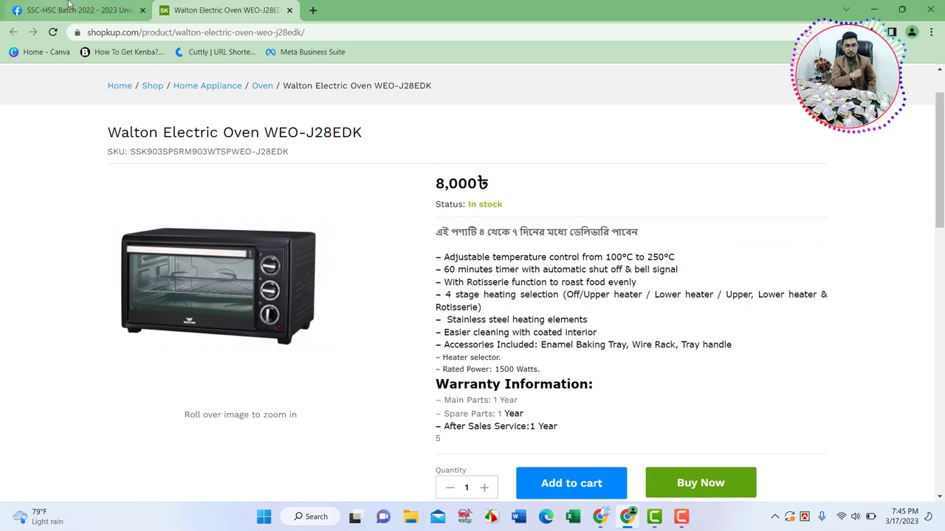
left_click(78, 9)
scroll(380, 248, "up", 3)
scroll(355, 230, "down", 1)
left_click(225, 9)
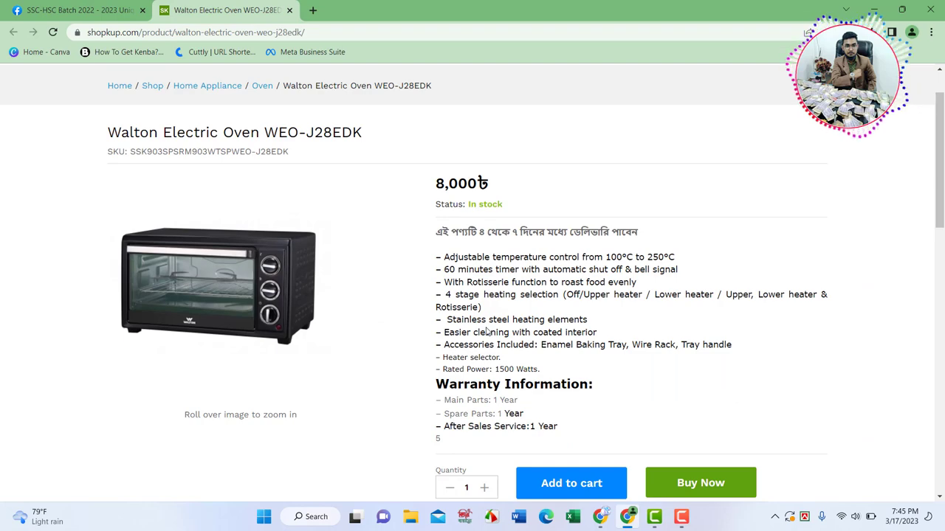
- Switch to the Affiliatecab marketplace in the other browser window and check the commission per sale for the Walton oven and other products
left_click(599, 517)
left_click(525, 8)
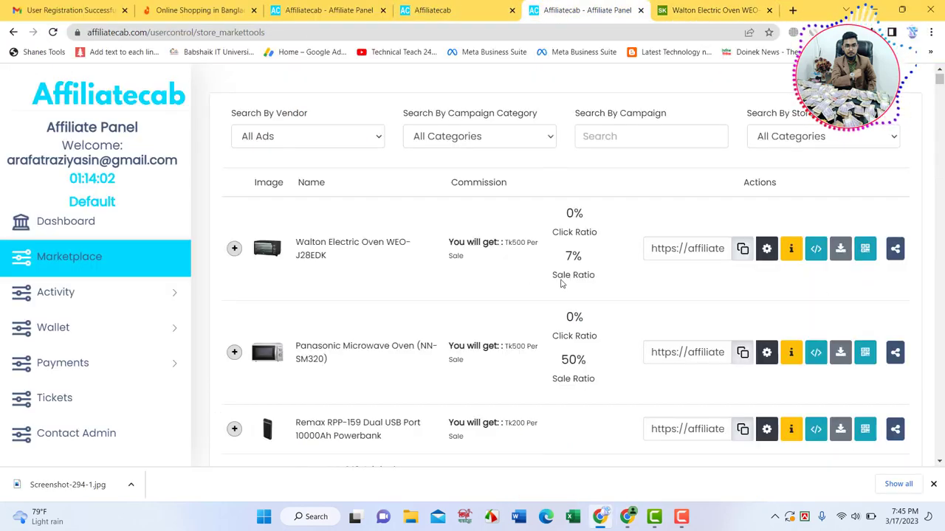
left_click_drag(507, 244, 534, 239)
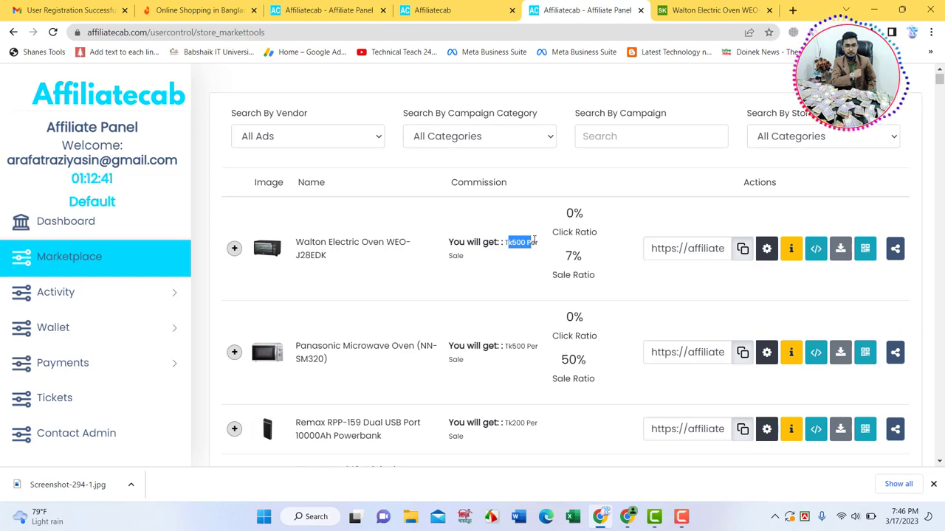
scroll(494, 254, "down", 10)
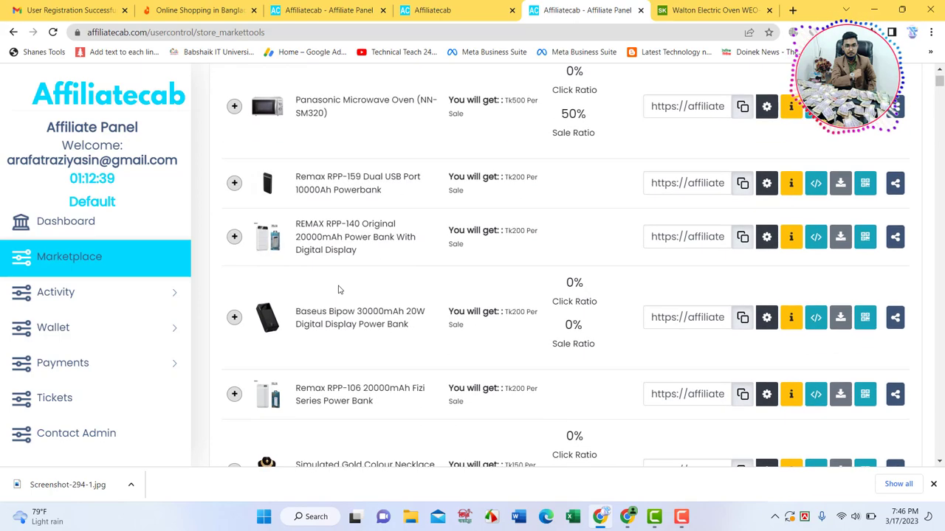
scroll(334, 311, "down", 8)
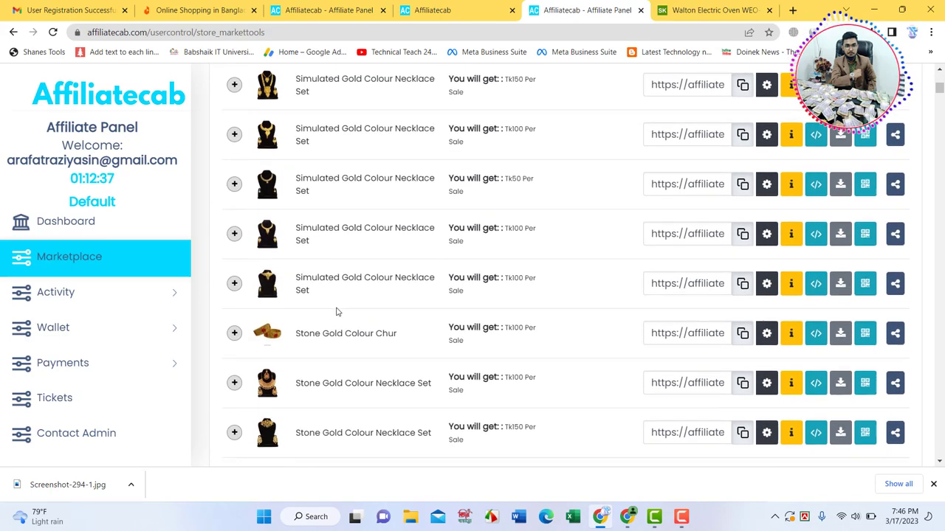
scroll(401, 330, "up", 10)
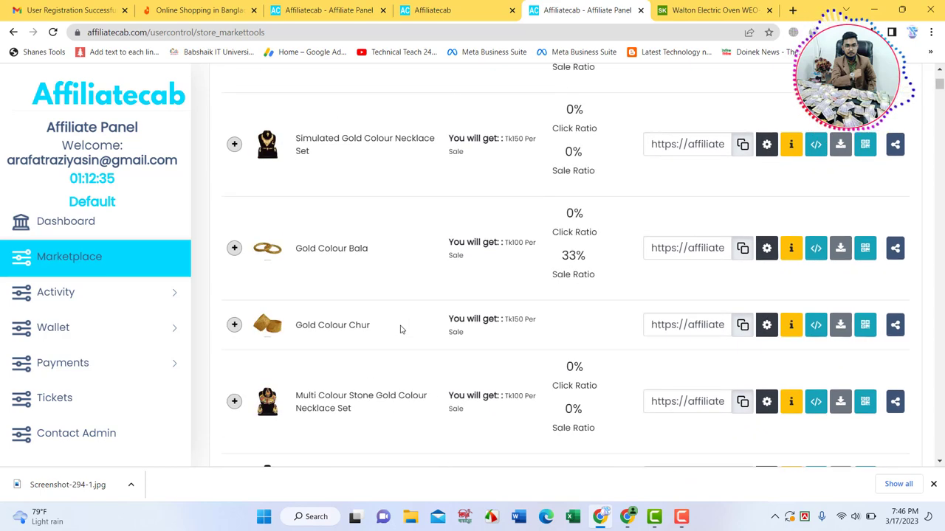
scroll(401, 329, "up", 10)
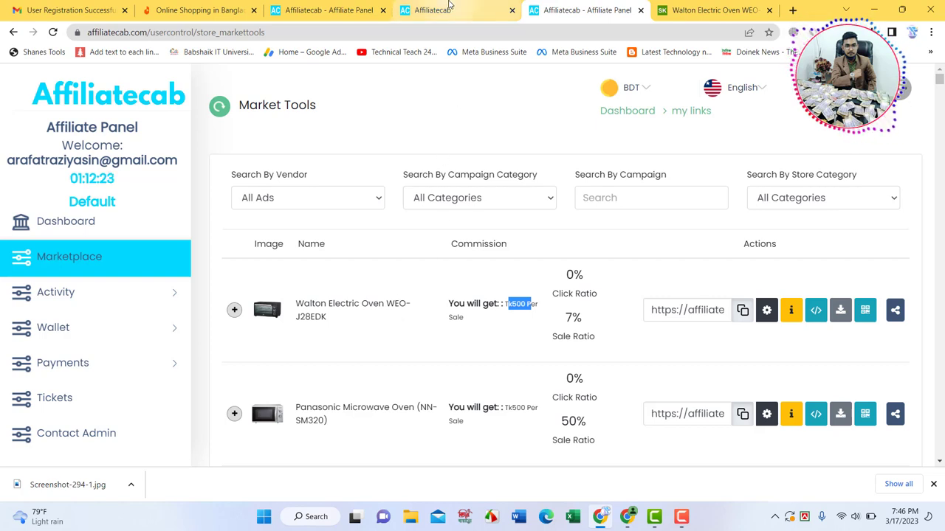
mouse_move(454, 9)
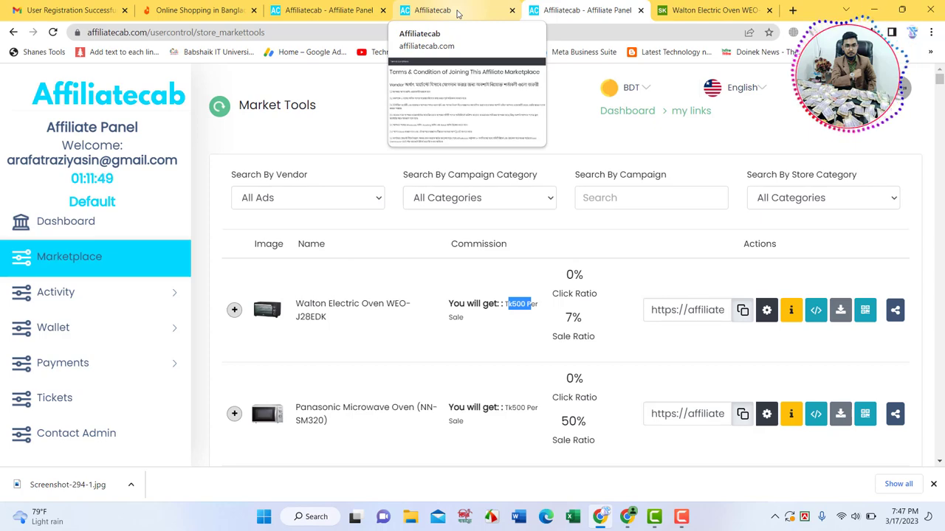
scroll(456, 279, "down", 1)
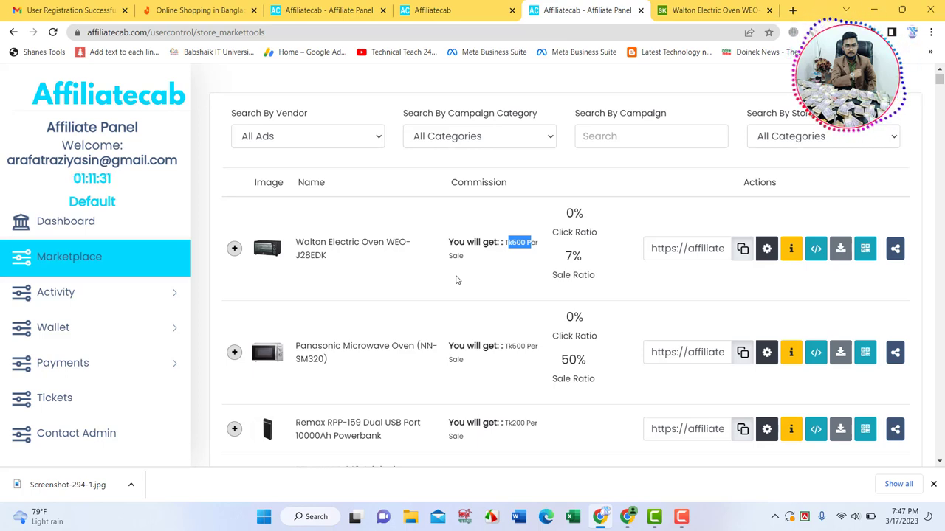
scroll(455, 279, "up", 1)
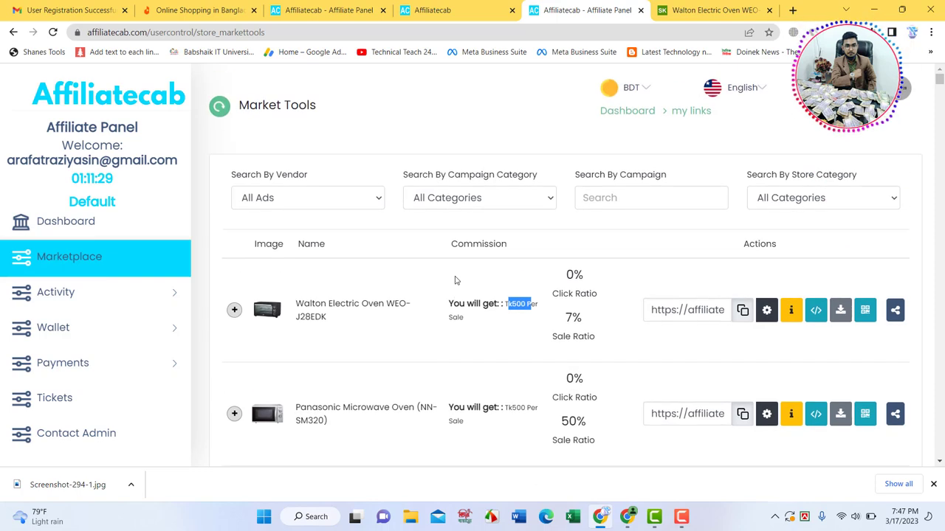
scroll(561, 255, "down", 2)
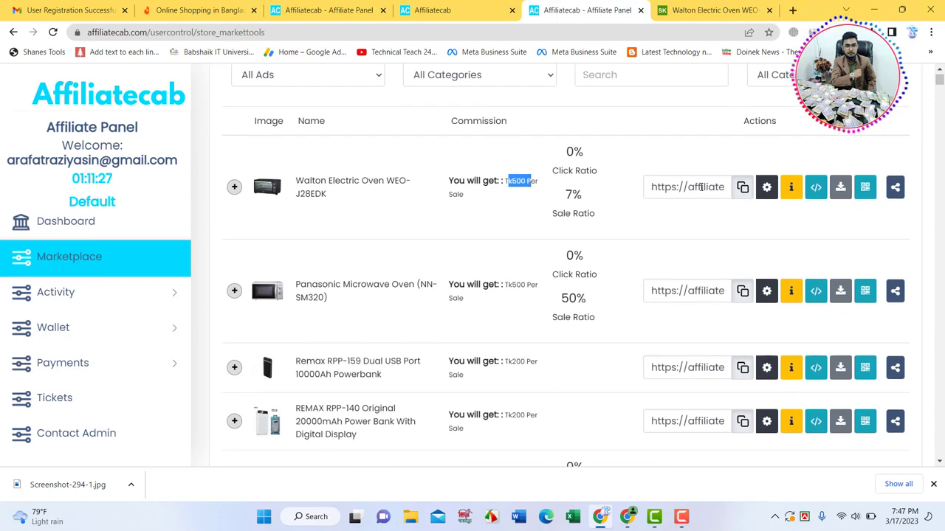
scroll(505, 240, "up", 1)
scroll(504, 240, "up", 1)
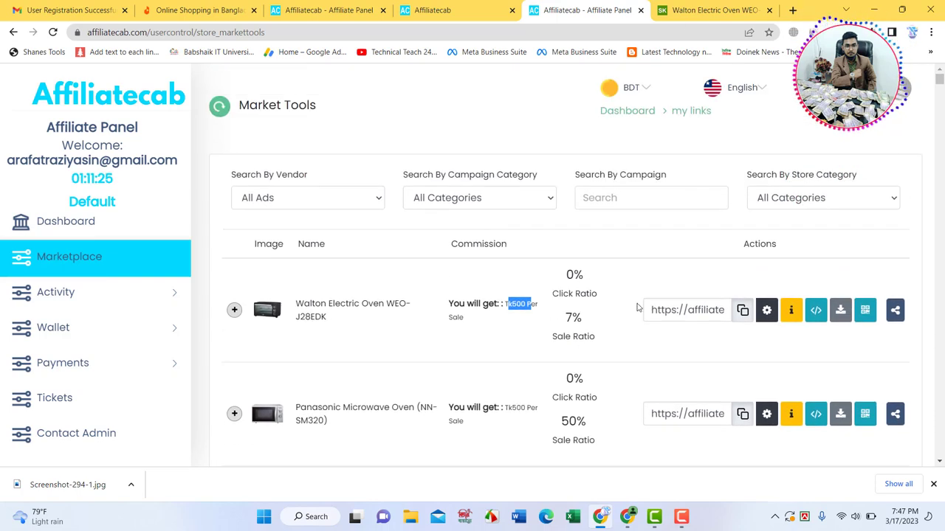
- Copy the Walton oven's affiliate link, view its social network sharing options and close them
left_click(744, 311)
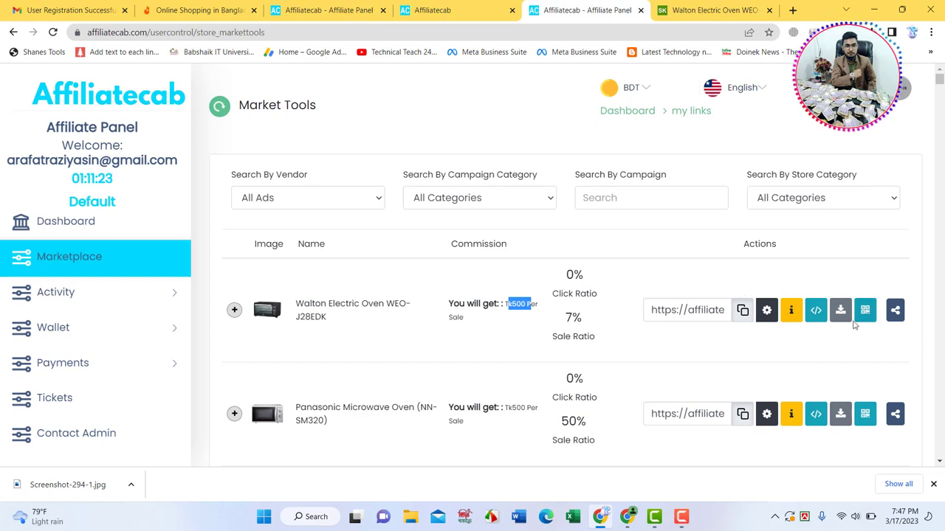
left_click(896, 311)
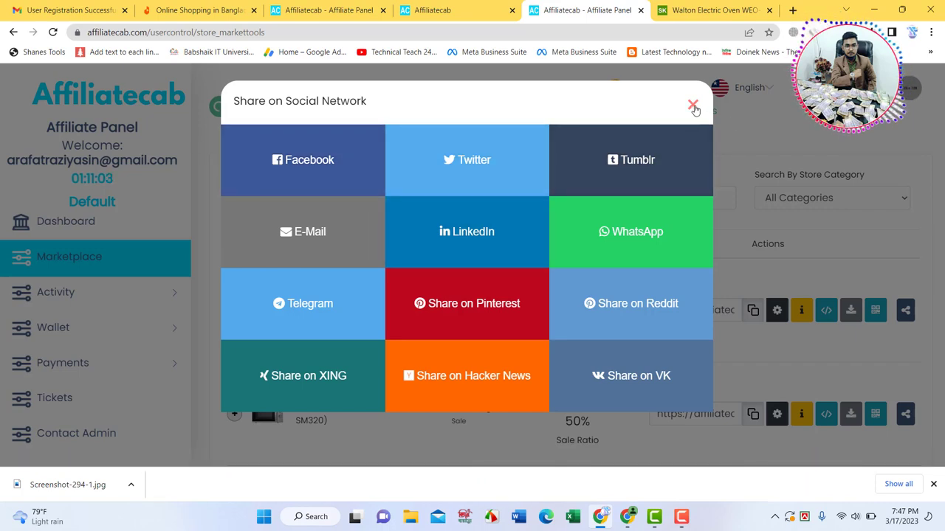
left_click(738, 185)
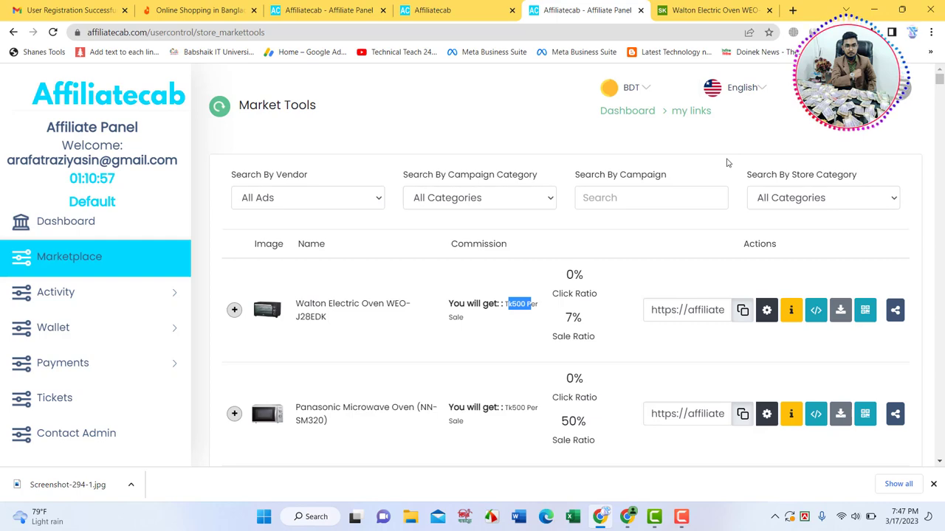
- Open the affiliate dashboard, reload it and go to the My Wallet page
left_click(134, 108)
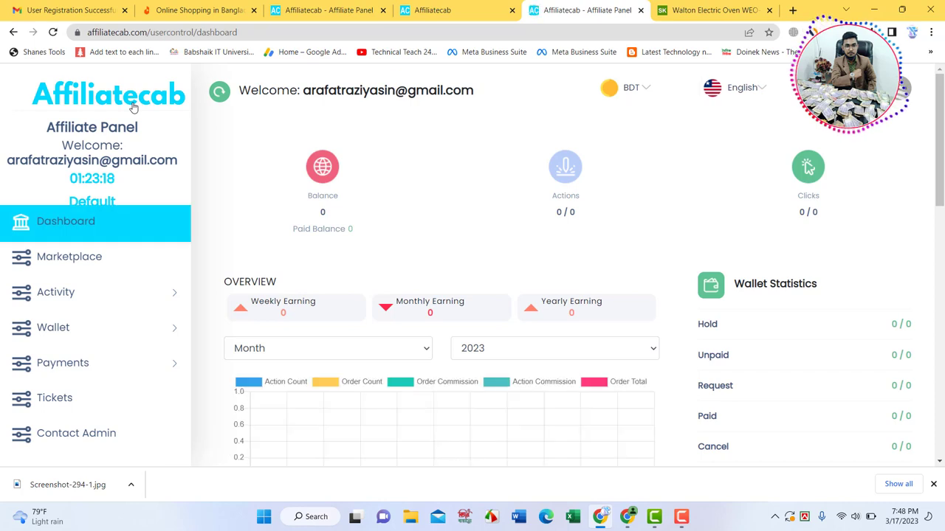
left_click(54, 33)
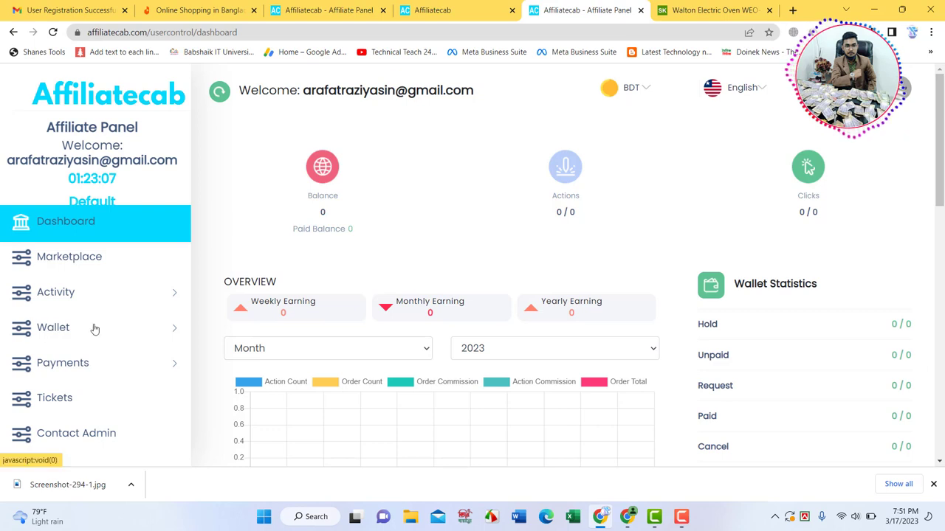
left_click(166, 334)
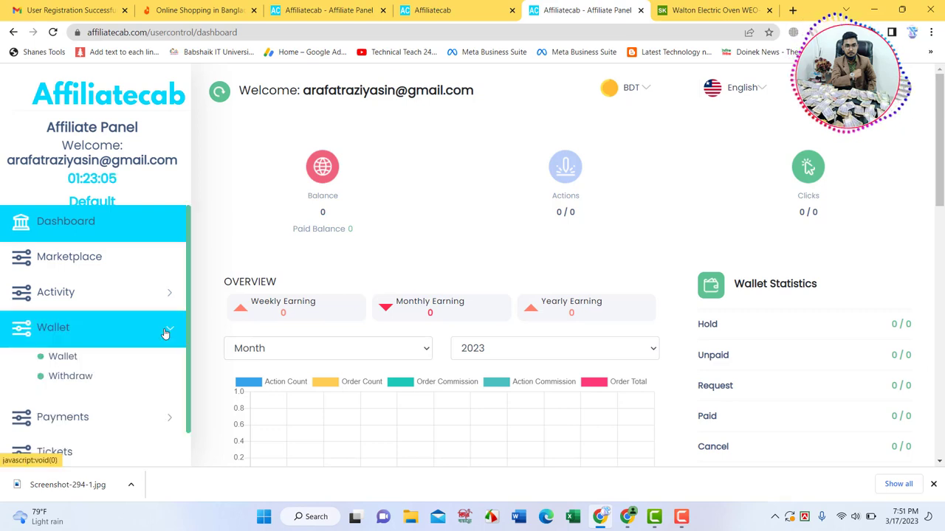
left_click(63, 358)
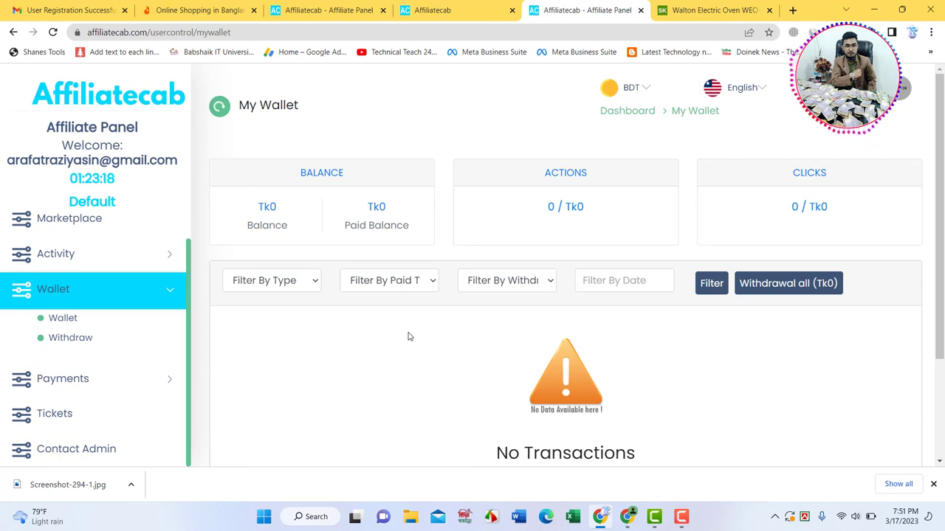
- Check the balance and paid balance in My Wallet and try the Withdrawal all option
left_click_drag(253, 210, 300, 212)
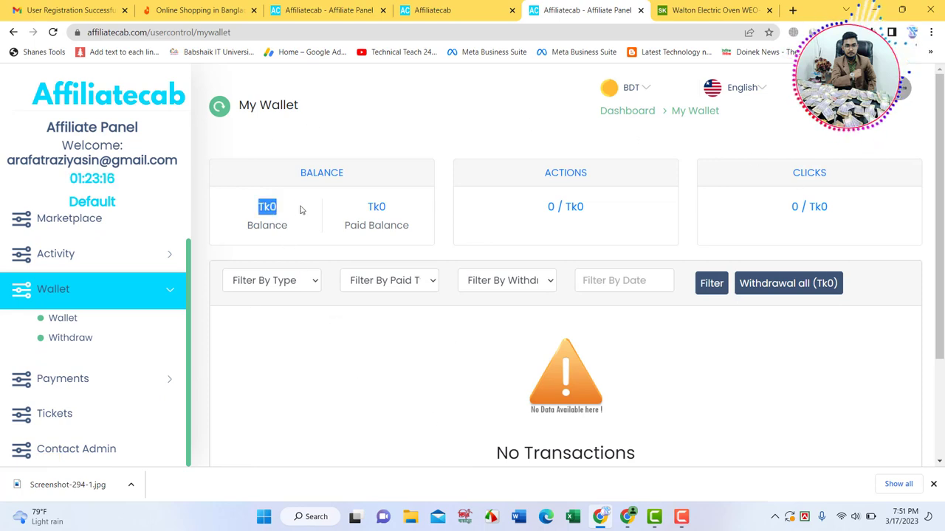
left_click_drag(361, 213, 397, 214)
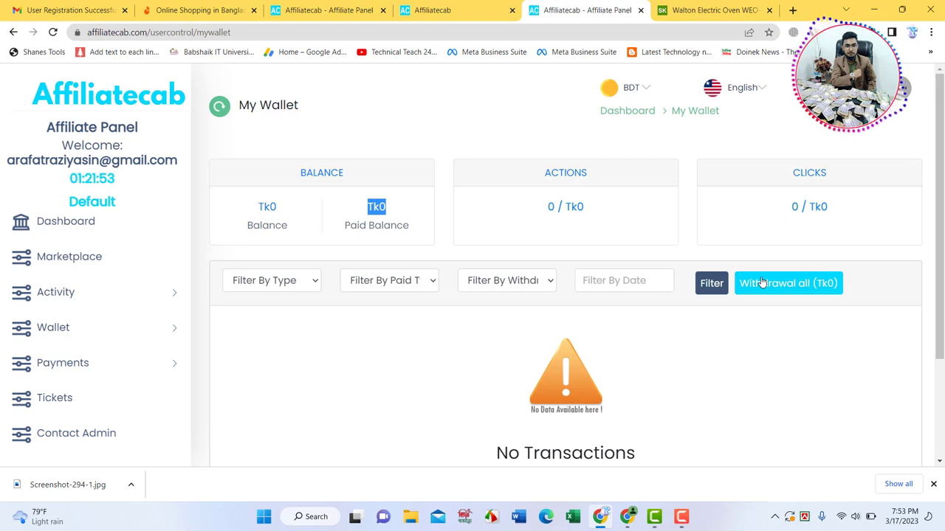
left_click(771, 286)
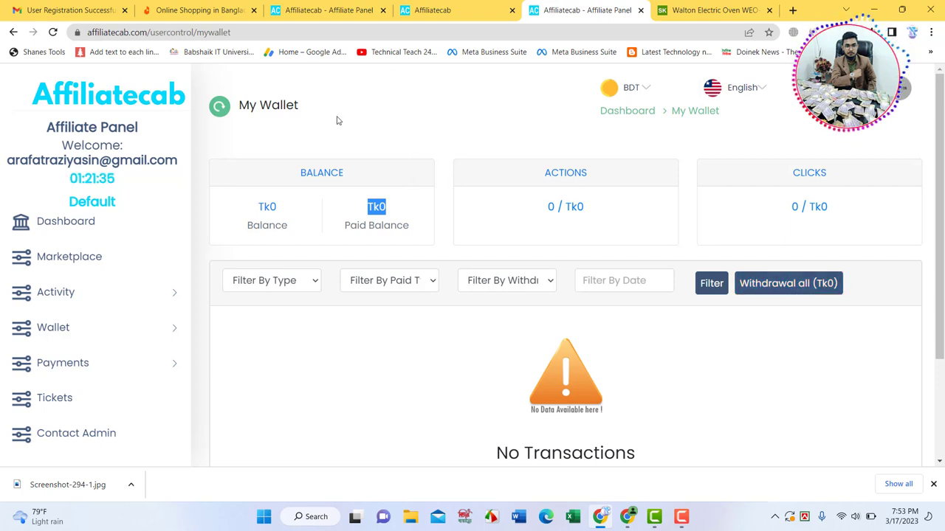
- View the entries of the Payments section, and open the Tickets page to examine its ticket overview and creation option
left_click(161, 367)
scroll(70, 395, "down", 1)
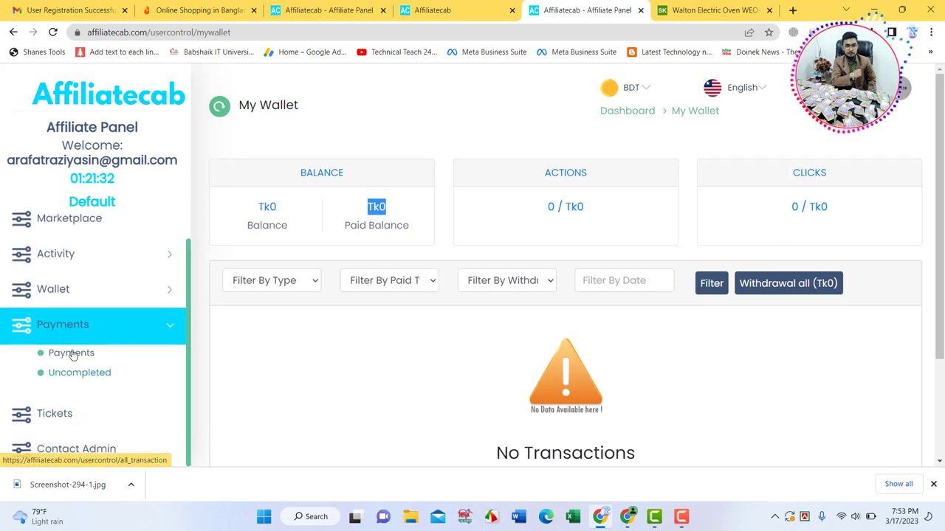
scroll(89, 336, "down", 2)
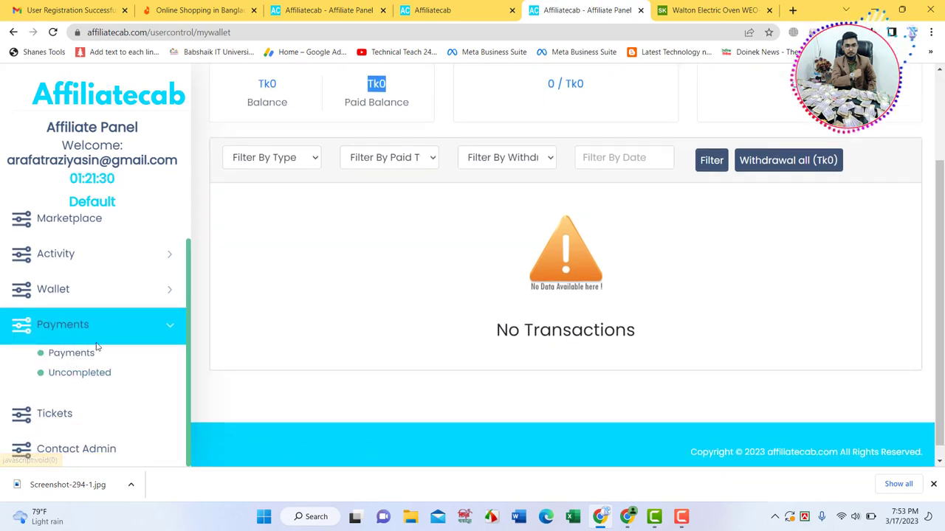
left_click(55, 415)
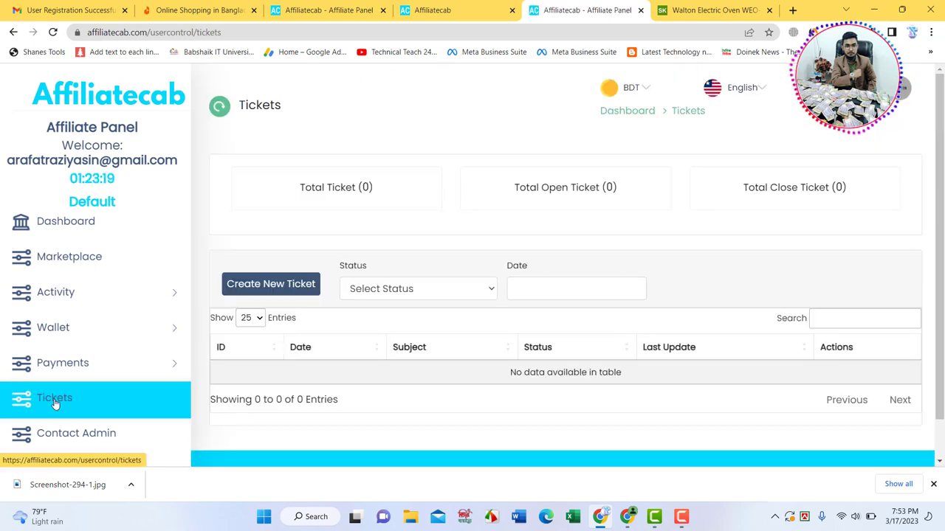
scroll(440, 332, "down", 1)
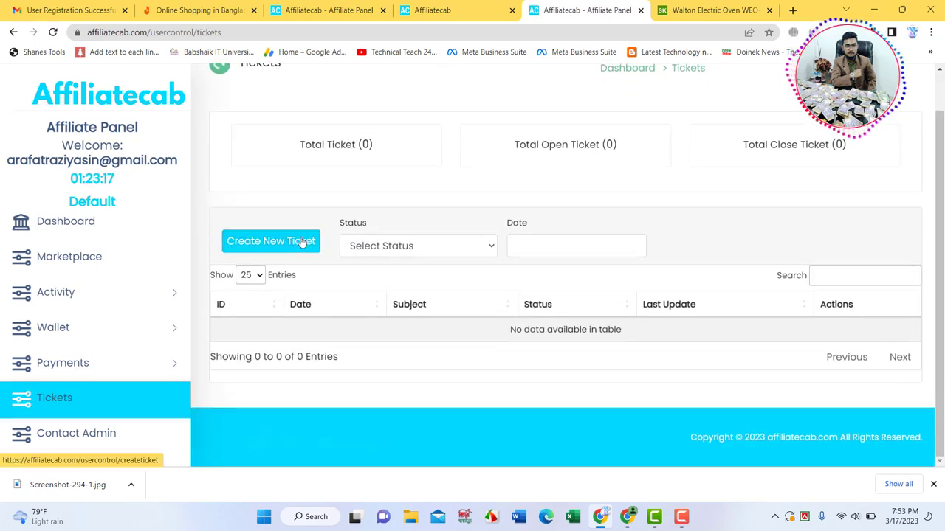
- Start a new support ticket and review the prefilled username and email fields of its form
left_click(272, 245)
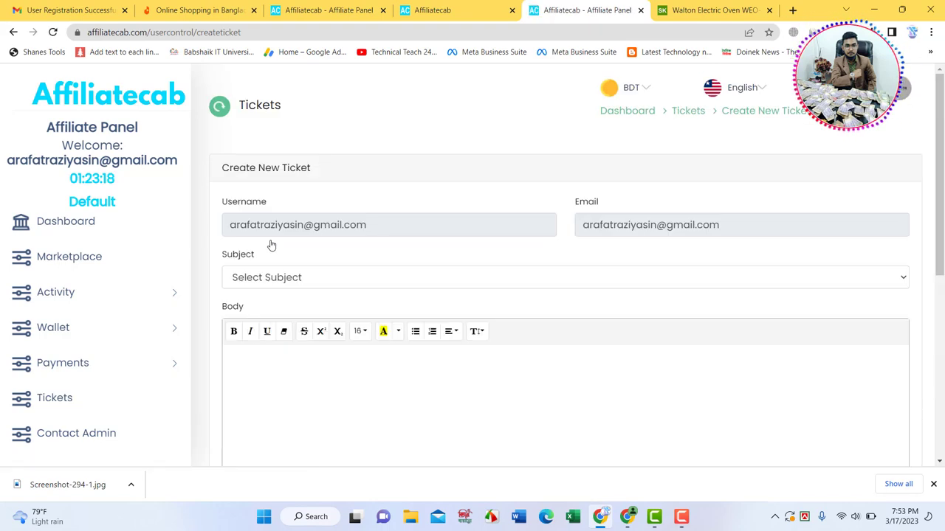
scroll(337, 411, "down", 4)
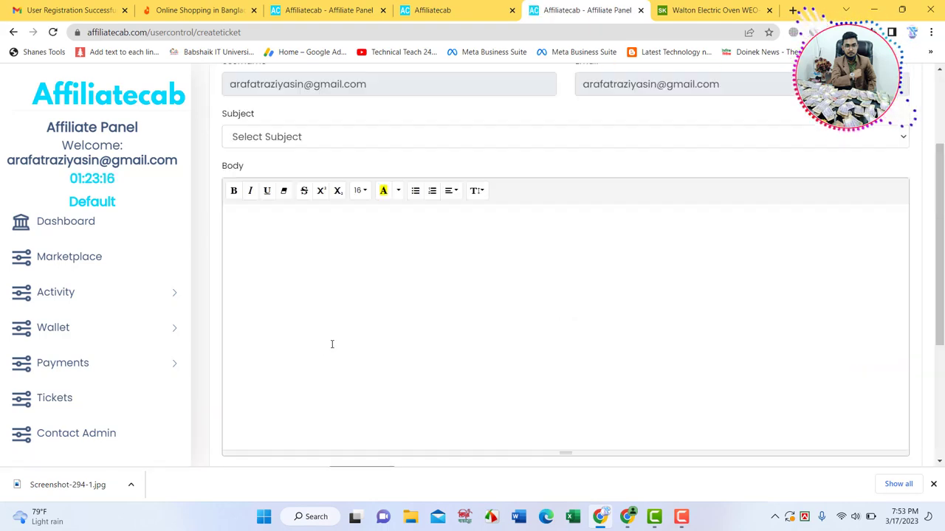
scroll(320, 322, "up", 4)
left_click(357, 225)
left_click(738, 219)
scroll(266, 209, "down", 2)
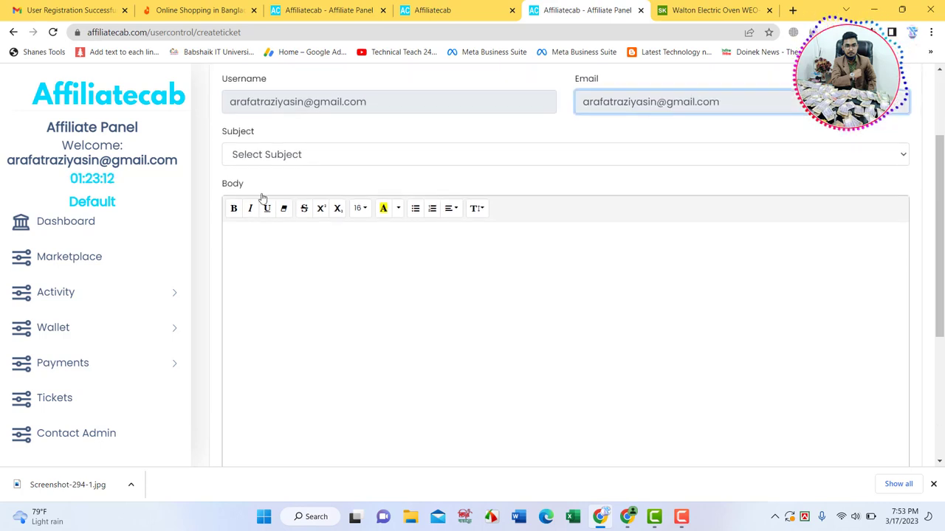
- Examine the new ticket form's subject choices, body editor, optional attachment and ticket submission option
left_click(265, 154)
left_click(267, 173)
left_click(266, 155)
left_click(267, 230)
scroll(259, 226, "down", 2)
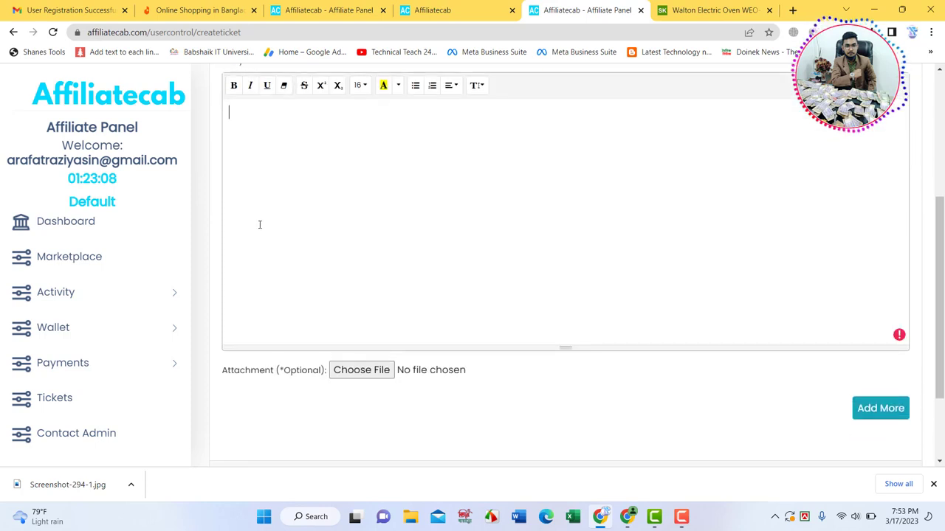
scroll(259, 225, "up", 2)
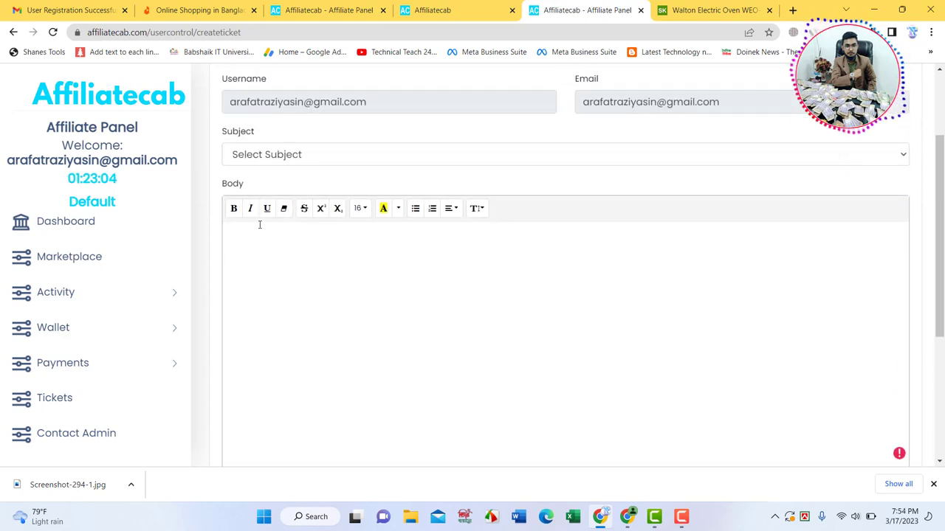
scroll(264, 238, "down", 4)
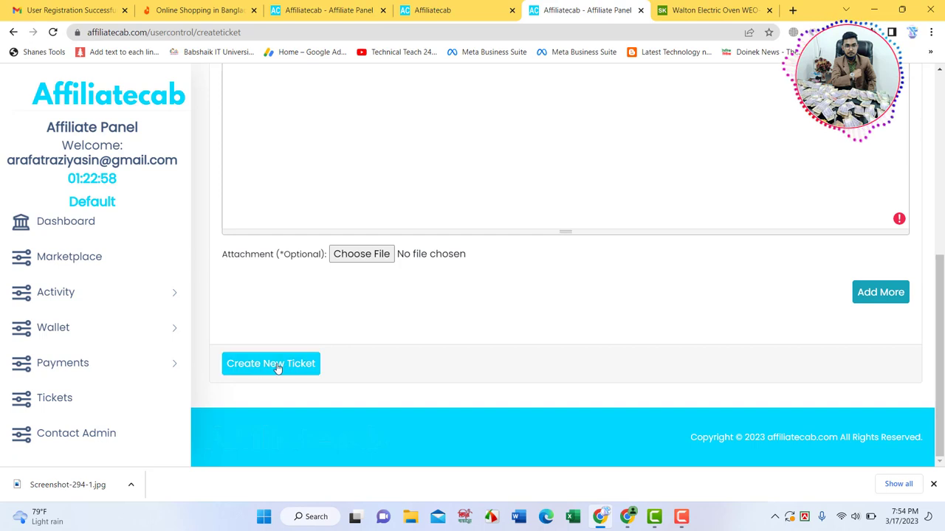
left_click(315, 377)
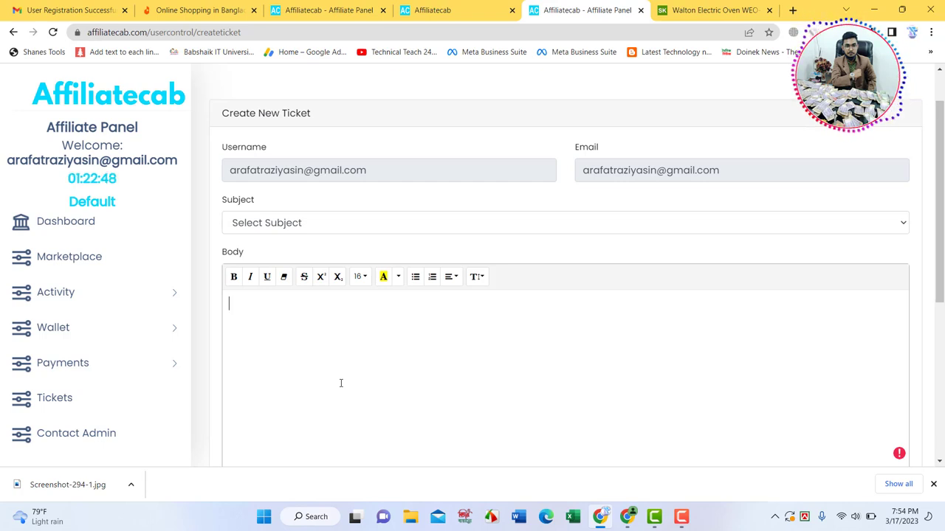
scroll(78, 312, "down", 2)
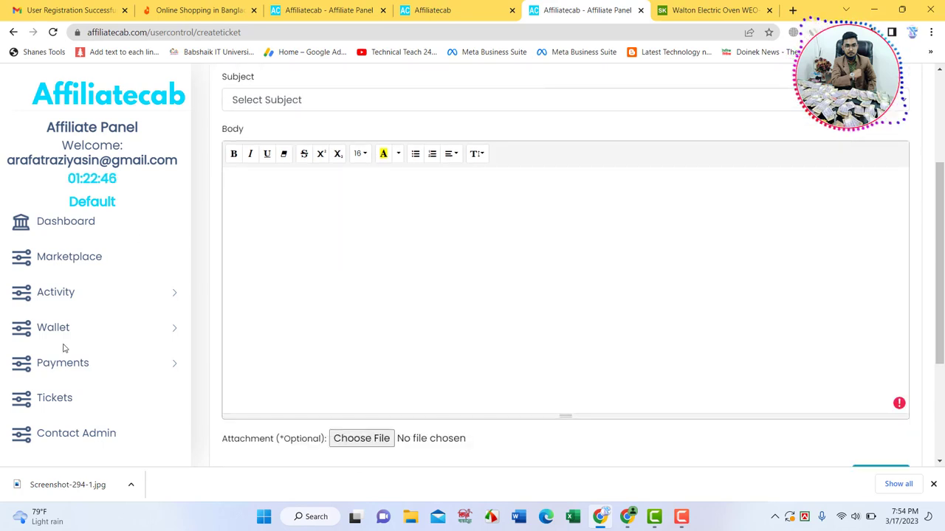
- Open the Contact Admin form and go through its name, phone, domain, subject, body, attachment and mail sending fields
left_click(74, 439)
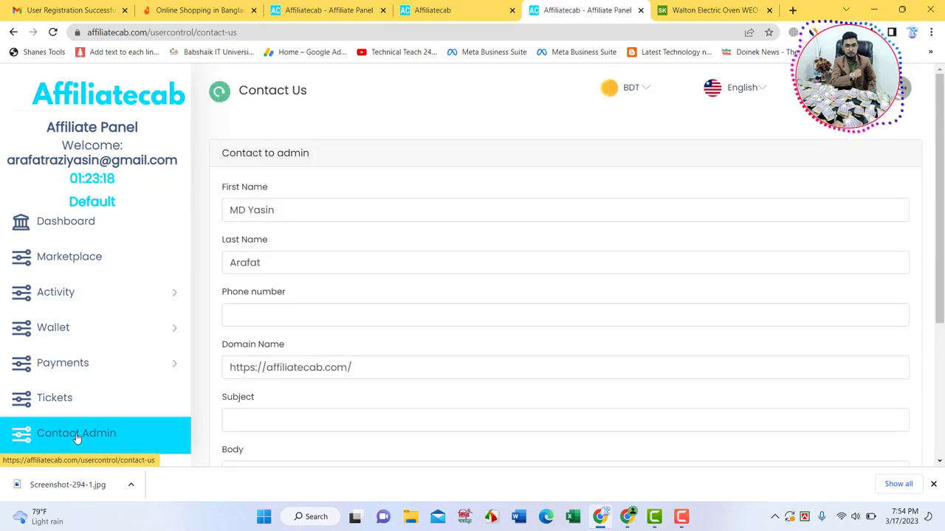
left_click(279, 213)
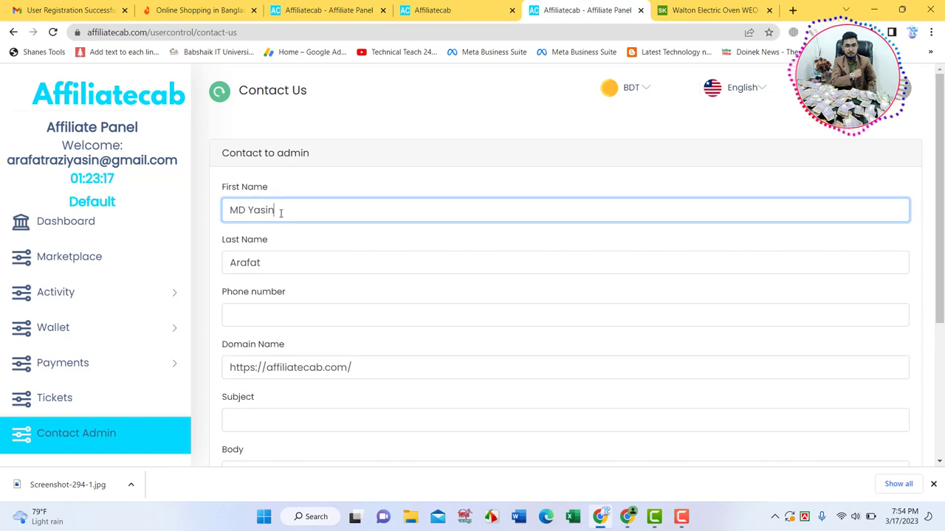
left_click(275, 262)
scroll(275, 263, "down", 2)
left_click(234, 191)
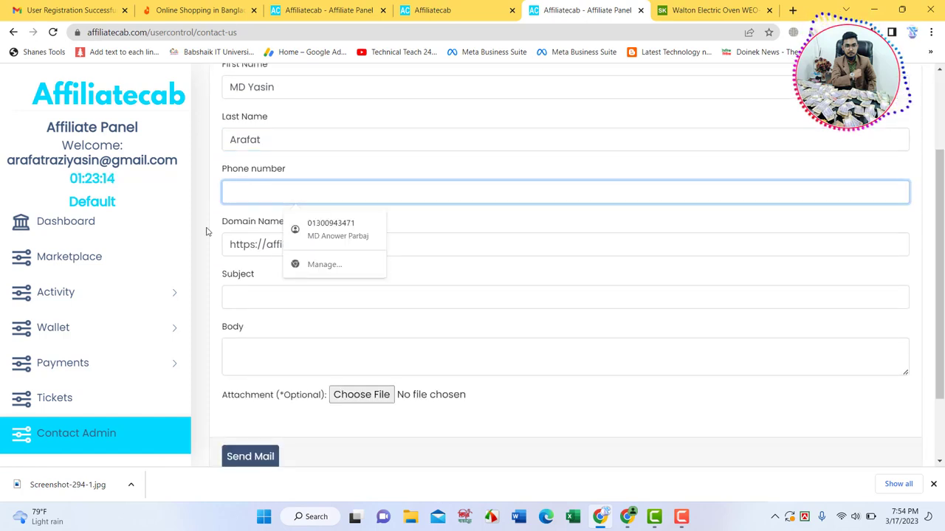
left_click(262, 261)
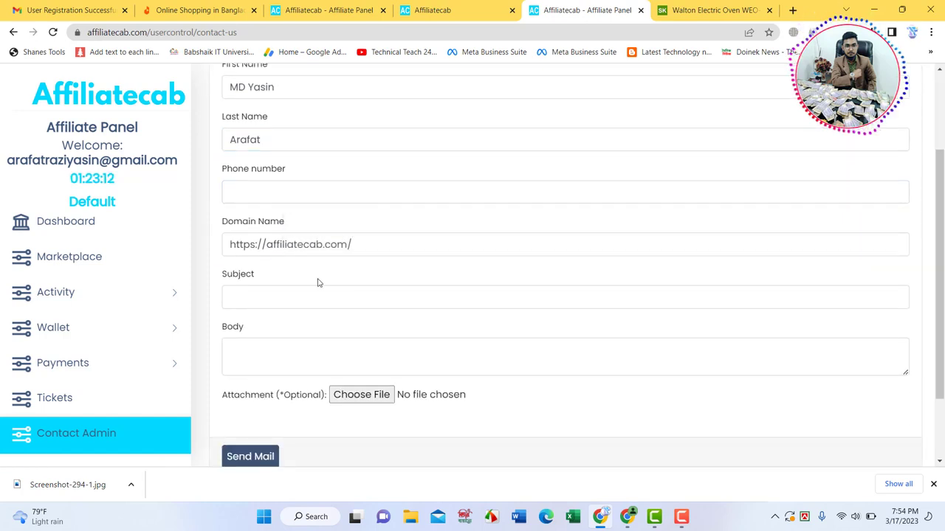
left_click(241, 365)
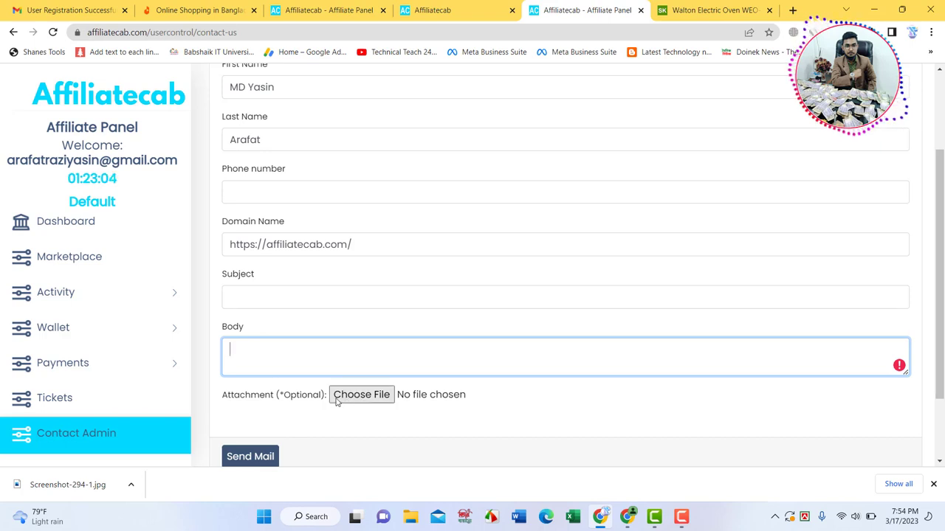
scroll(270, 454, "down", 2)
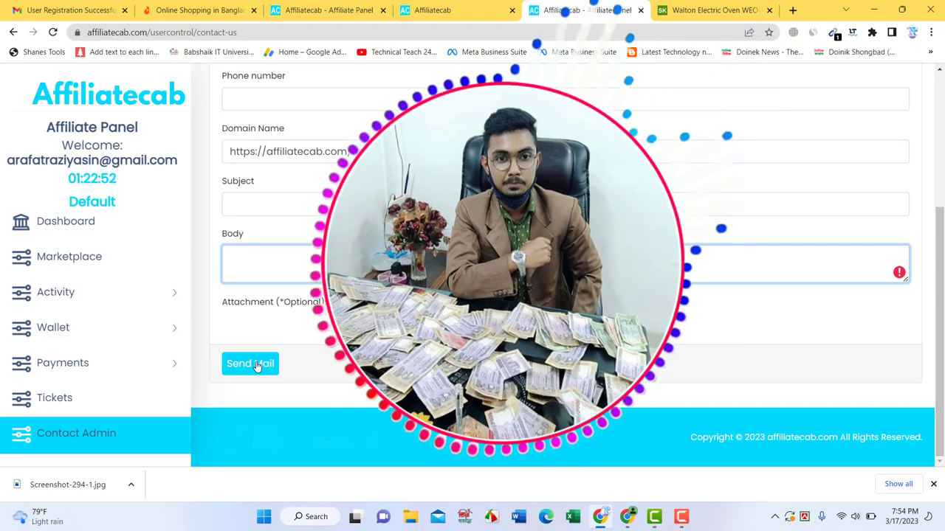
left_click(255, 365)
scroll(198, 354, "up", 5)
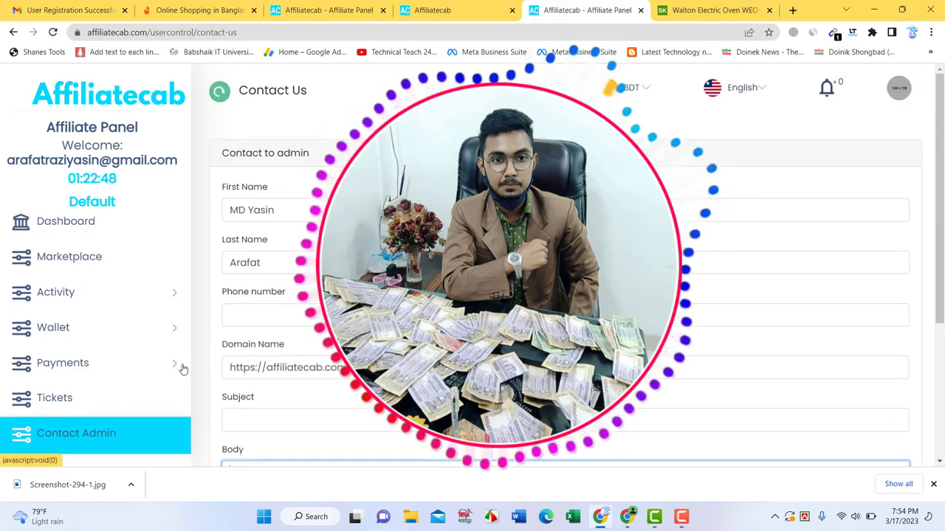
- Browse the product listings in the Marketplace and return to the affiliate dashboard
left_click(77, 258)
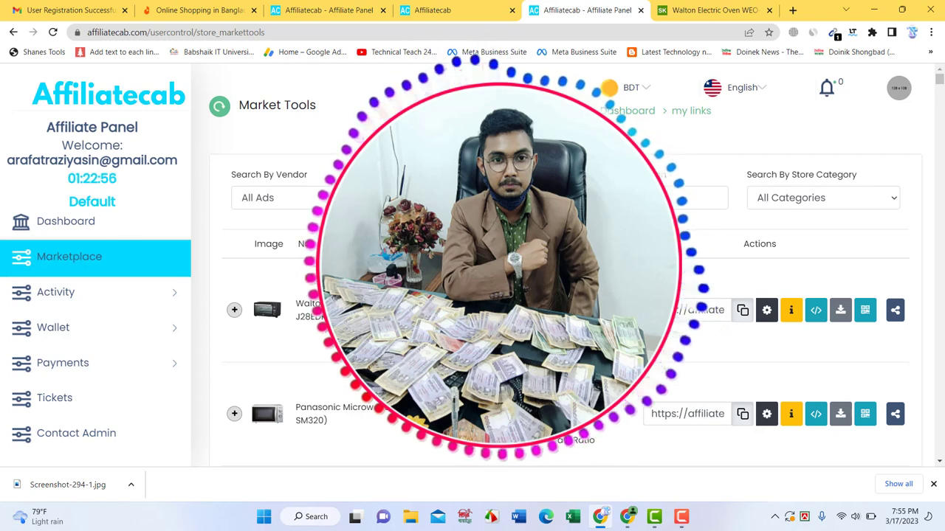
scroll(568, 264, "down", 1)
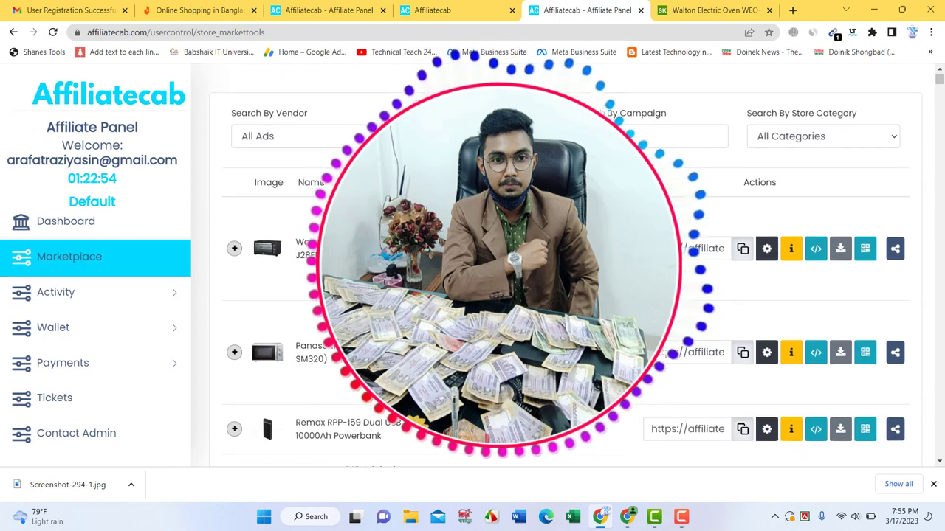
scroll(569, 264, "down", 4)
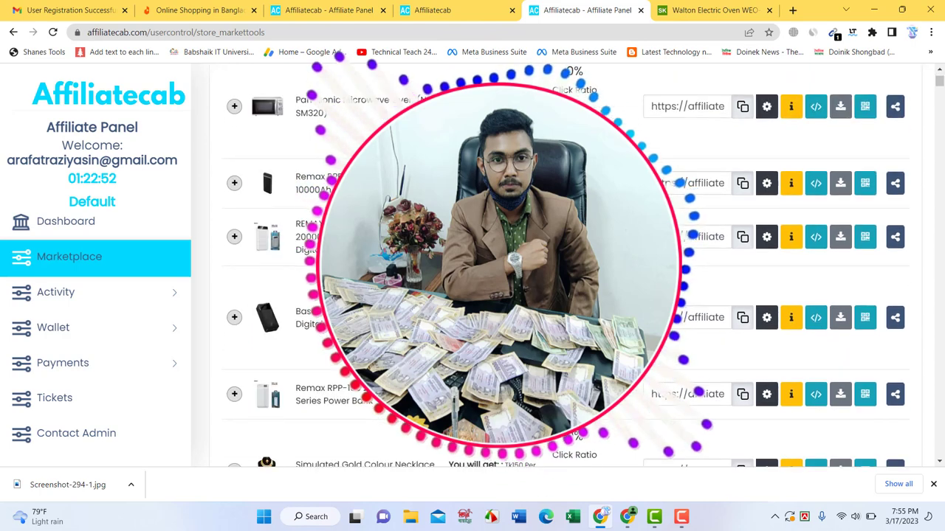
scroll(569, 264, "up", 3)
scroll(569, 264, "up", 3)
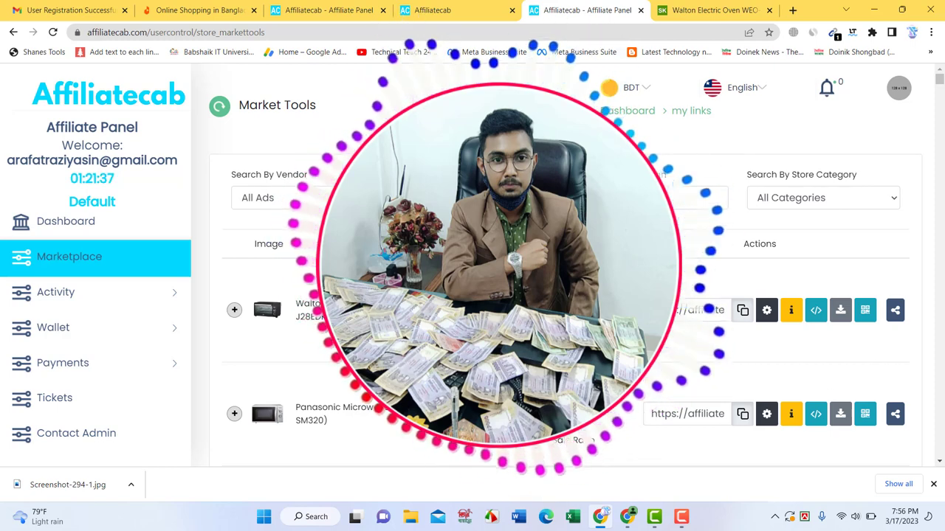
left_click(150, 99)
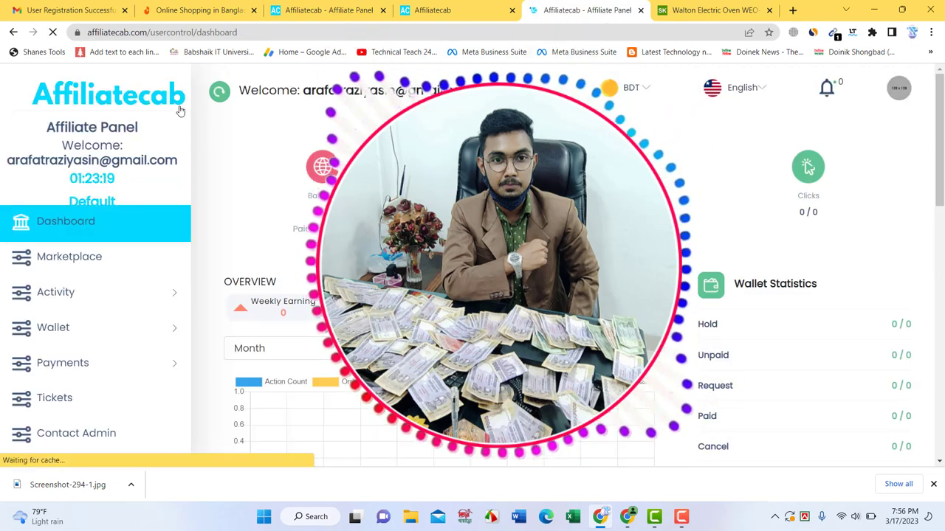